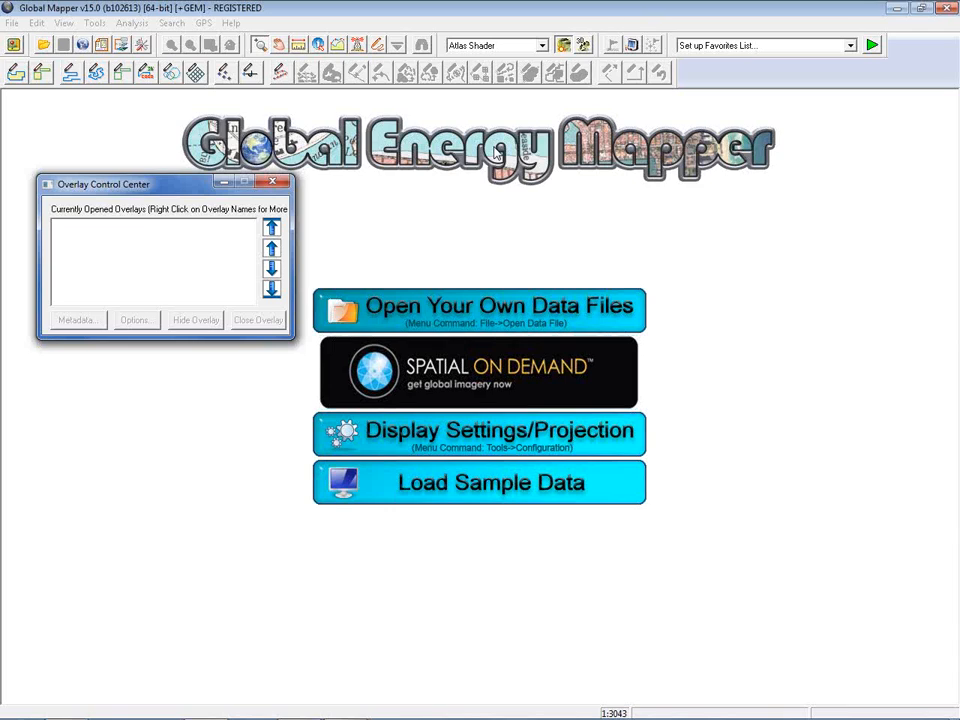
# Open the Dunes.gmw workspace from the Webinar folder and move the Overlay Control Center clear of the central imagery.
pyautogui.click(476, 314)
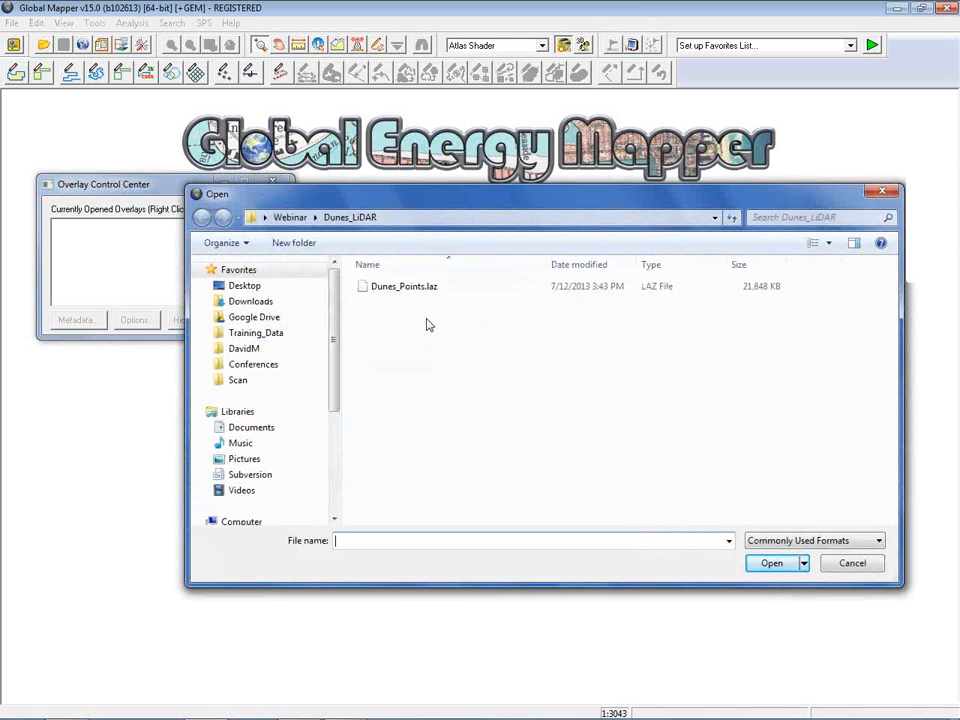
pyautogui.click(291, 218)
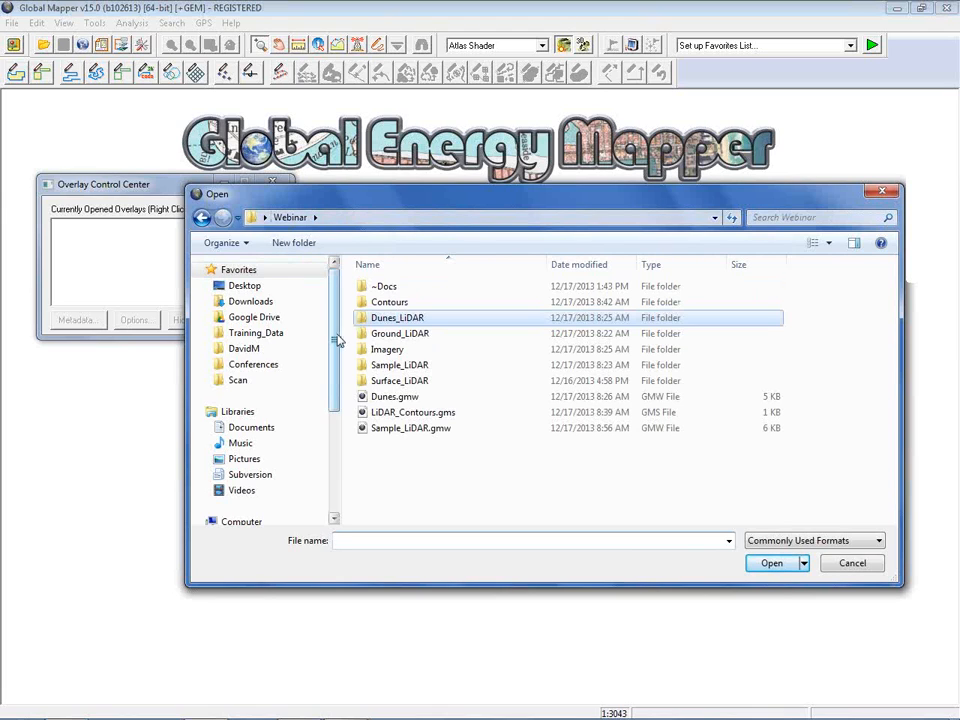
pyautogui.click(401, 398)
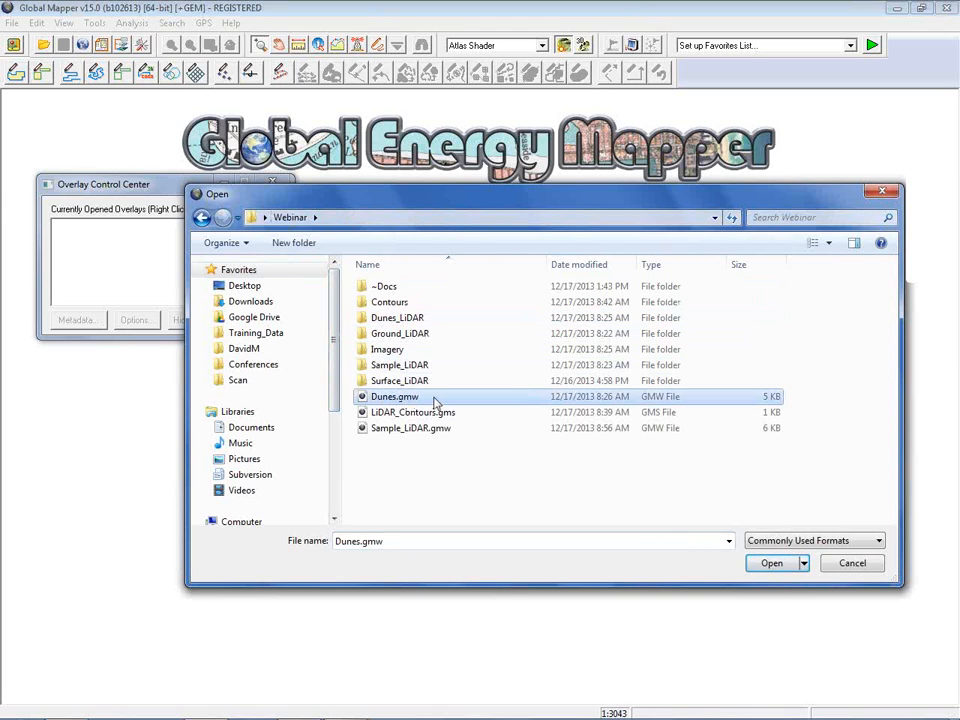
pyautogui.doubleClick(435, 398)
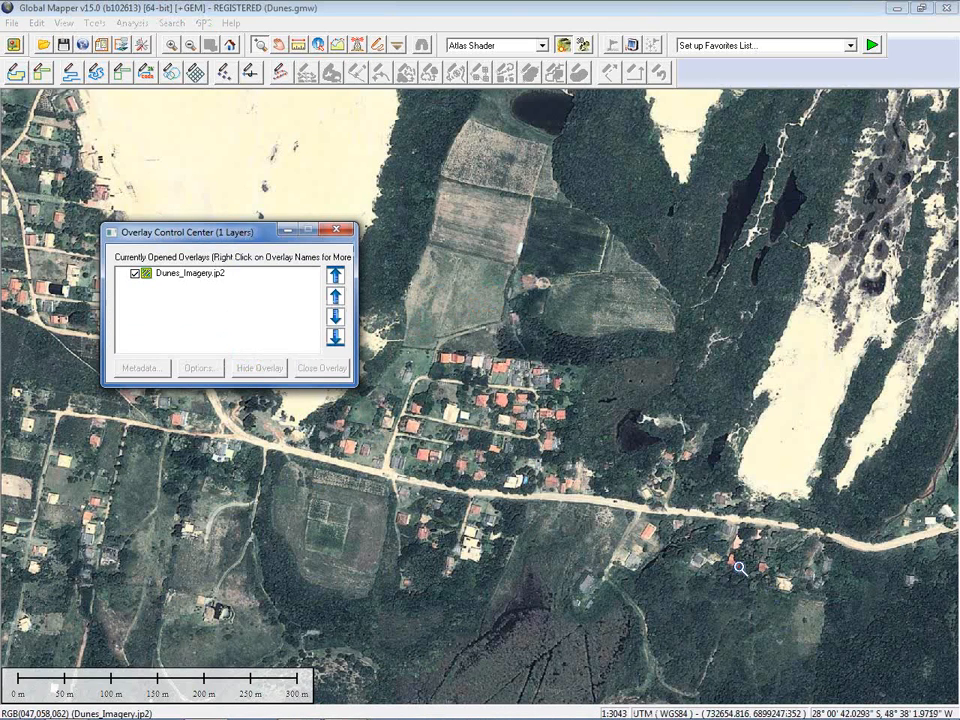
pyautogui.moveTo(172, 235); pyautogui.dragTo(228, 112)
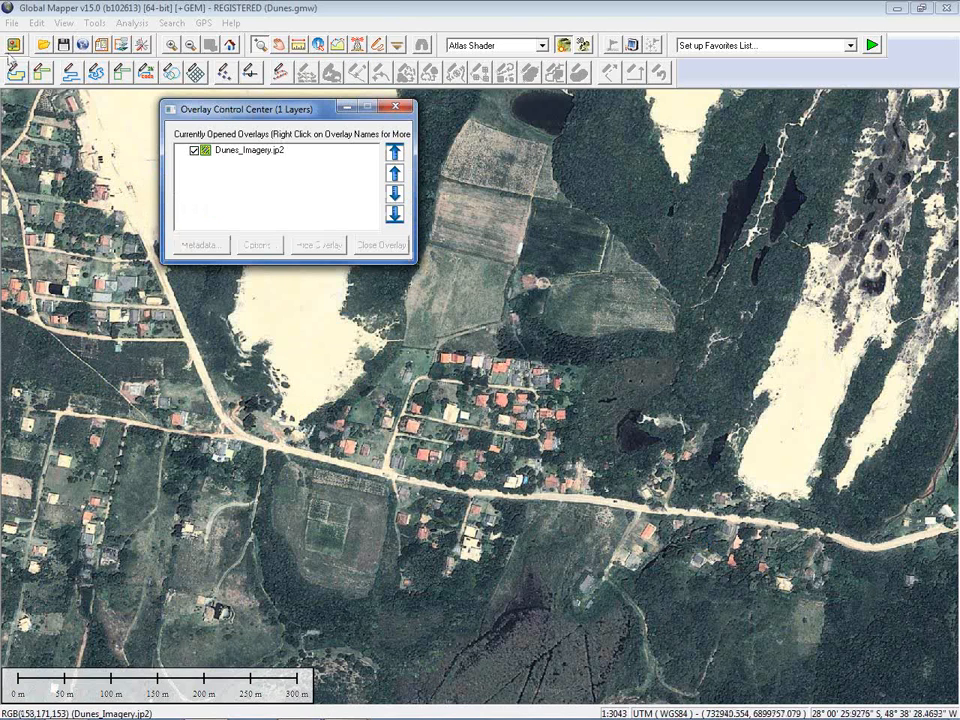
# Open the data file Dunes_Points.laz from the Dunes_LiDAR folder to bring up its lidar load options.
pyautogui.click(13, 23)
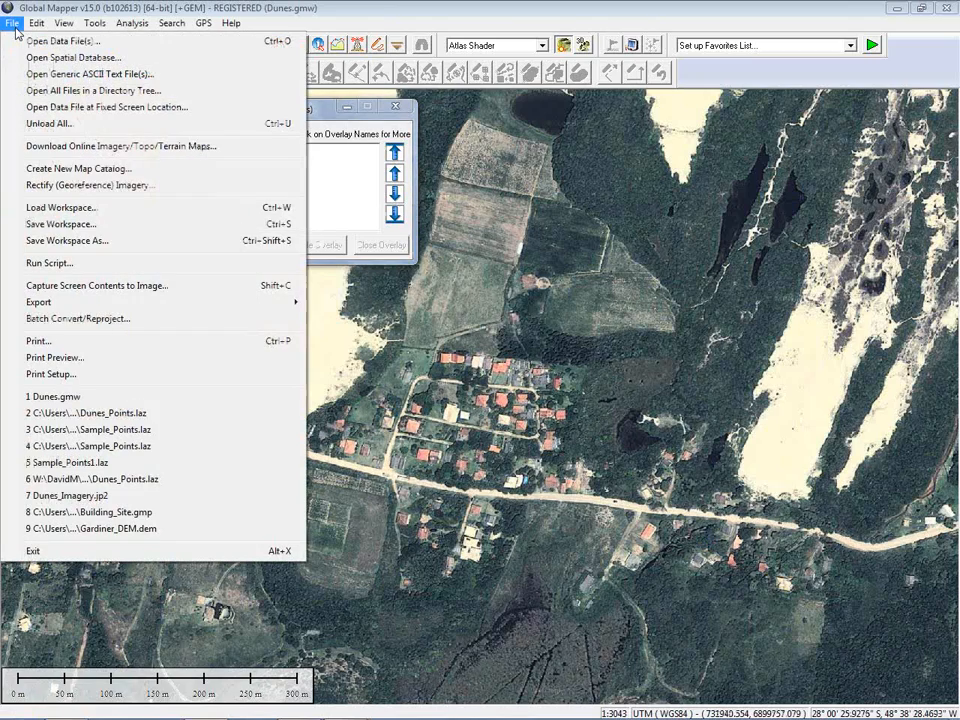
pyautogui.click(24, 41)
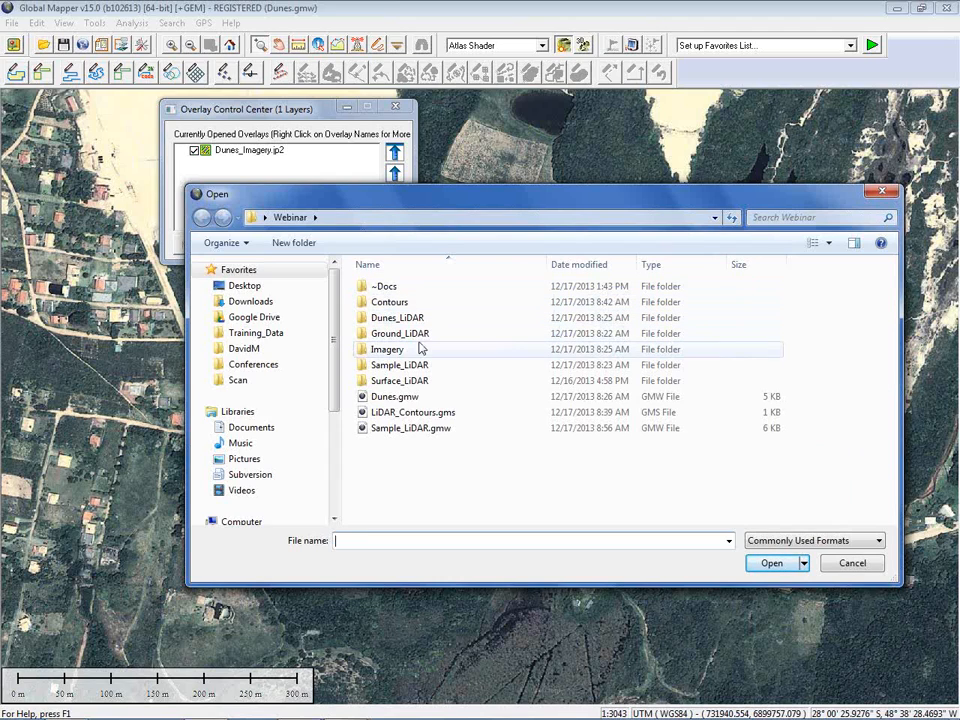
pyautogui.click(404, 319)
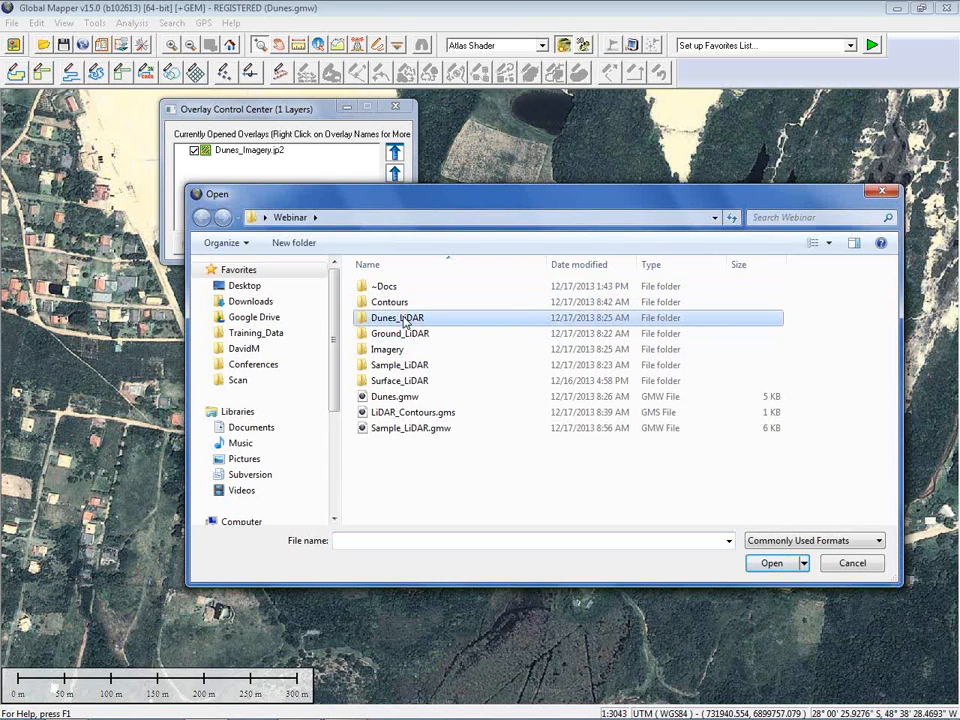
pyautogui.doubleClick(404, 319)
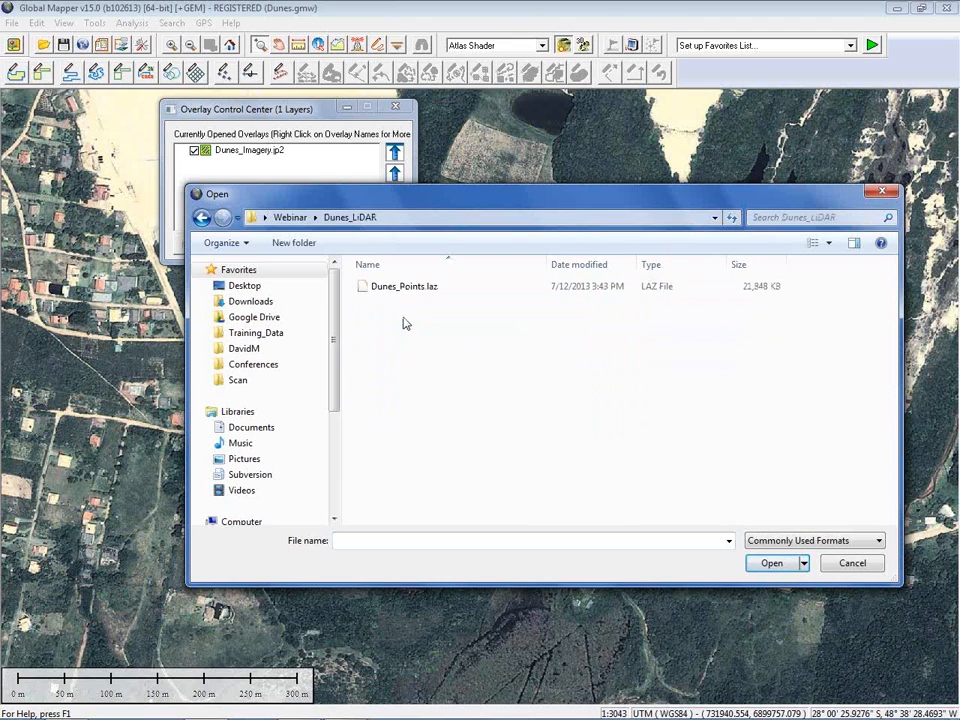
pyautogui.click(421, 286)
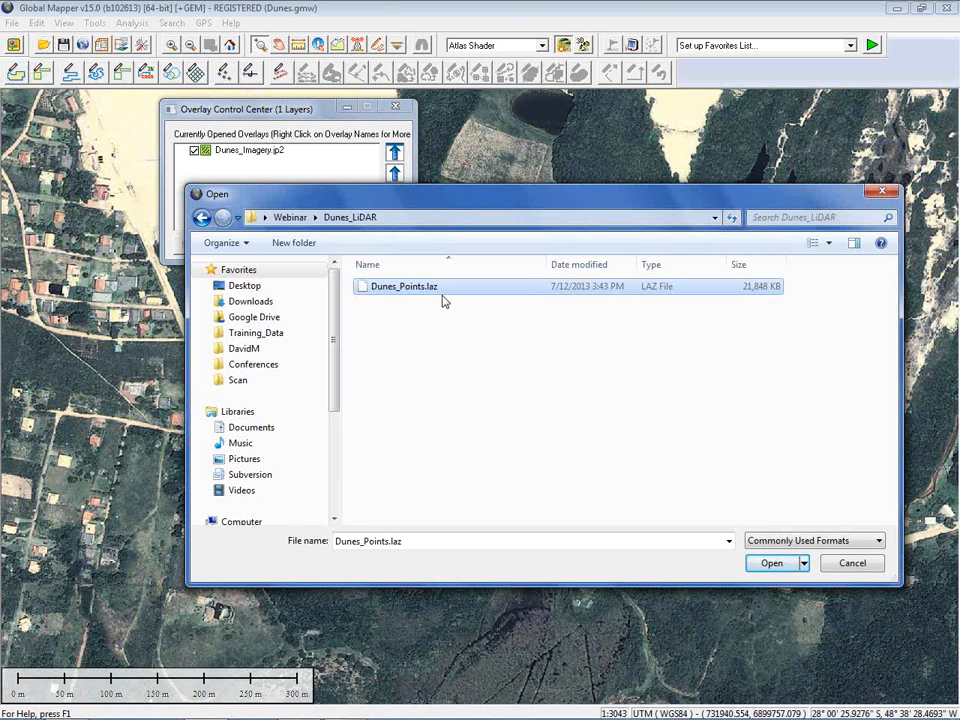
pyautogui.click(771, 565)
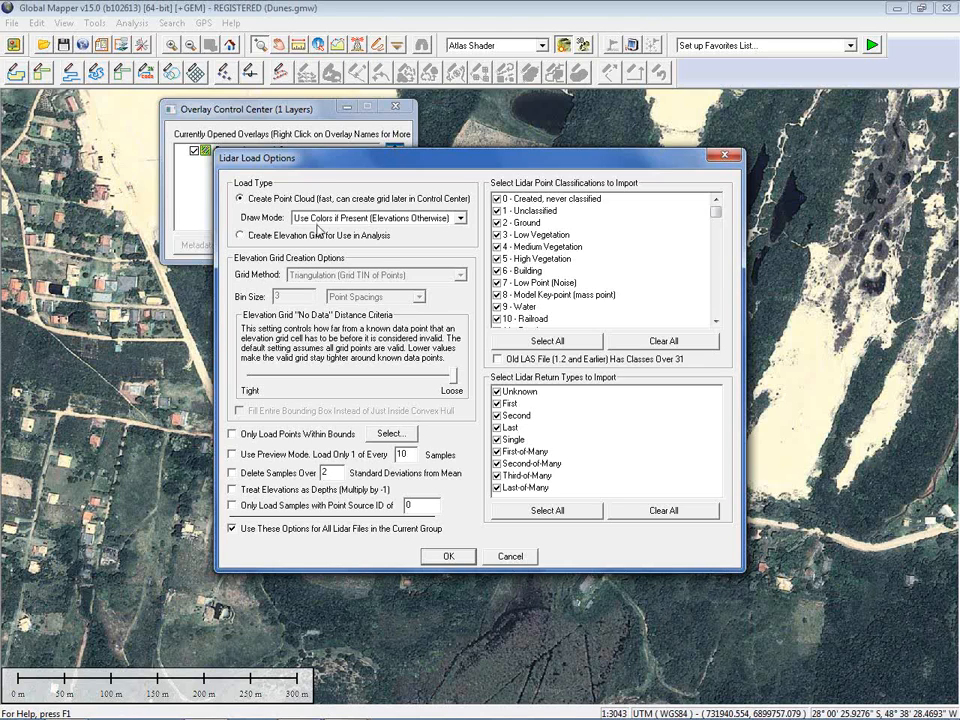
# Examine the lidar draw modes, the elevation grid methods and the import bounds choices.
pyautogui.click(455, 219)
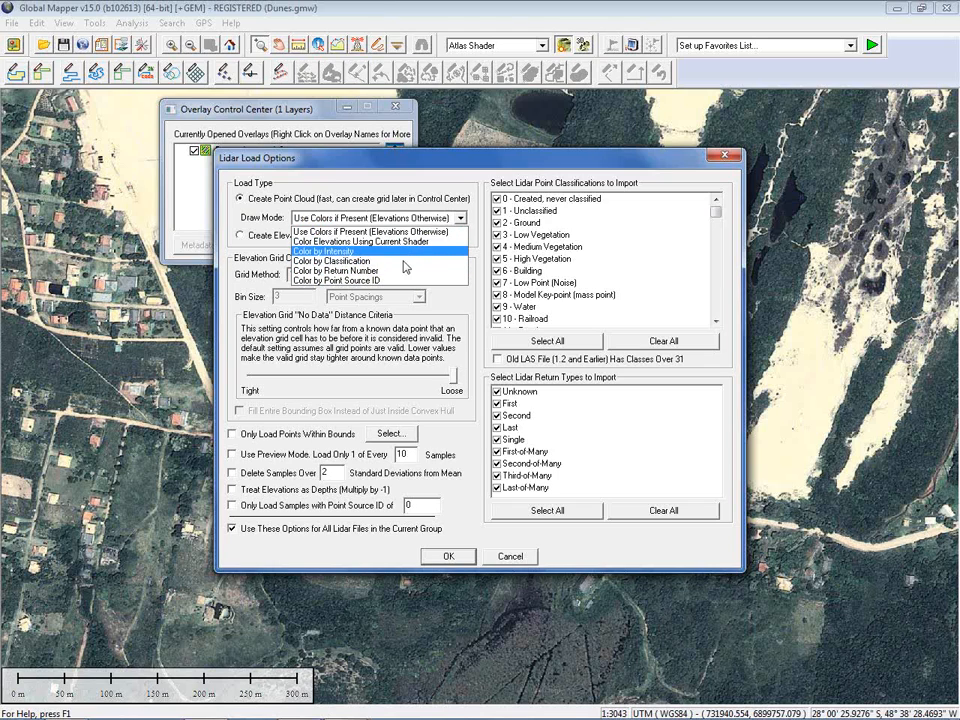
pyautogui.click(437, 192)
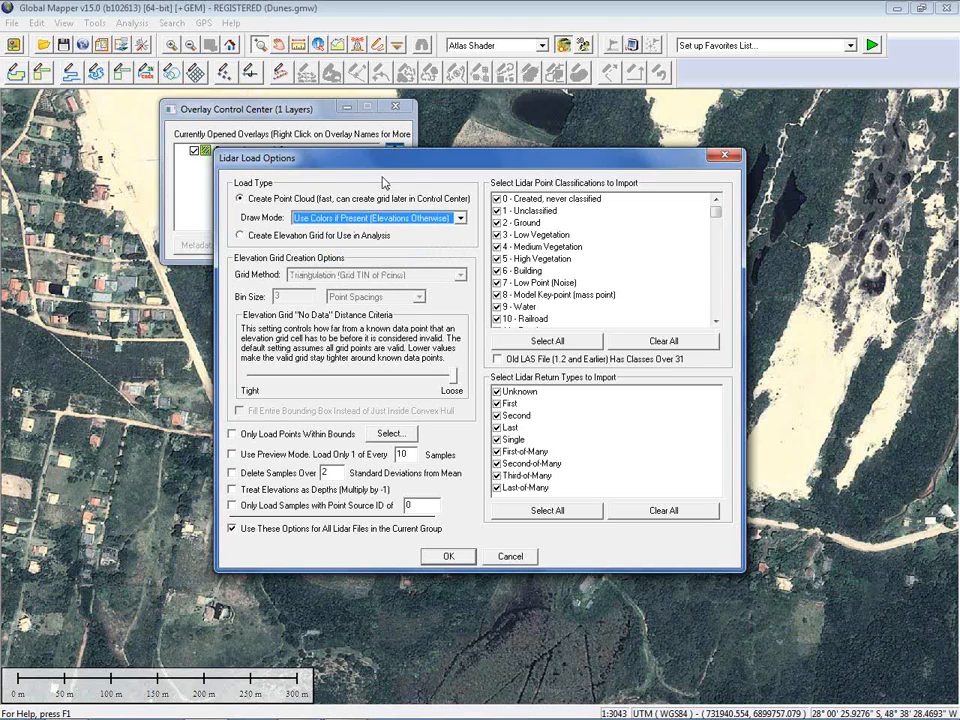
pyautogui.click(272, 236)
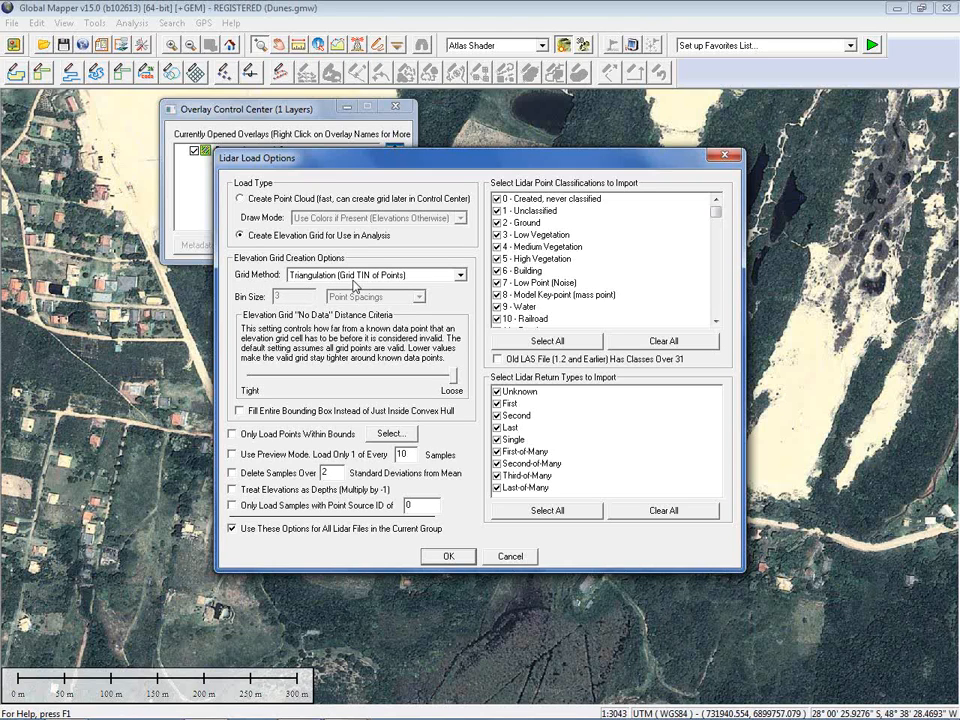
pyautogui.click(386, 275)
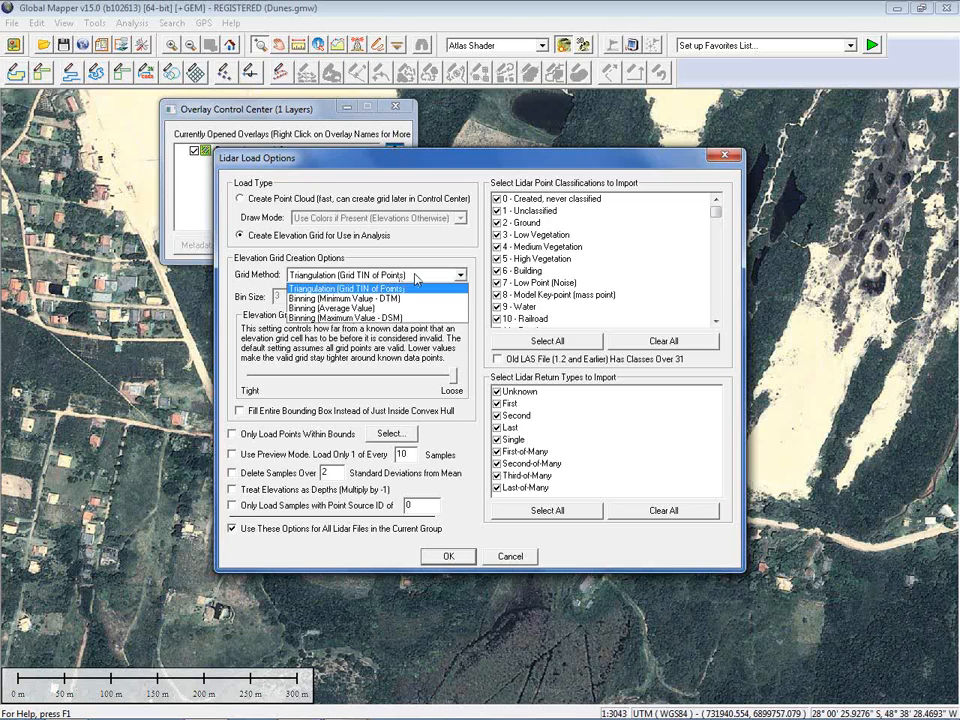
pyautogui.click(400, 288)
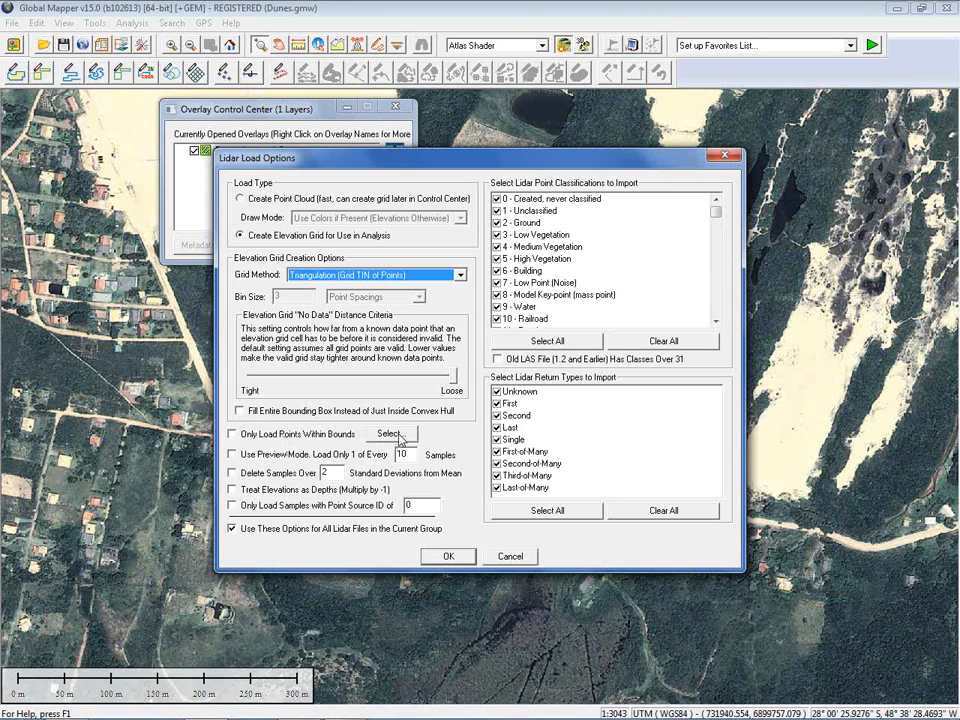
pyautogui.click(398, 436)
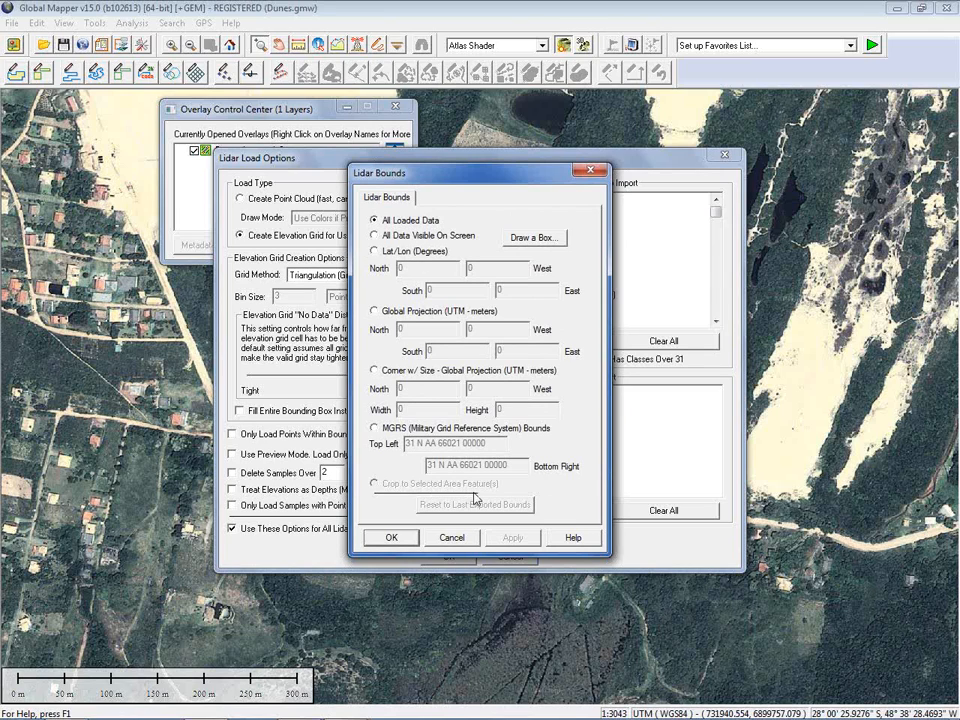
pyautogui.click(442, 540)
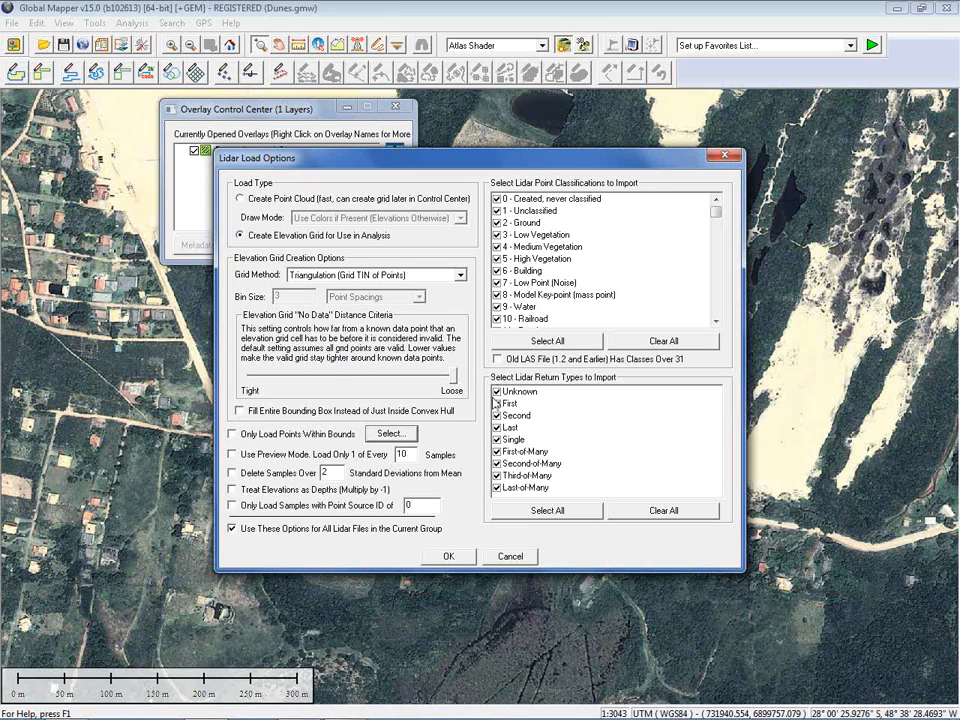
# Load the Dunes_Points.laz lidar data as a point cloud with all classifications and return types included.
pyautogui.click(251, 200)
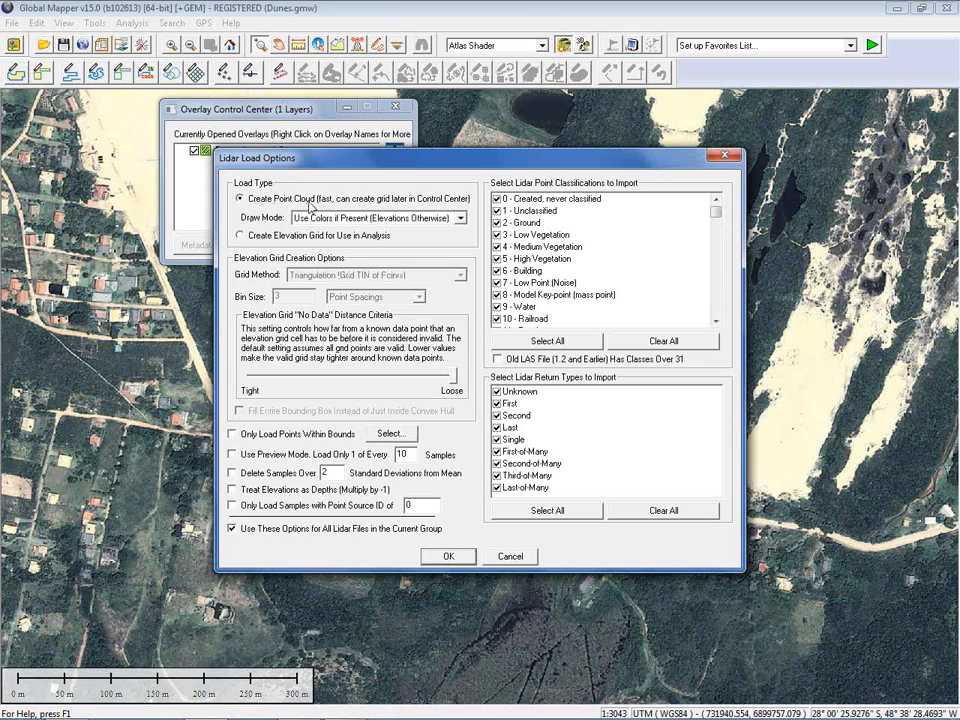
pyautogui.click(449, 557)
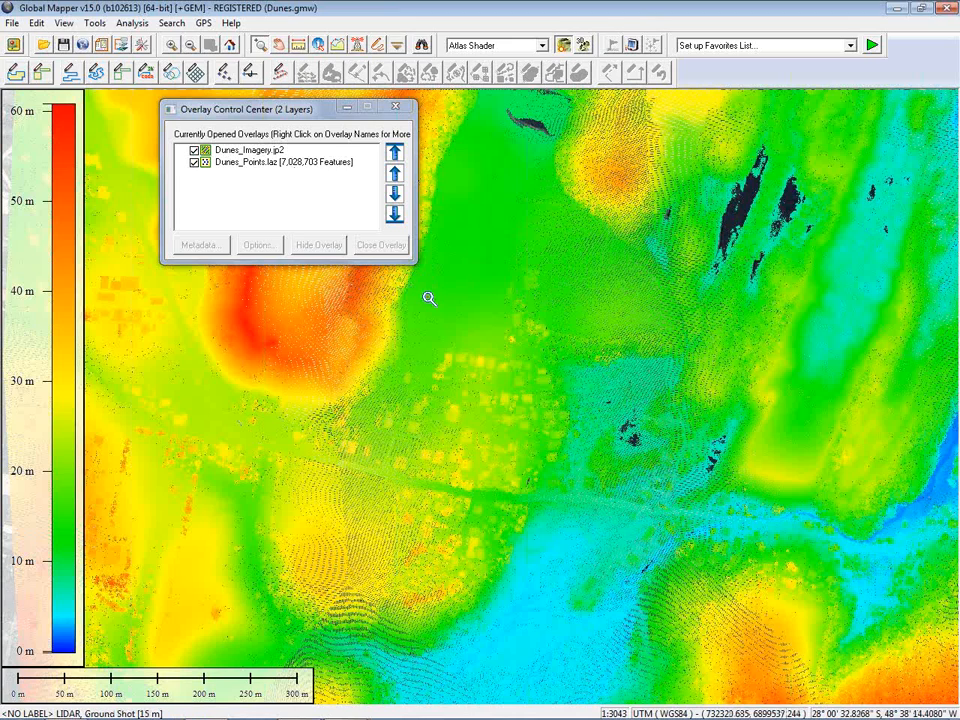
# Inspect the individual lidar points close up around the settlement and return to the original map extent.
pyautogui.moveTo(485, 363); pyautogui.dragTo(553, 410)
pyautogui.moveTo(403, 341); pyautogui.dragTo(465, 375)
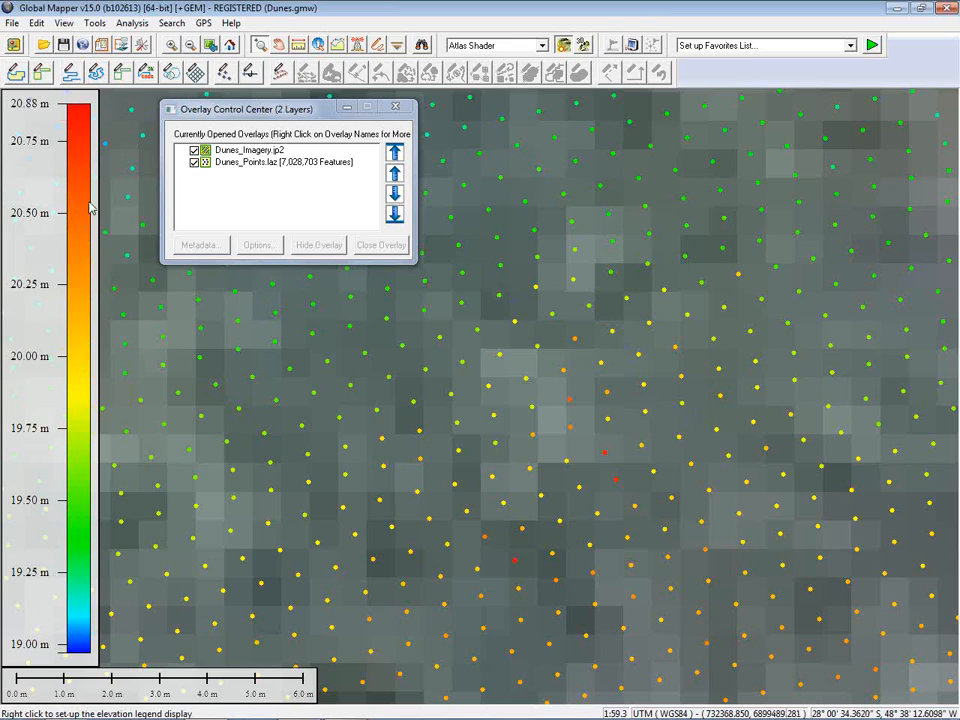
pyautogui.click(210, 46)
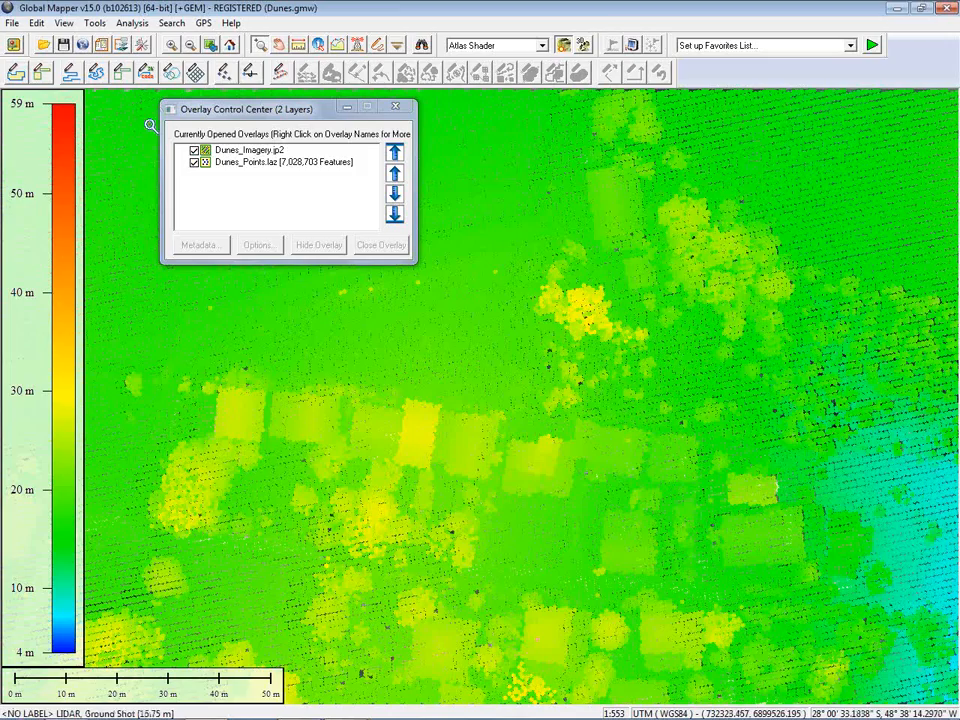
pyautogui.click(210, 46)
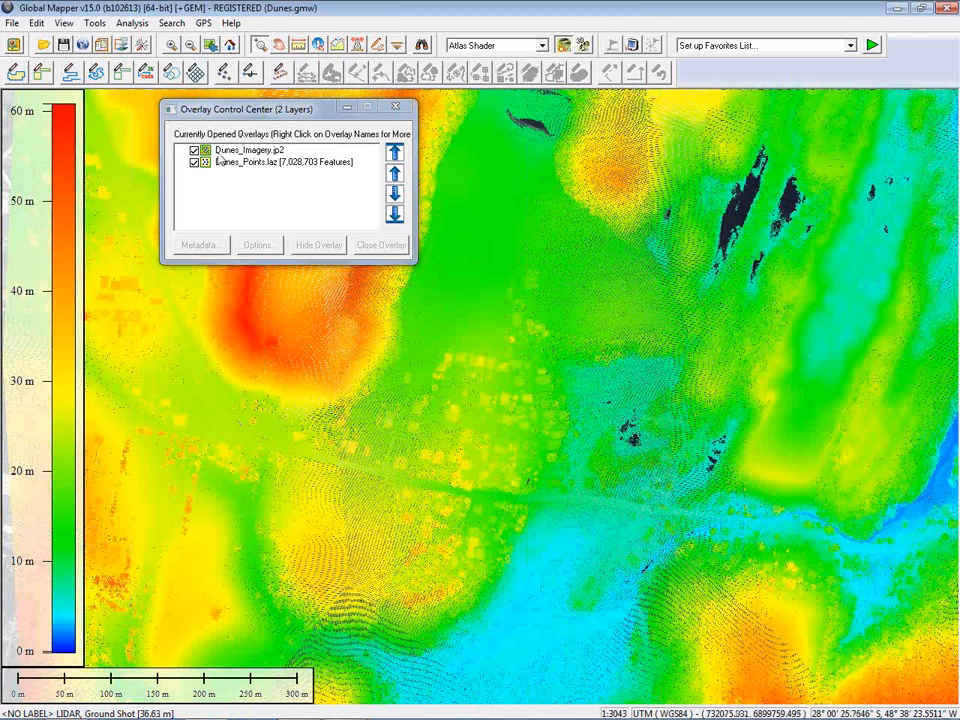
# Hide the Dunes_Imagery.jp2 layer and inspect the dunes of the point cloud in the 3D view.
pyautogui.click(194, 151)
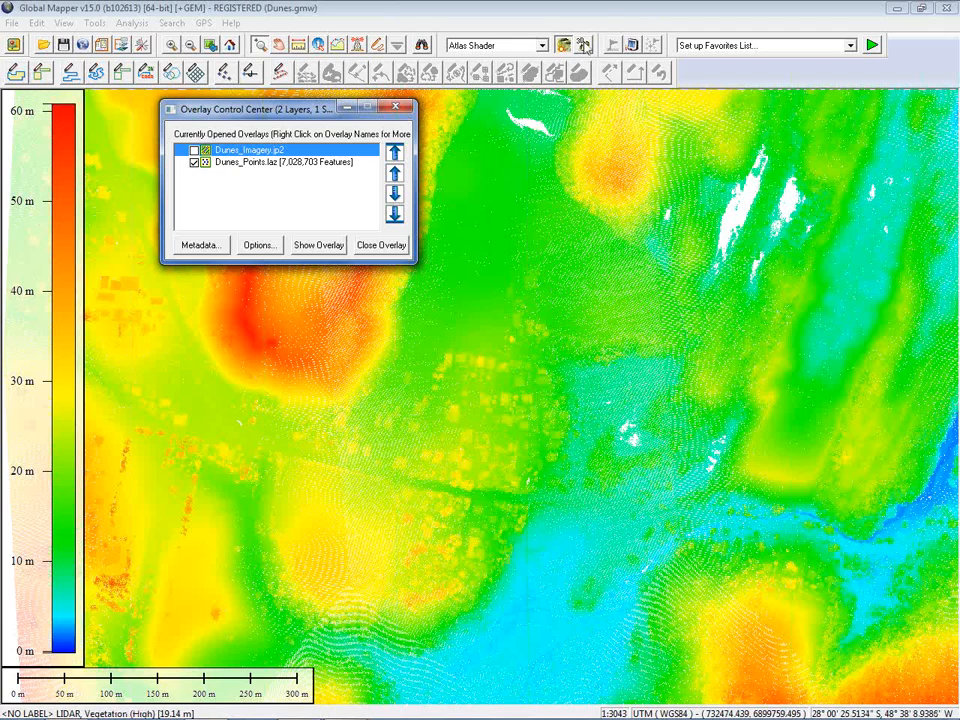
pyautogui.click(583, 45)
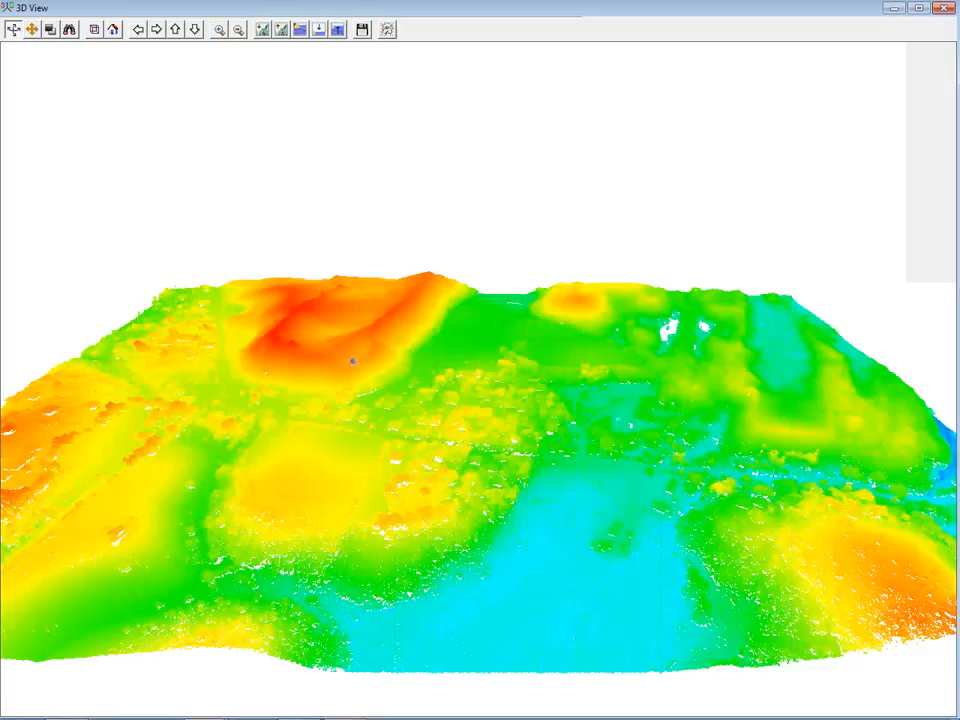
pyautogui.moveTo(352, 361); pyautogui.dragTo(228, 299)
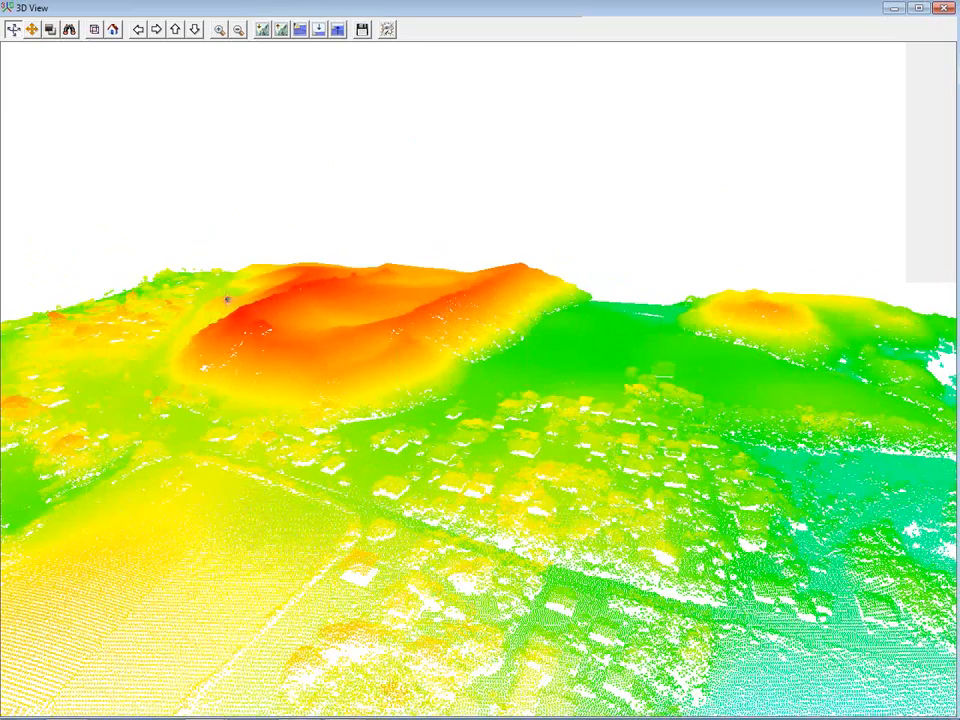
pyautogui.scroll(3, 443, 456)
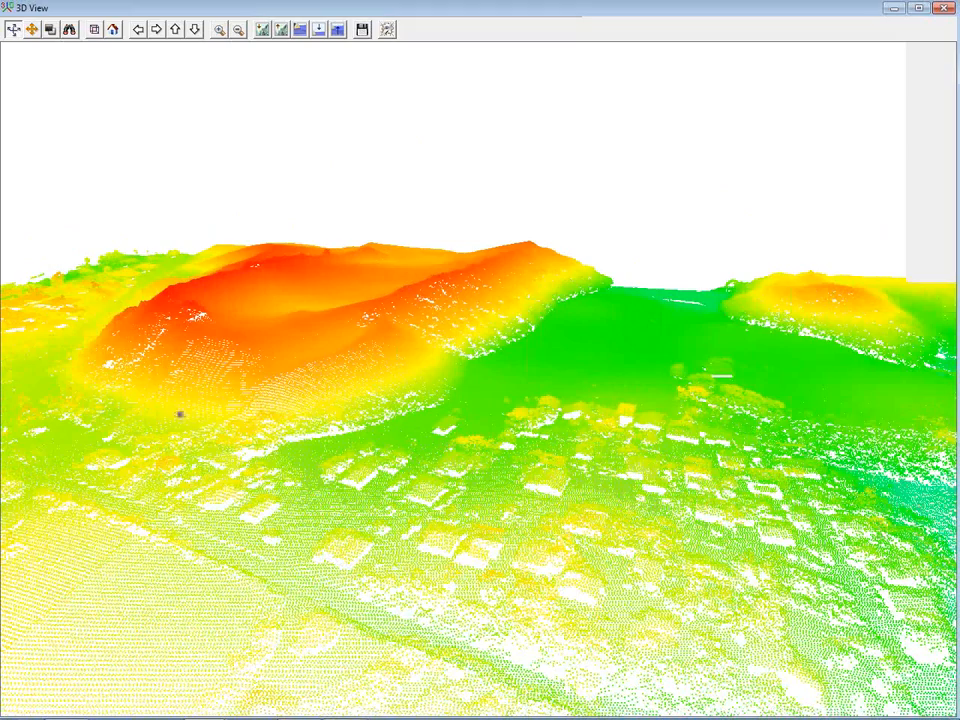
pyautogui.moveTo(171, 439); pyautogui.dragTo(354, 394)
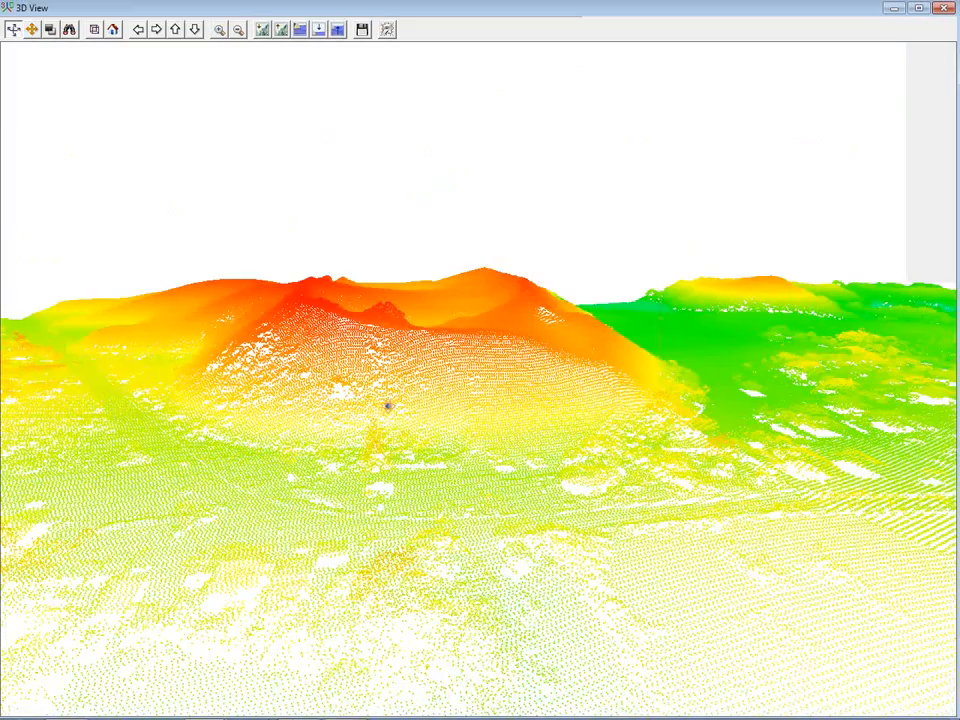
pyautogui.moveTo(722, 416); pyautogui.dragTo(904, 54)
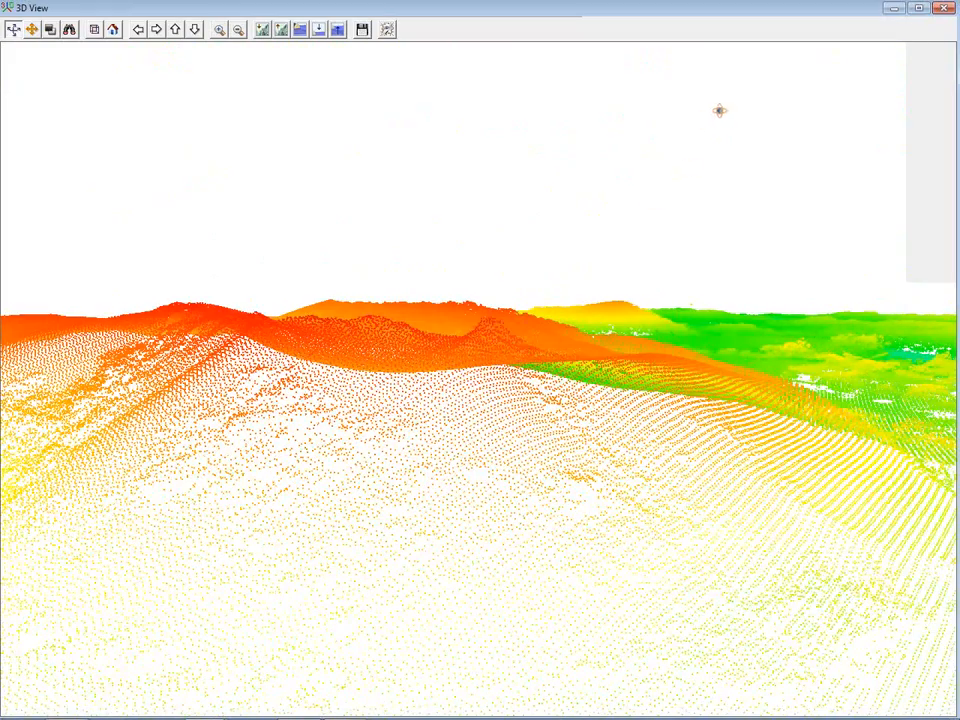
pyautogui.click(943, 8)
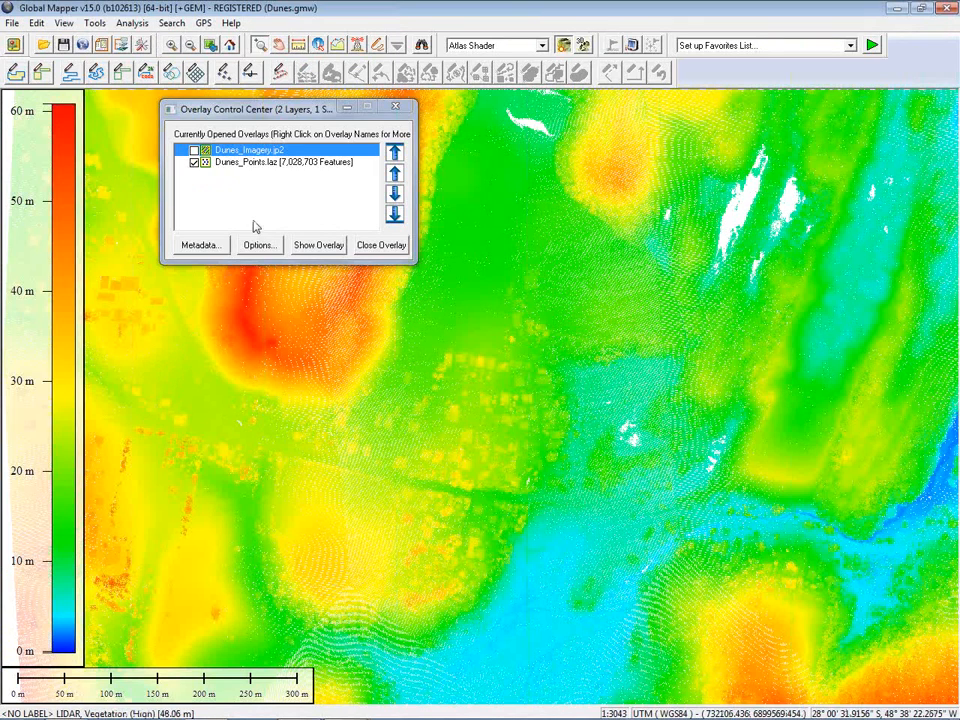
# Color the Dunes_Points.laz point cloud by intensity and raise the intensity brightness to 129.
pyautogui.click(260, 167)
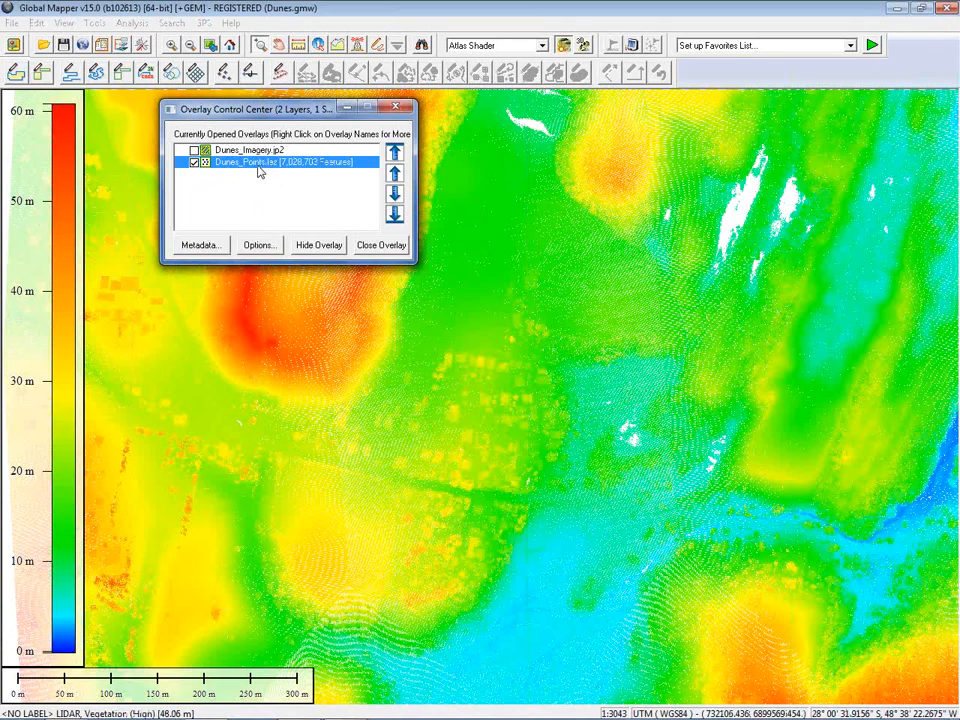
pyautogui.click(258, 245)
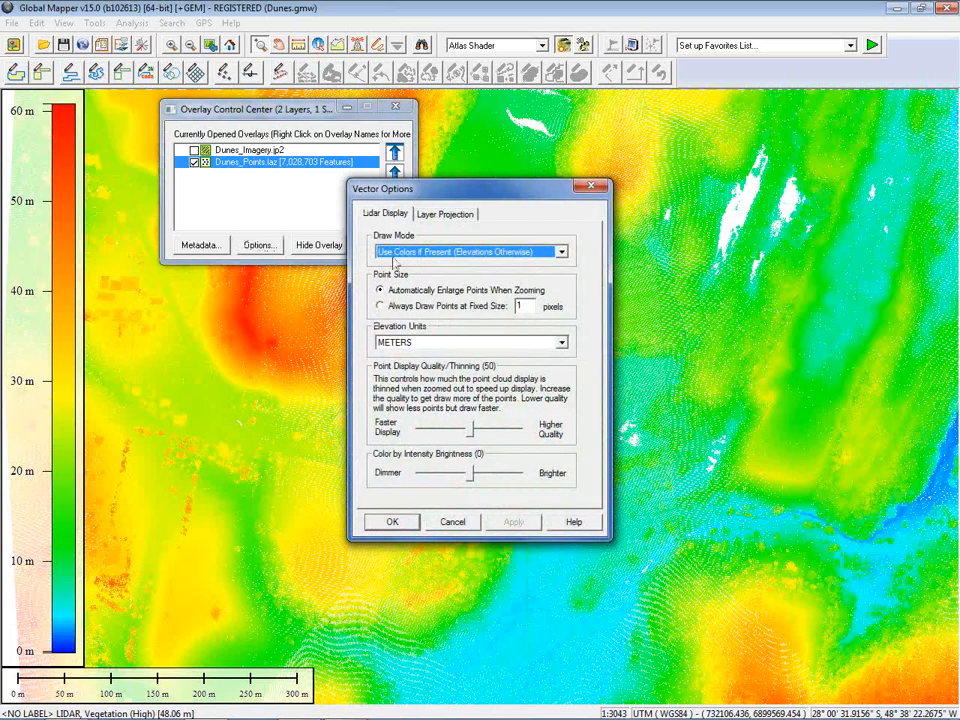
pyautogui.moveTo(425, 188); pyautogui.dragTo(539, 180)
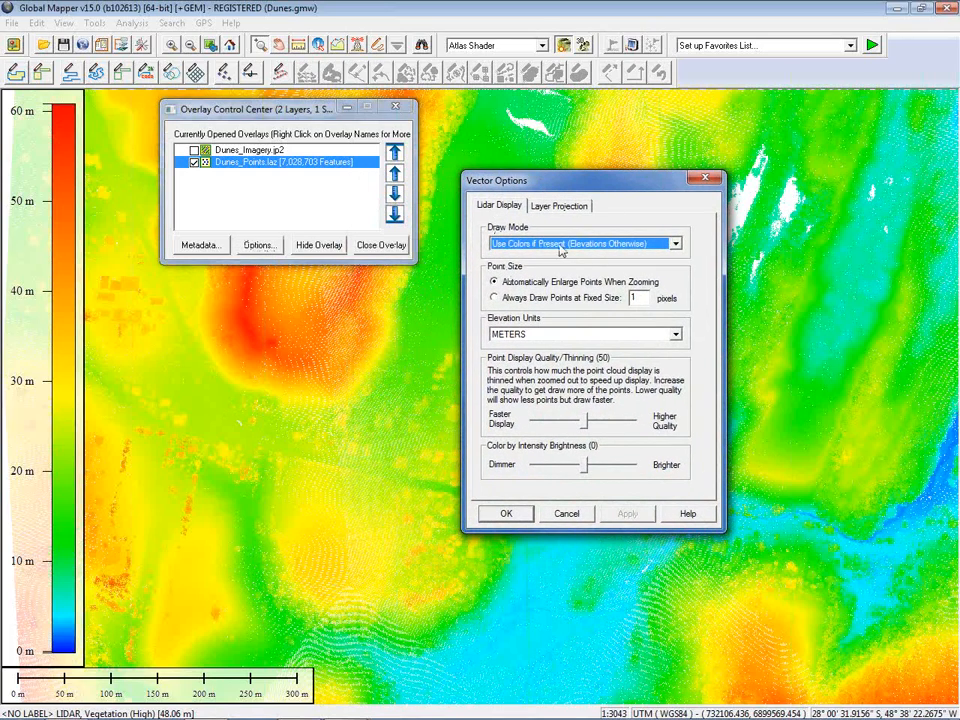
pyautogui.click(675, 244)
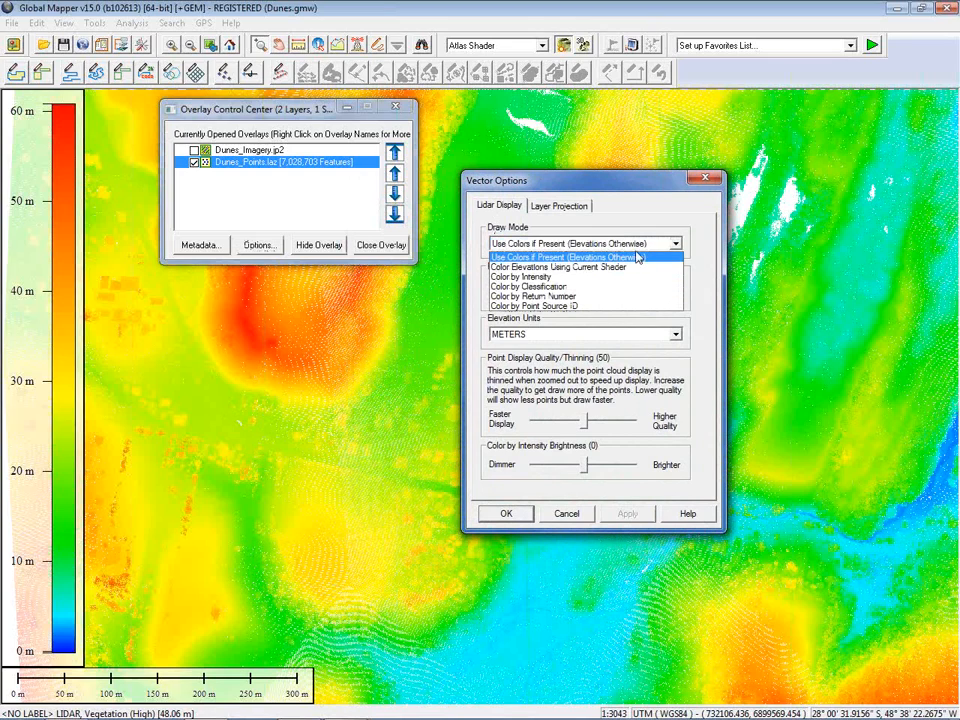
pyautogui.click(610, 188)
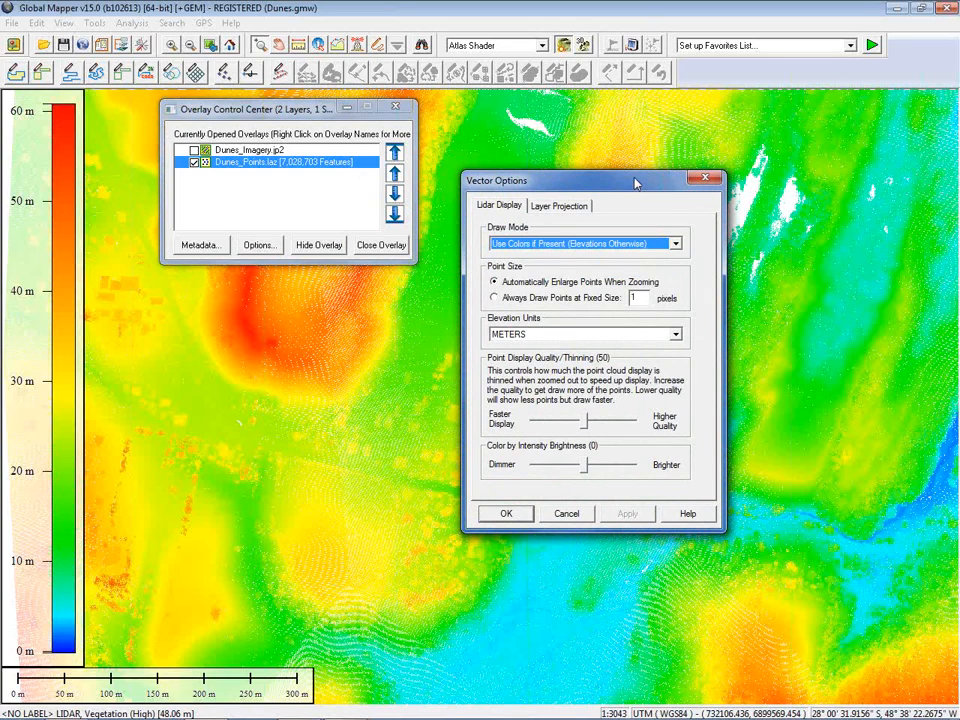
pyautogui.moveTo(620, 183); pyautogui.dragTo(735, 168)
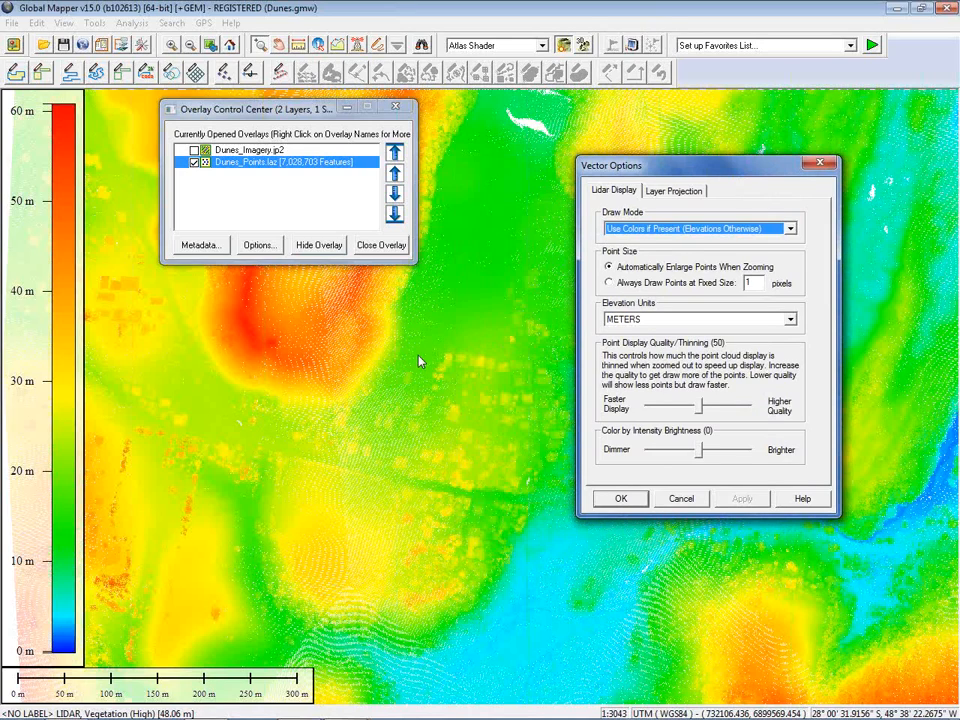
pyautogui.click(645, 230)
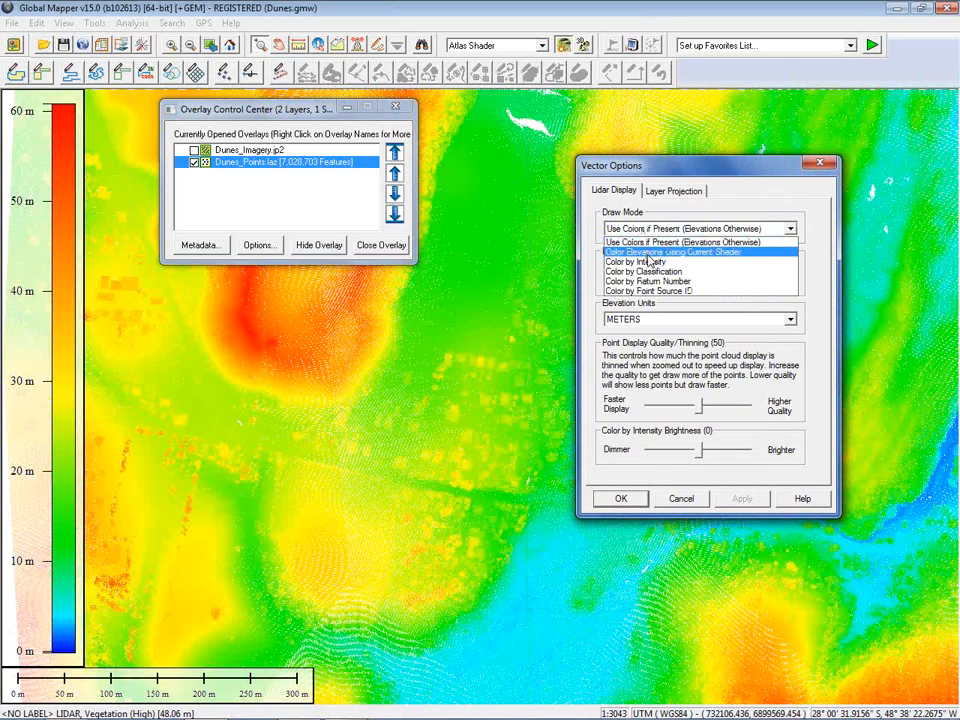
pyautogui.click(649, 262)
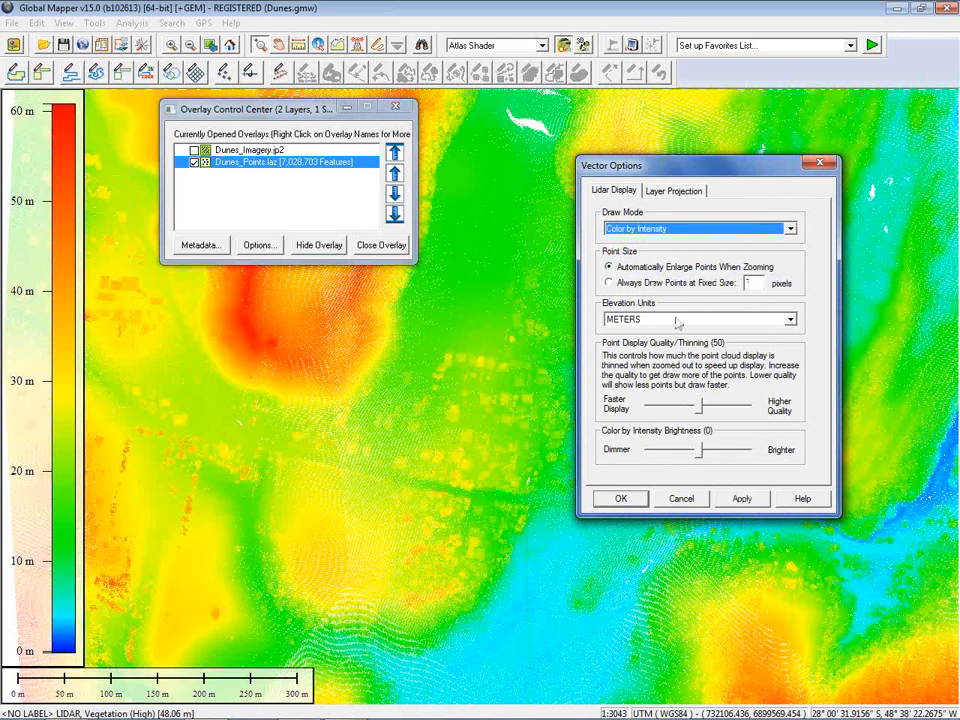
pyautogui.click(741, 499)
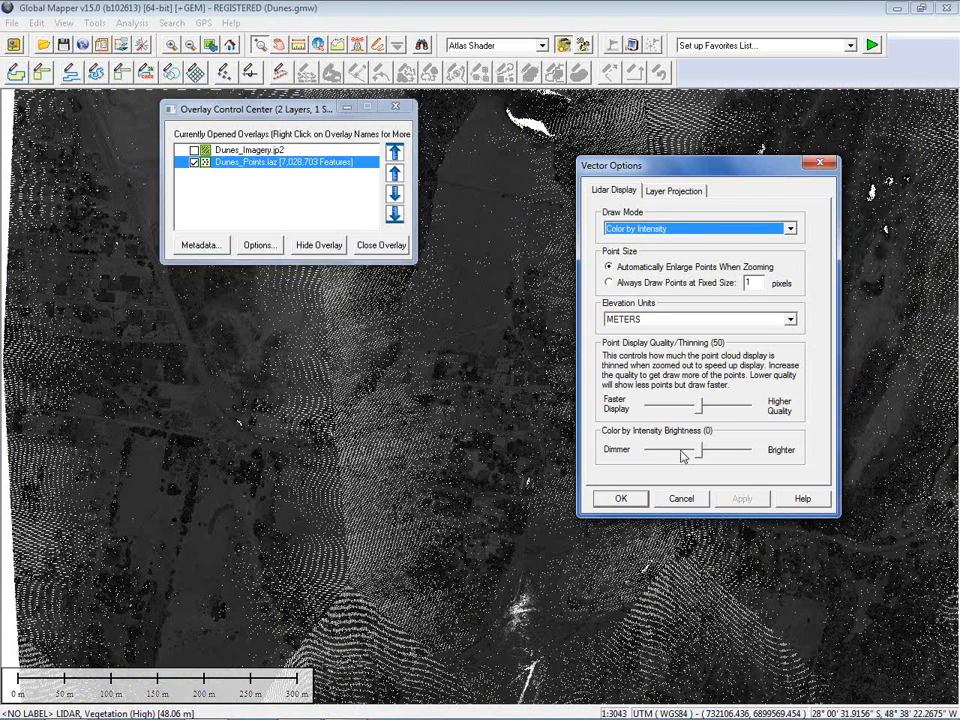
pyautogui.moveTo(698, 453); pyautogui.dragTo(725, 453)
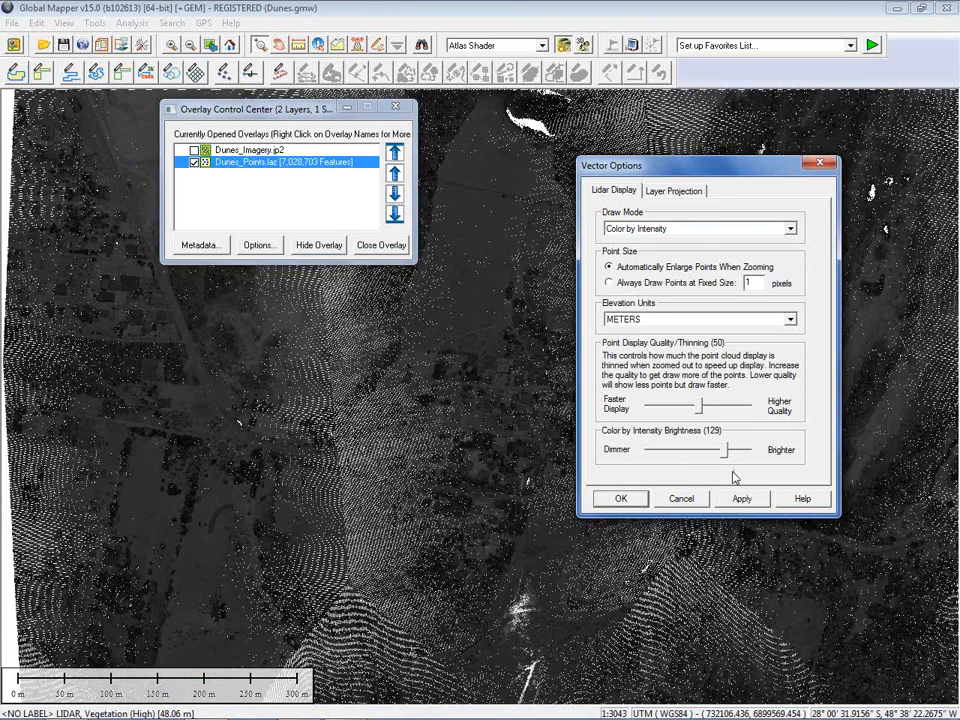
pyautogui.click(740, 498)
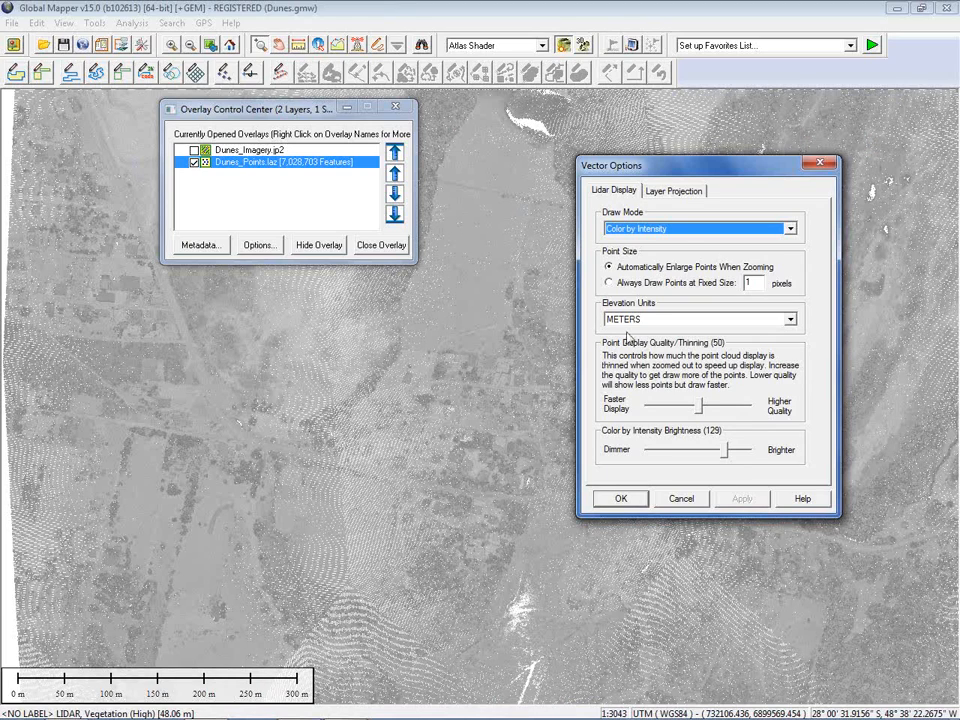
# Apply the Color by Classification draw mode to the Dunes_Points.laz point cloud.
pyautogui.click(676, 228)
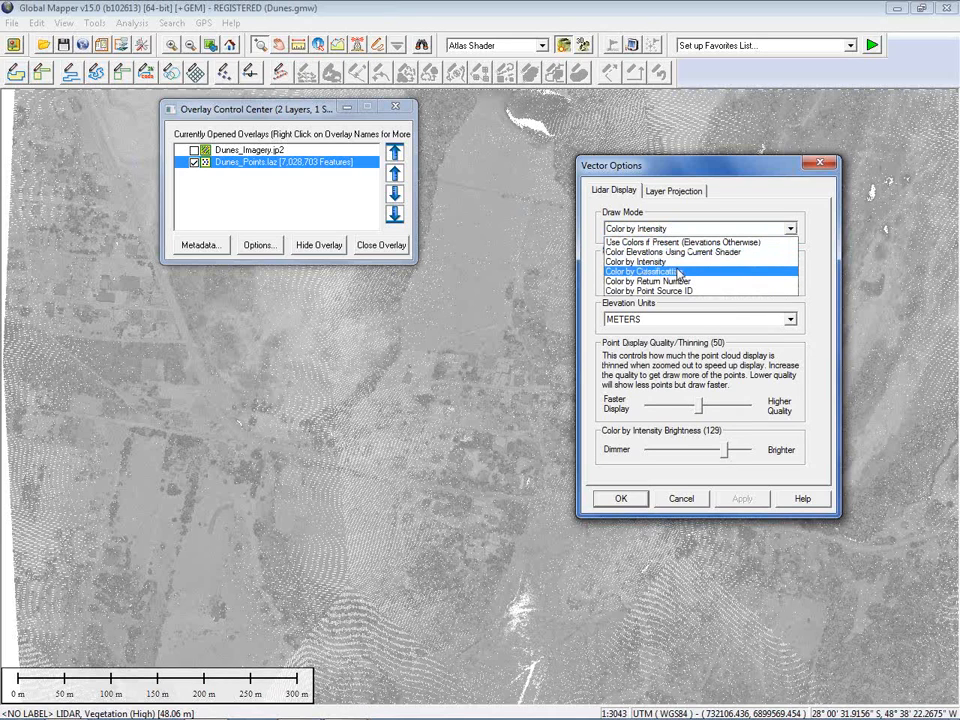
pyautogui.click(676, 272)
pyautogui.click(742, 498)
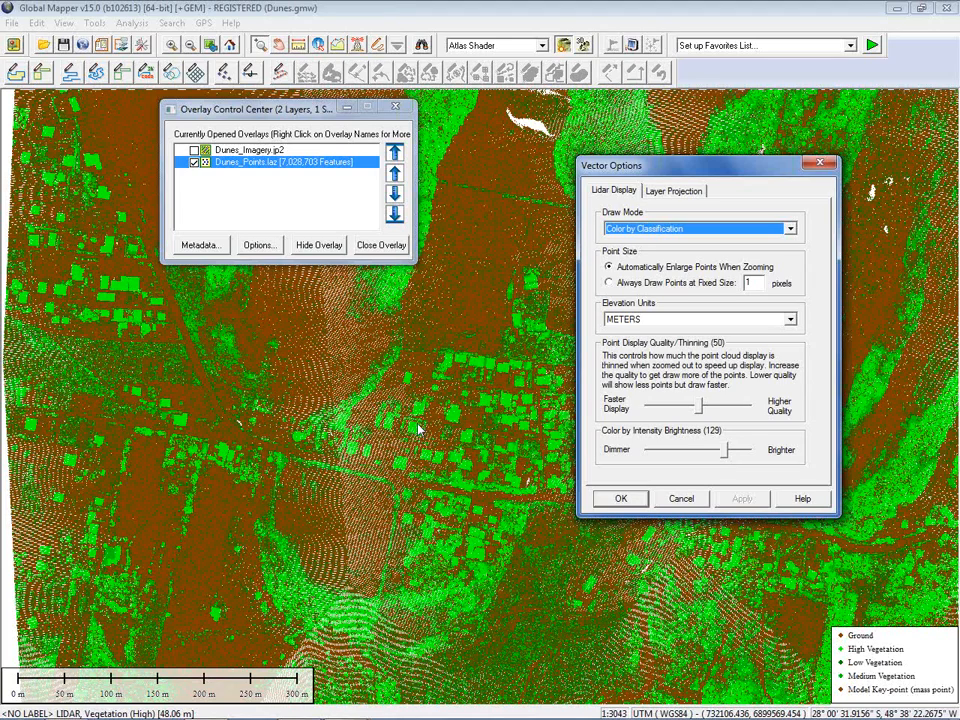
# Apply the Color by Point Source ID draw mode to the Dunes_Points.laz point cloud.
pyautogui.click(658, 230)
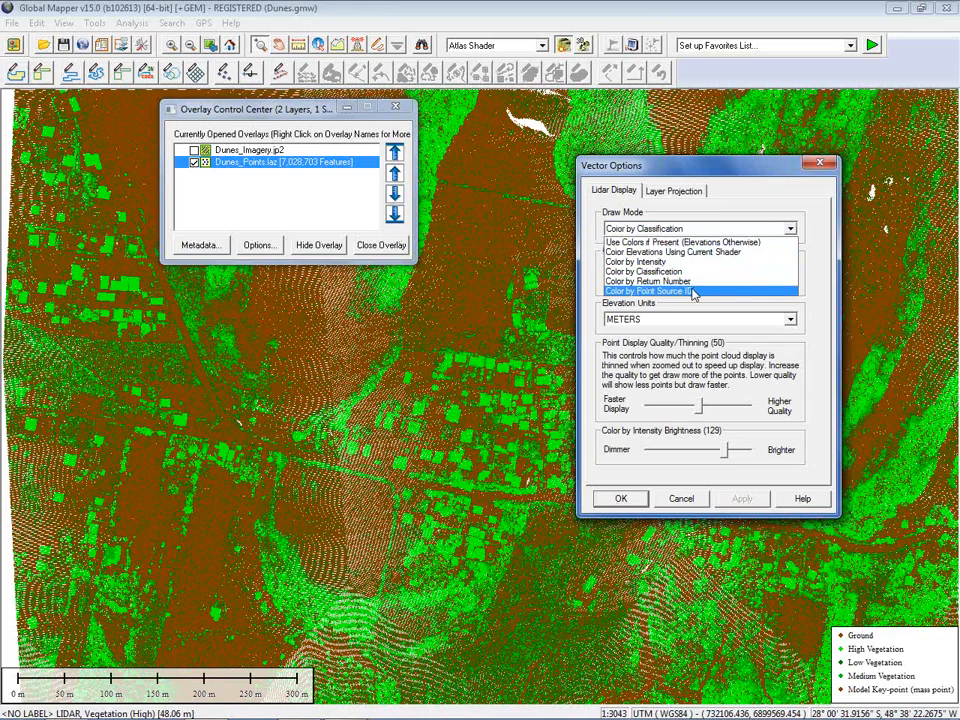
pyautogui.click(693, 292)
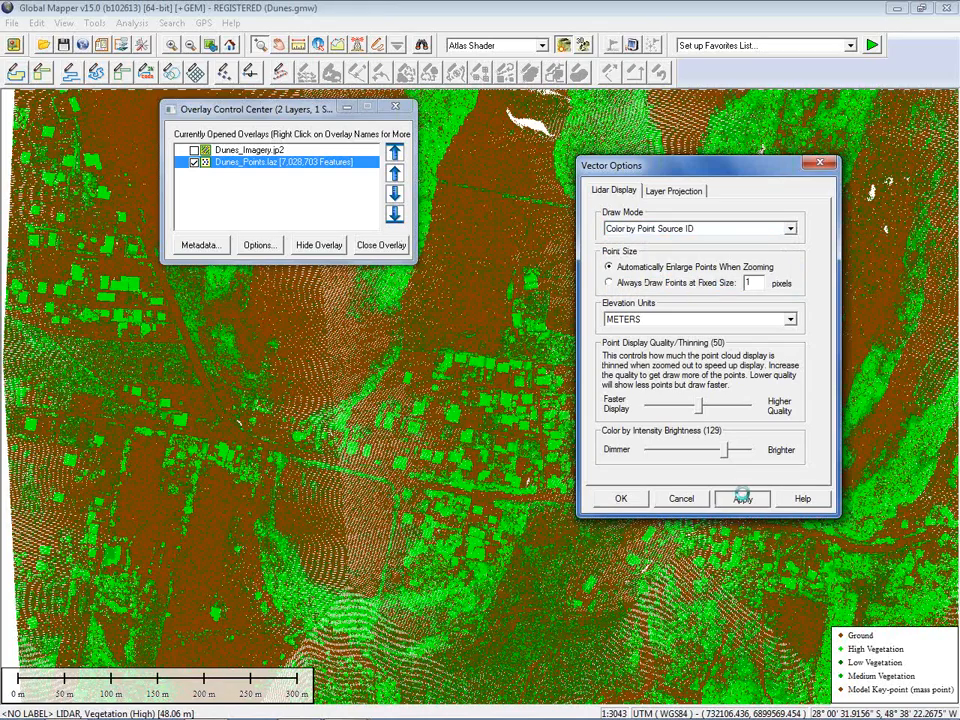
pyautogui.click(742, 497)
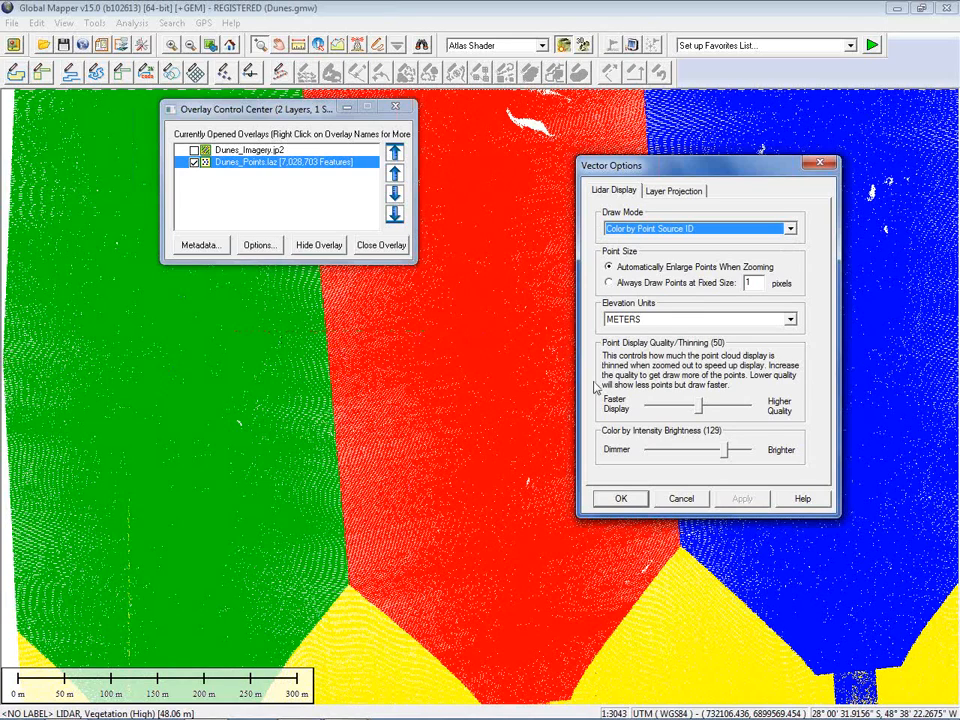
# Return the point cloud's draw mode to Use Colors if Present (Elevations Otherwise) and close its display options.
pyautogui.click(655, 230)
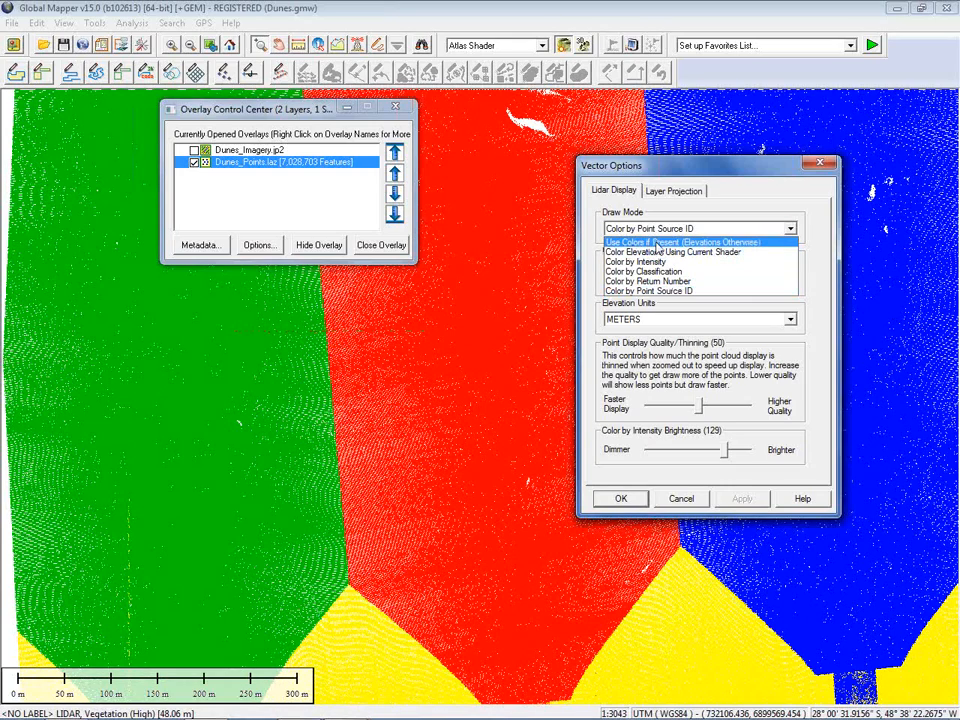
pyautogui.click(648, 243)
pyautogui.click(744, 498)
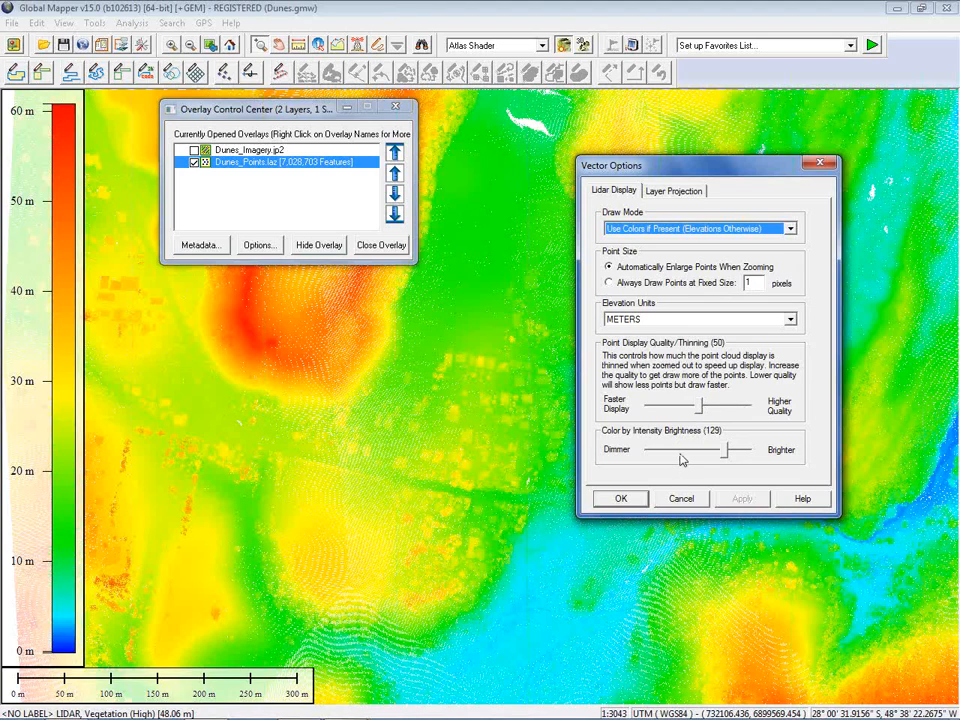
pyautogui.click(702, 501)
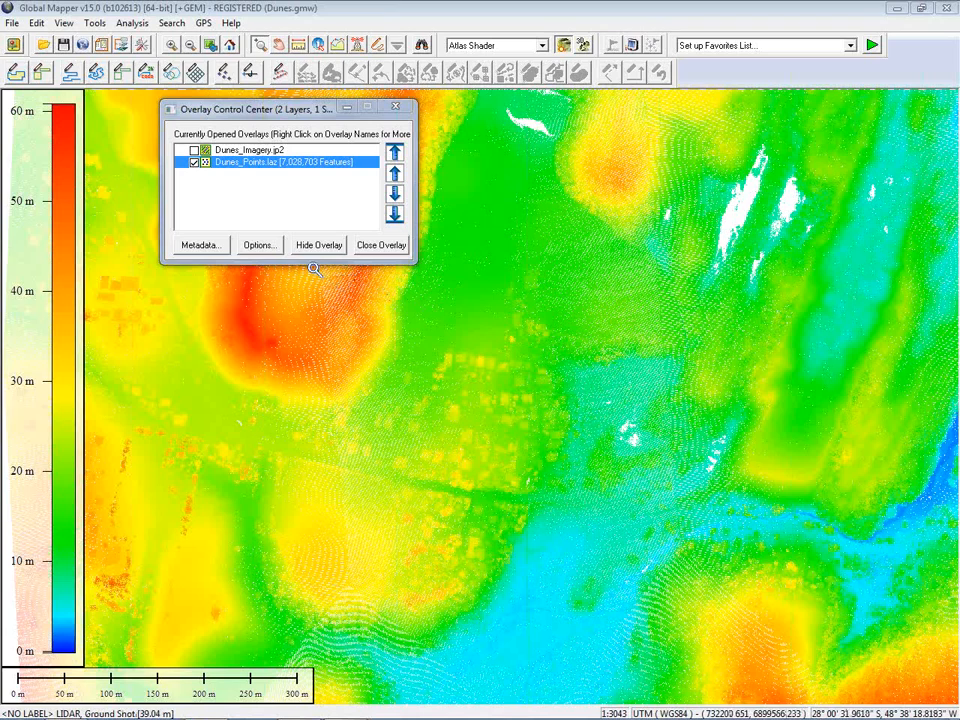
pyautogui.moveTo(232, 108); pyautogui.dragTo(146, 88)
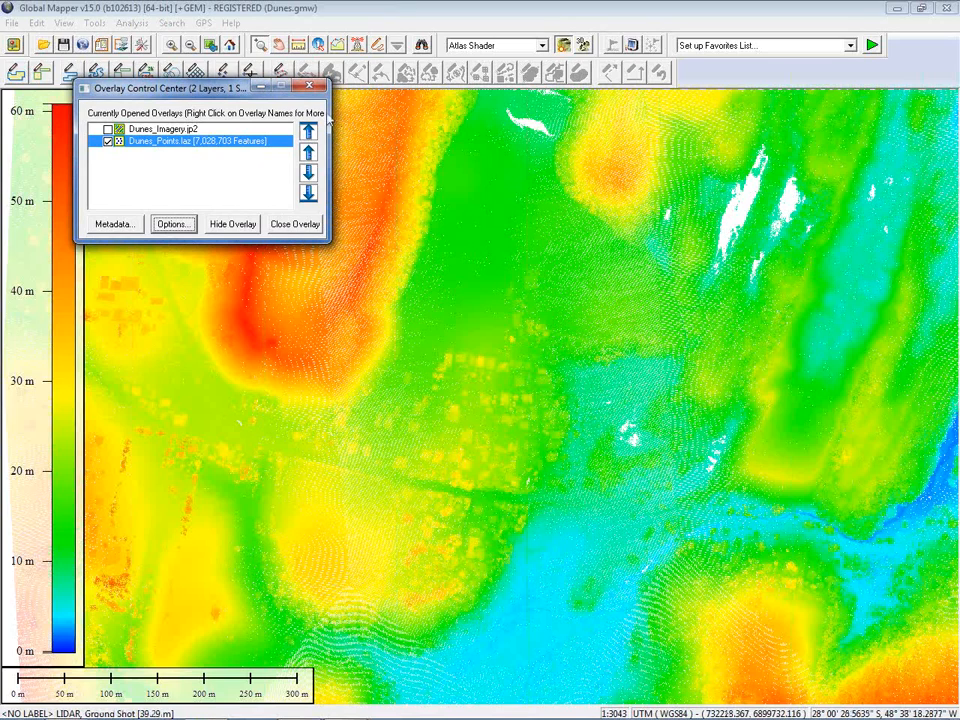
pyautogui.moveTo(236, 94); pyautogui.dragTo(203, 70)
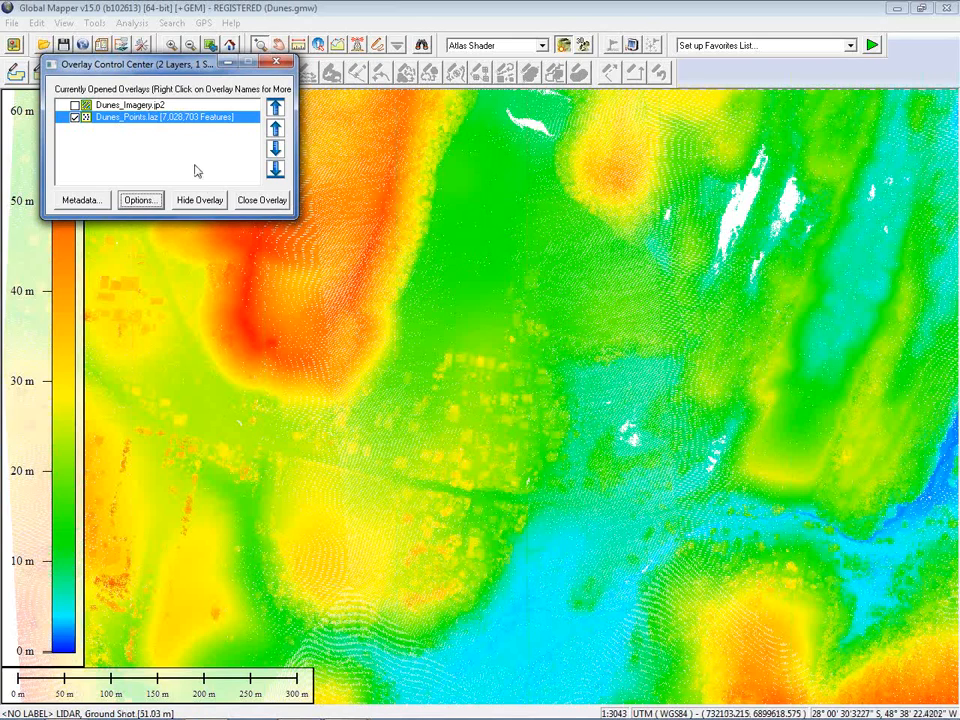
pyautogui.rightClick(150, 120)
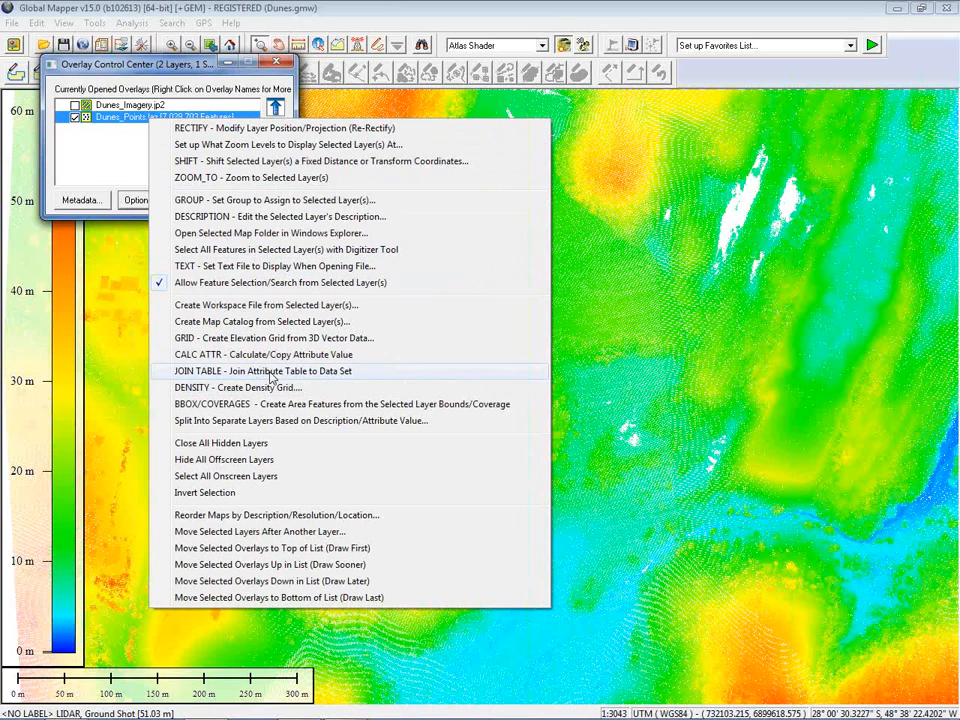
pyautogui.click(459, 18)
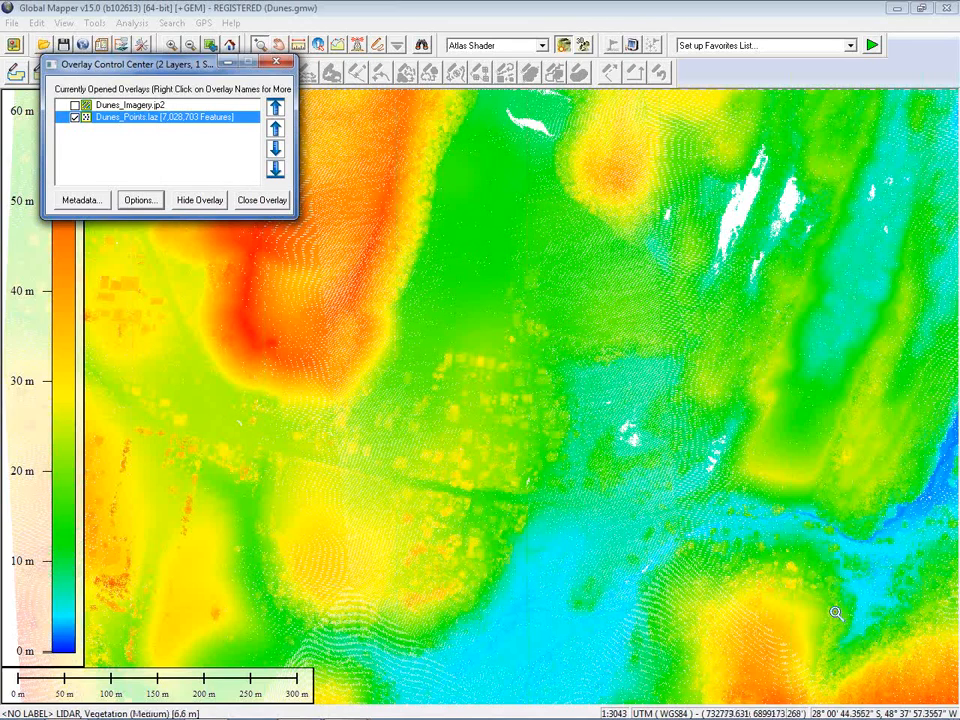
# Start a density grid from the Dunes_Points.laz layer with its bounds limited to all data visible on screen.
pyautogui.rightClick(143, 121)
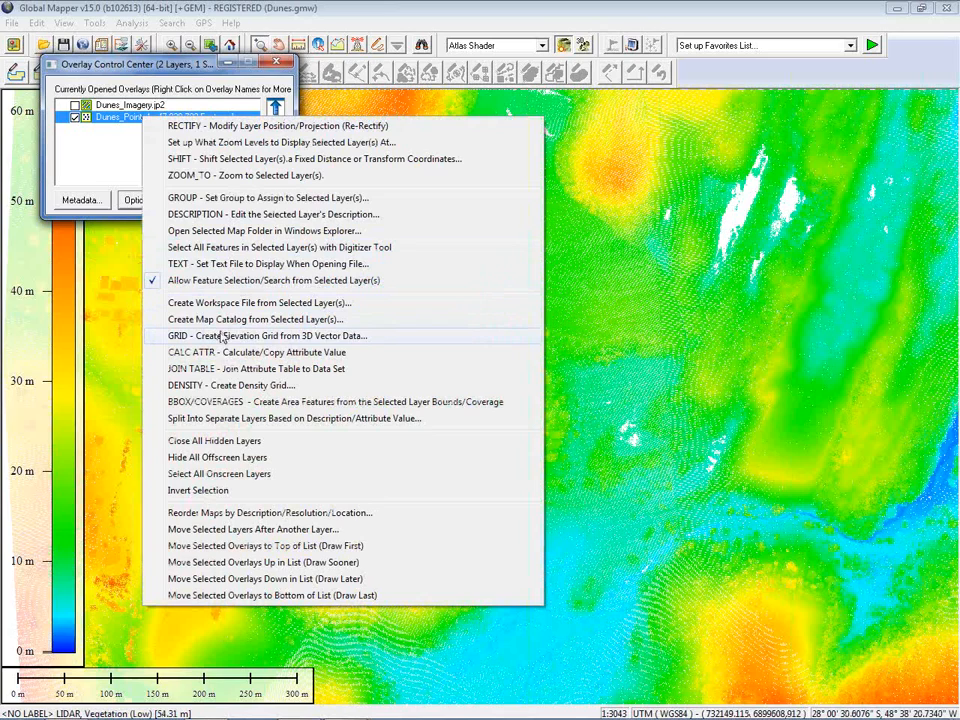
pyautogui.click(222, 386)
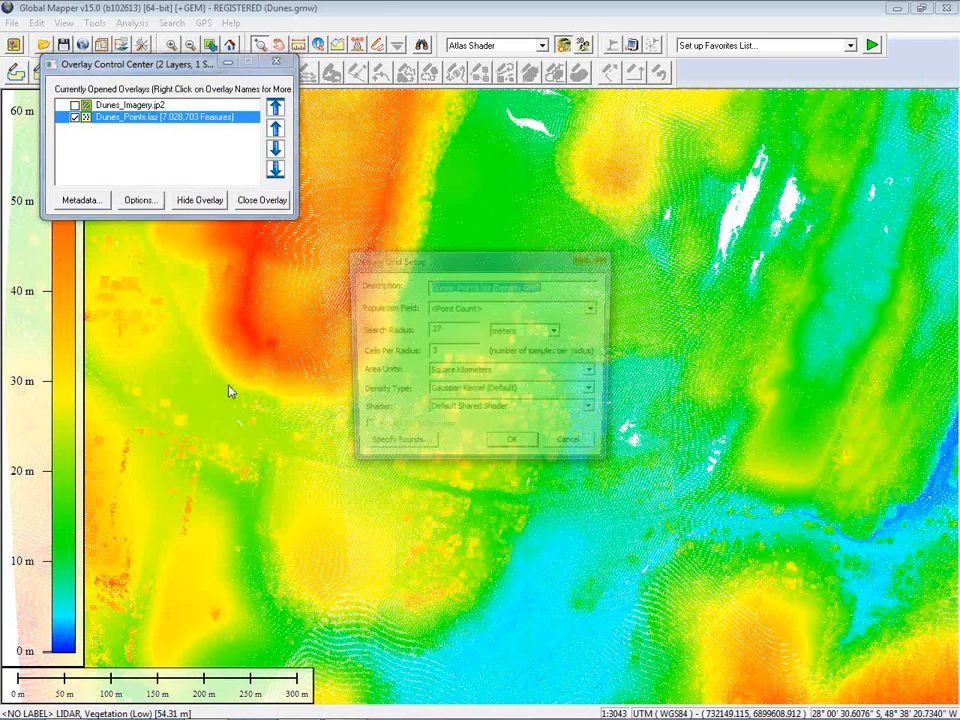
pyautogui.click(398, 449)
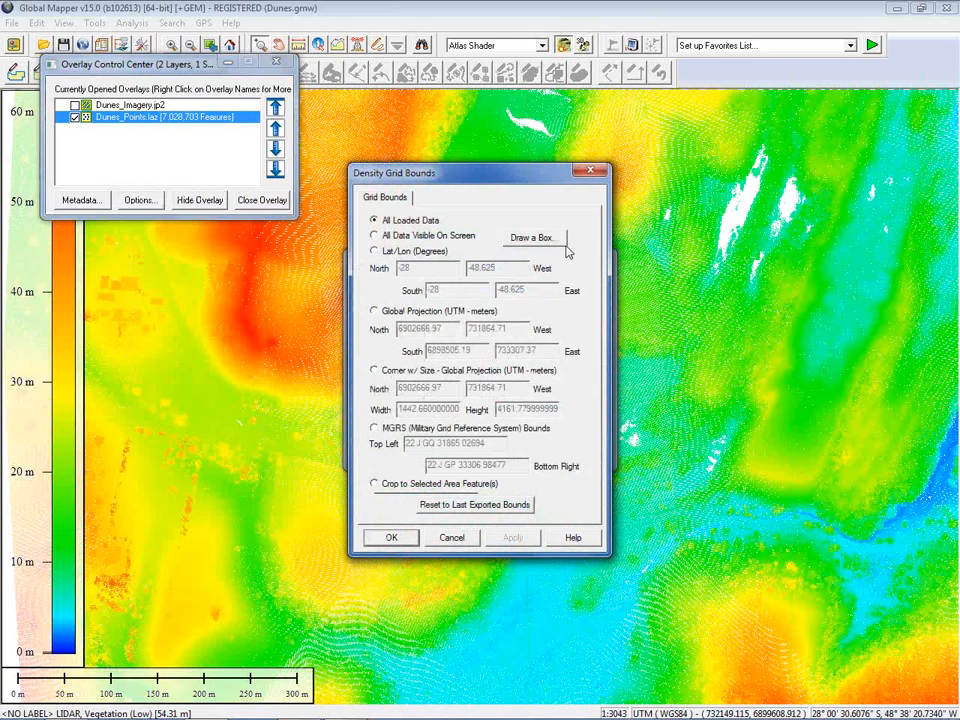
pyautogui.click(386, 236)
pyautogui.click(393, 538)
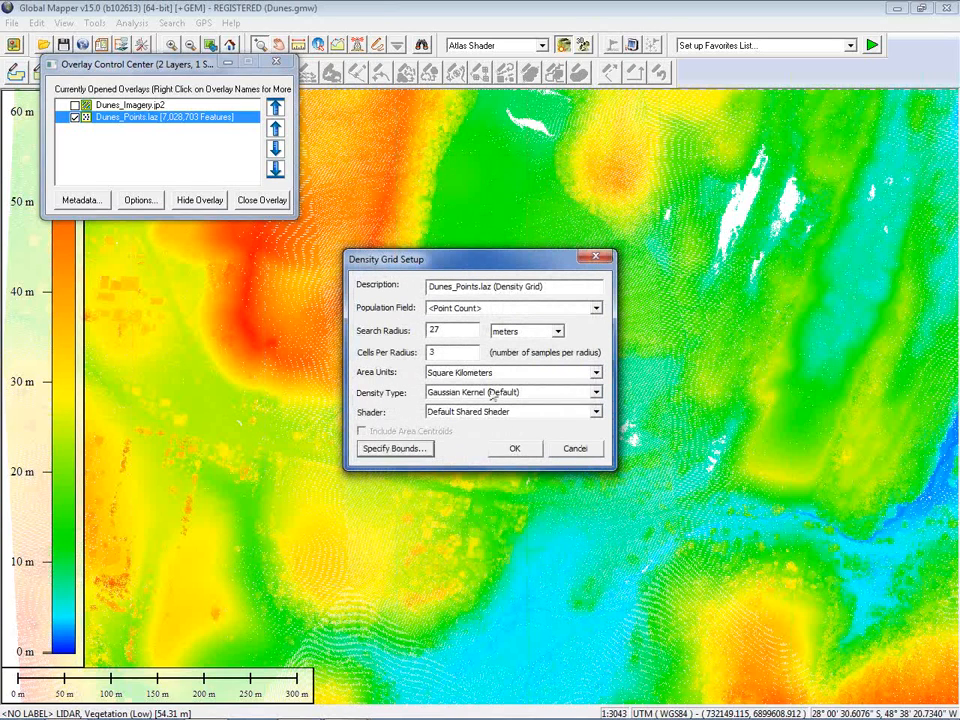
# Create the density grid with a search radius of 1 meter and area units of Square Meters.
pyautogui.doubleClick(445, 330)
pyautogui.write('1')
pyautogui.click(488, 373)
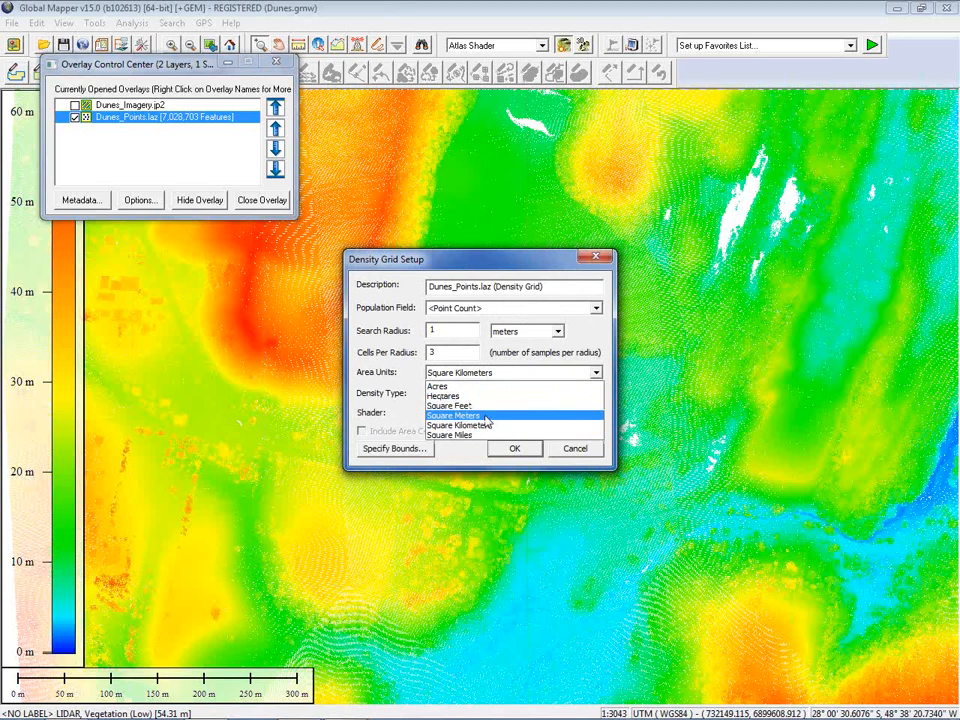
pyautogui.click(486, 415)
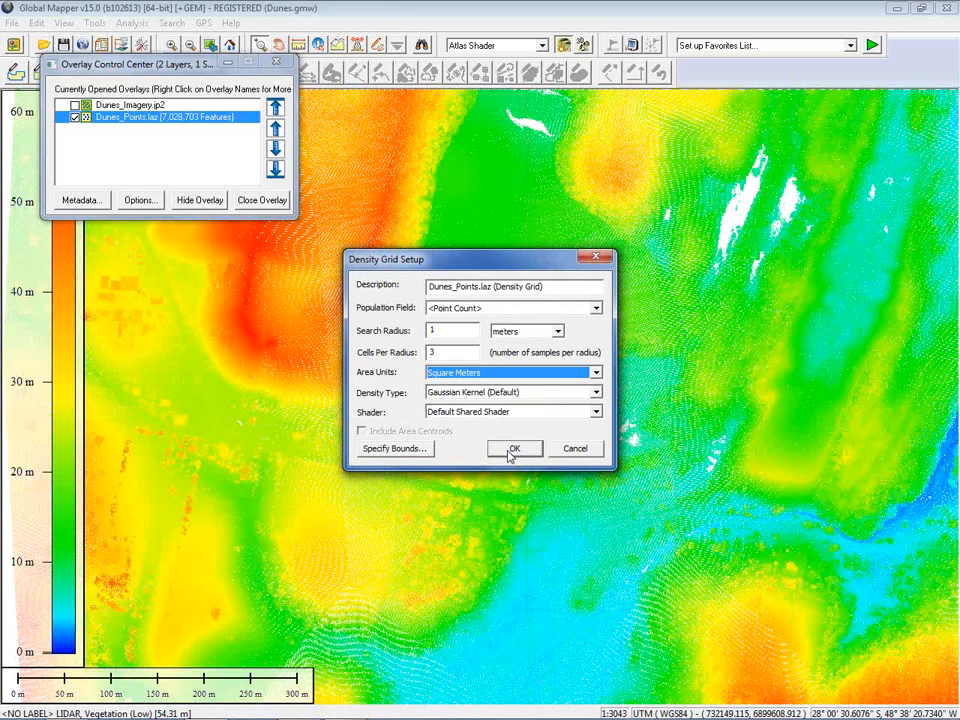
pyautogui.click(511, 451)
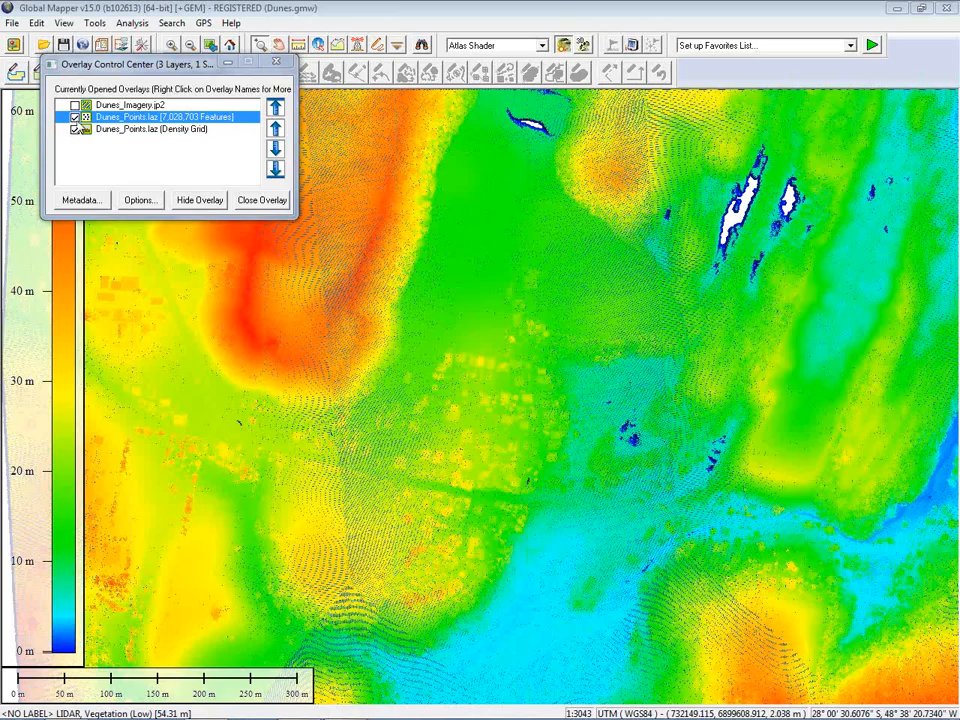
# Hide the point cloud to inspect the density grid on its own, and close the density grid layer.
pyautogui.click(74, 117)
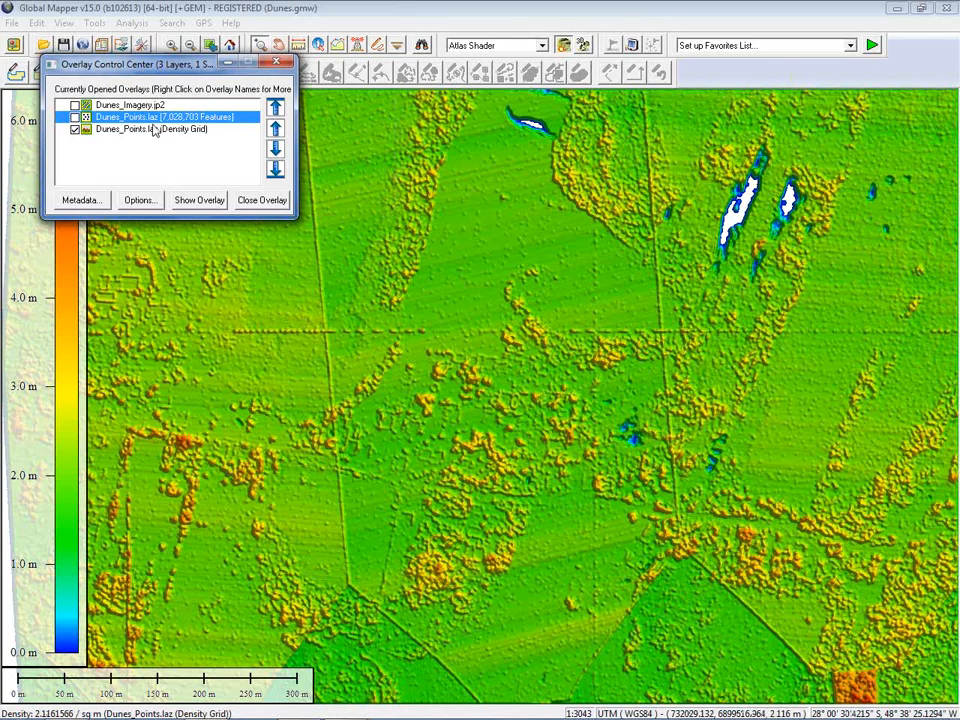
pyautogui.click(150, 130)
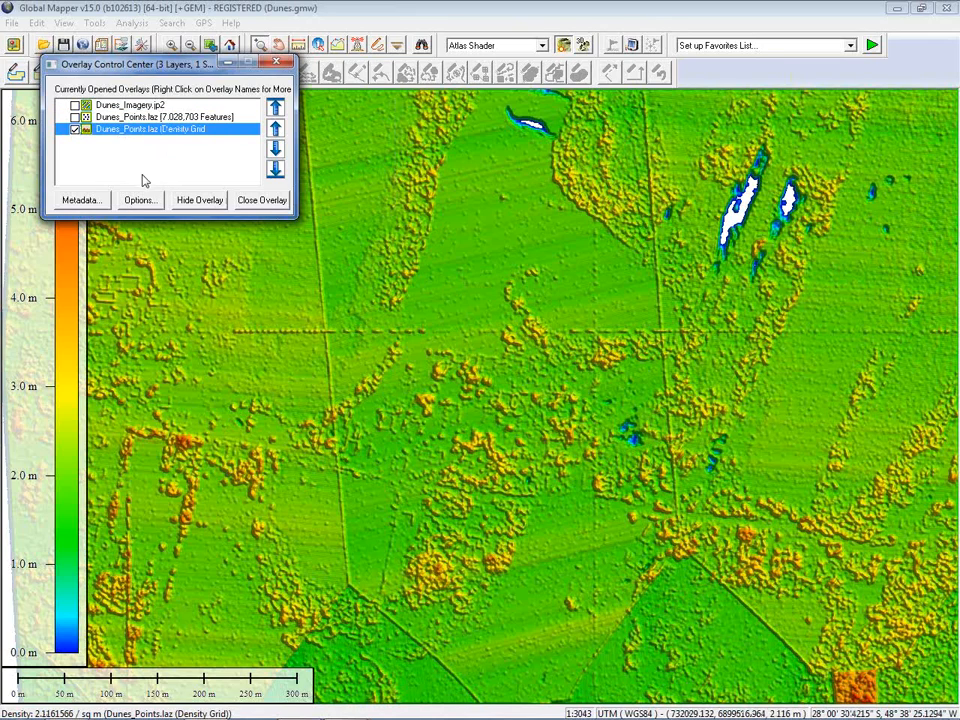
pyautogui.click(262, 200)
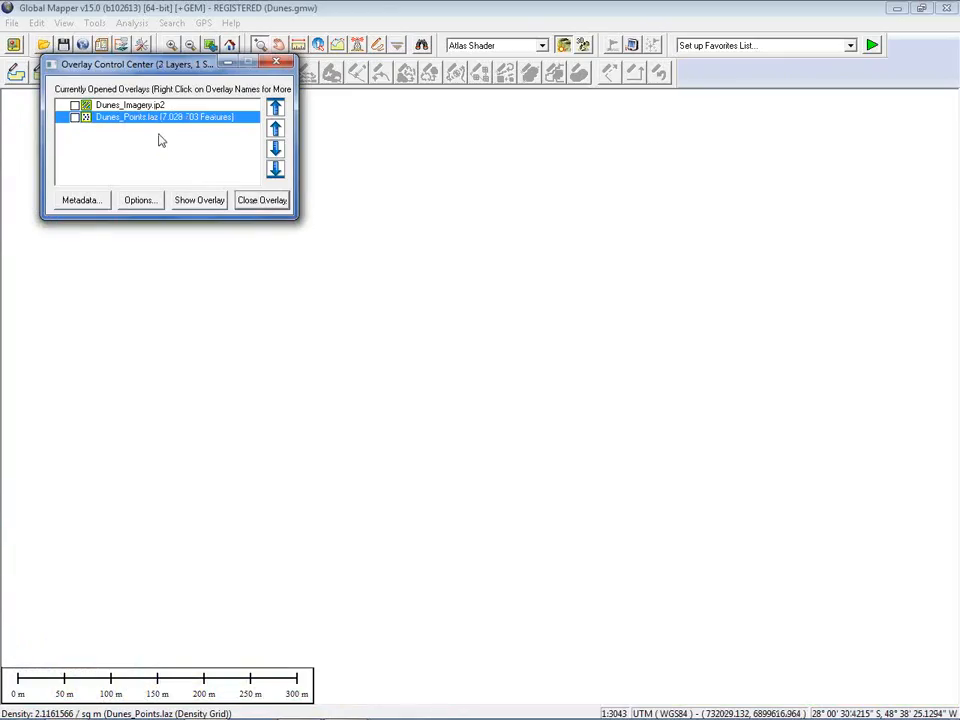
# Show both the Dunes_Points.laz and Dunes_Imagery.jp2 layers again on the map.
pyautogui.click(75, 117)
pyautogui.click(75, 105)
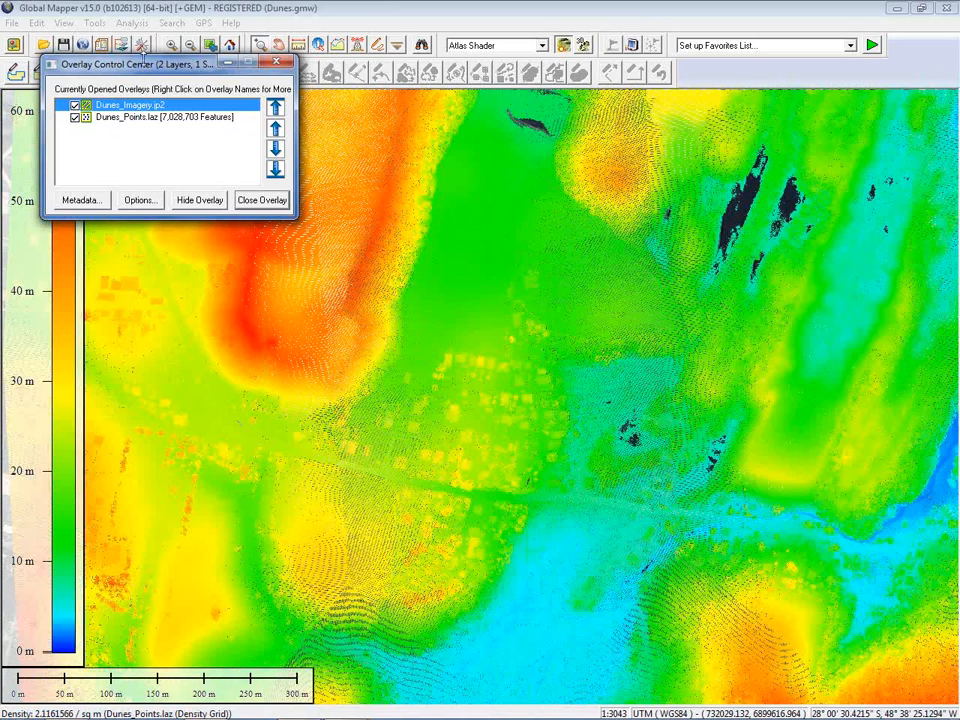
pyautogui.moveTo(140, 68); pyautogui.dragTo(146, 108)
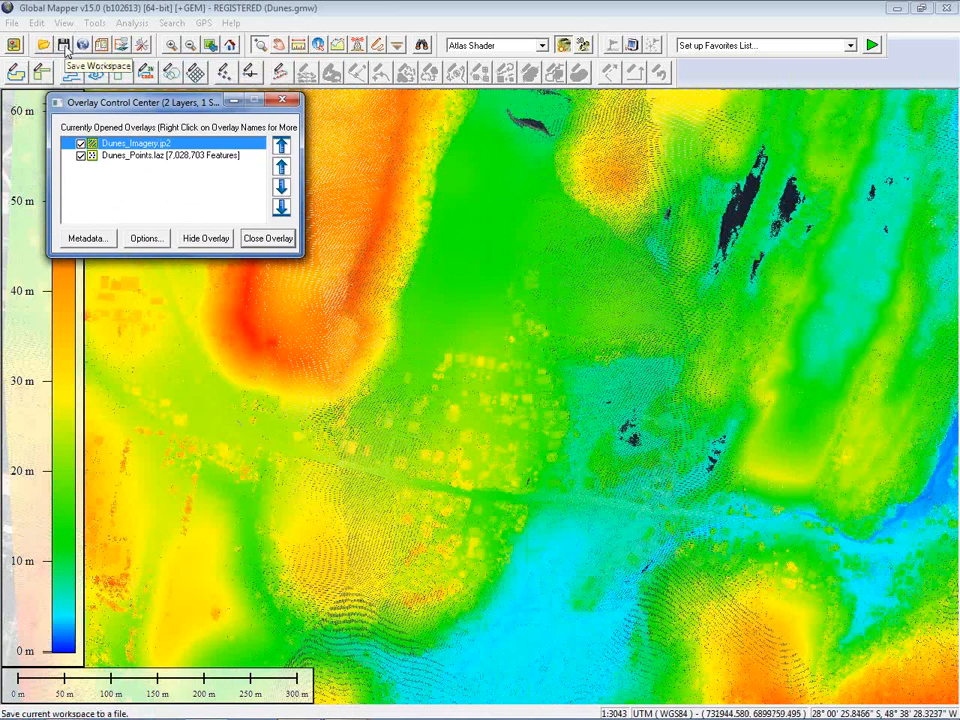
# Save the current Dunes.gmw workspace and unload all of its layers.
pyautogui.click(66, 48)
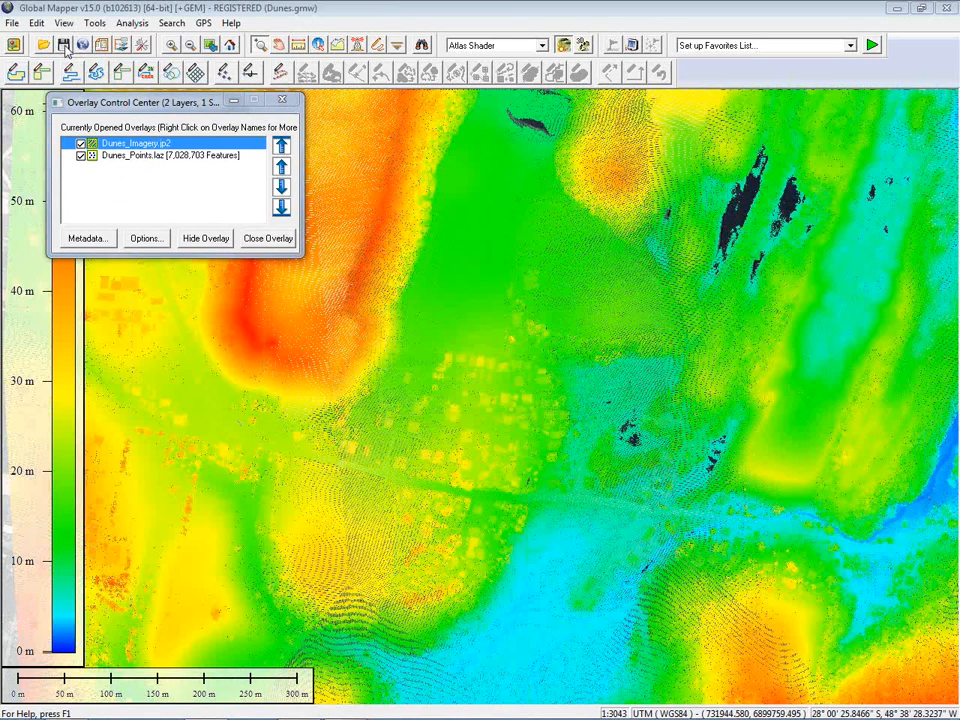
pyautogui.click(65, 46)
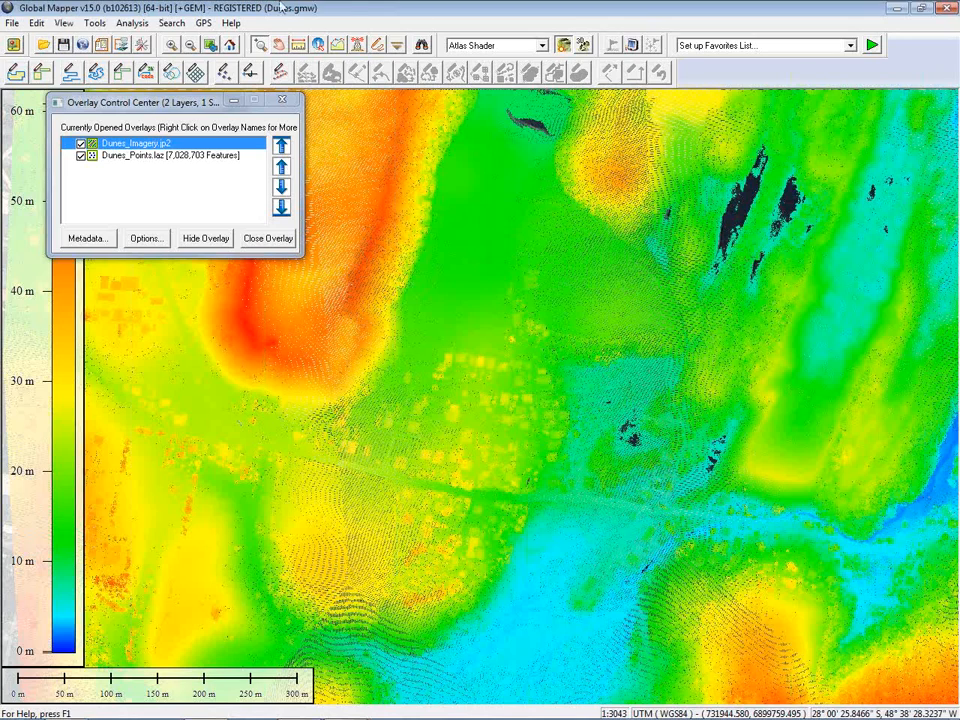
pyautogui.hotkey('ctrl', 'u')
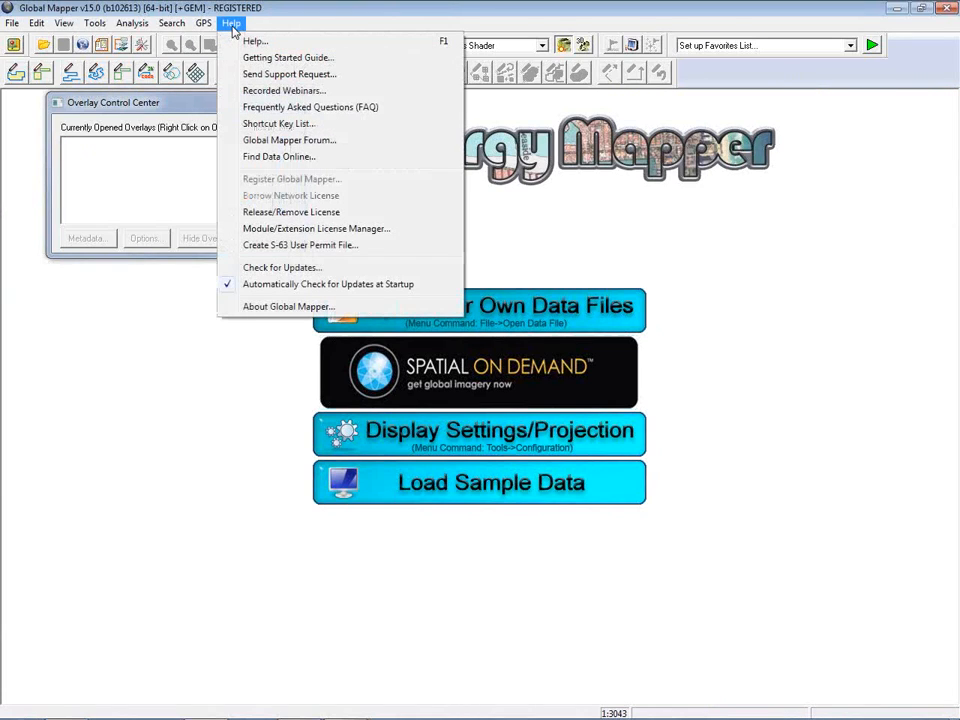
# Enable the built-in Lidar module in the license manager and choose to register it with a license file provided via email.
pyautogui.click(393, 236)
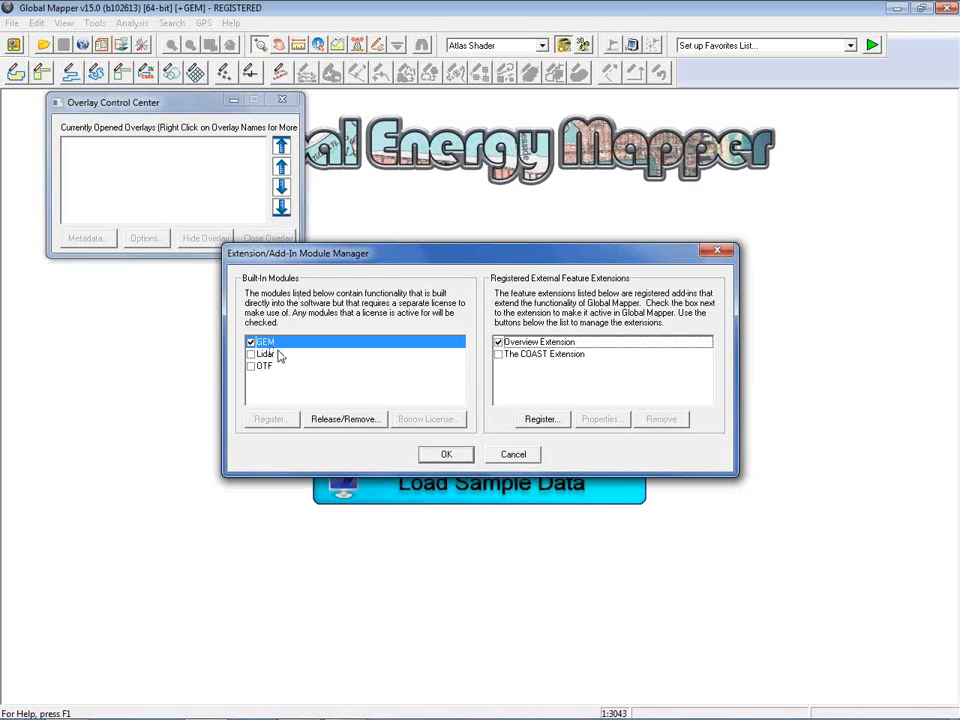
pyautogui.click(250, 355)
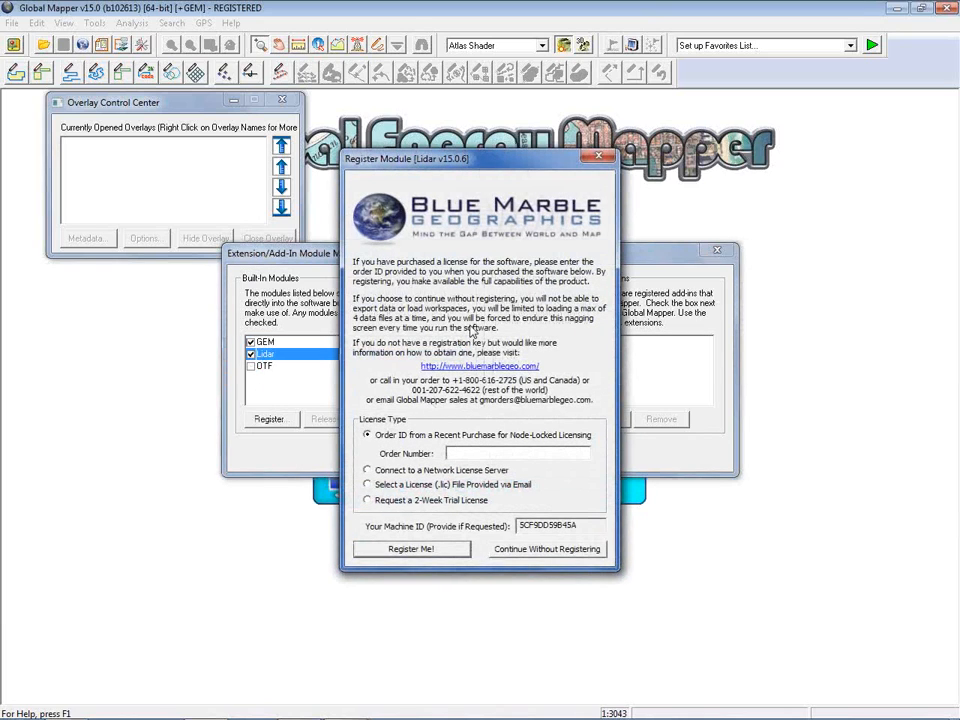
pyautogui.click(367, 485)
pyautogui.click(420, 555)
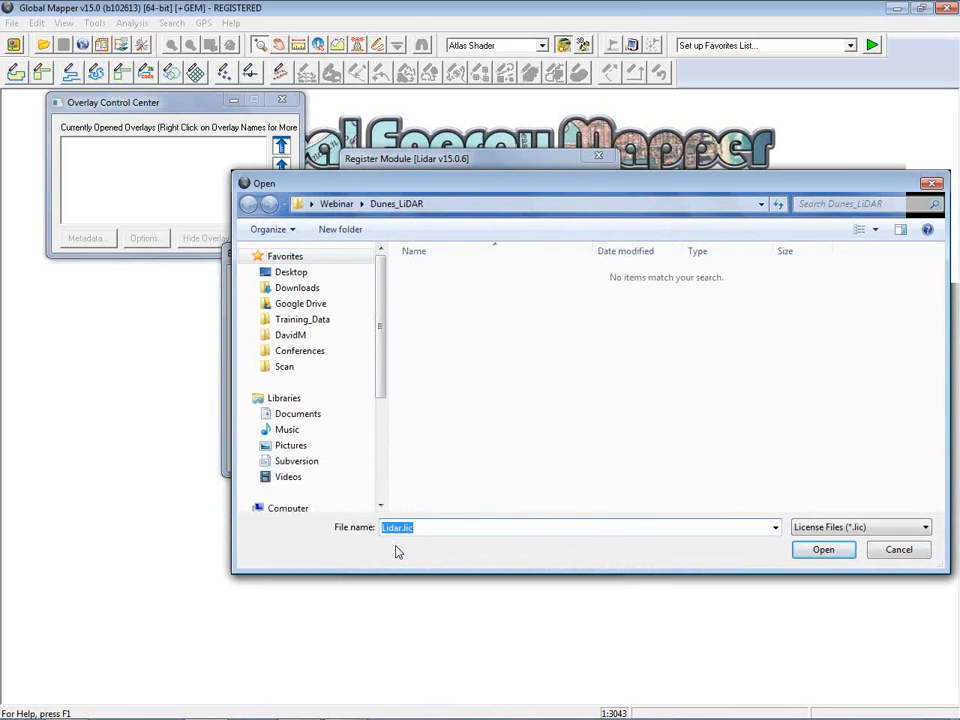
# Register the Lidar module using the LIDAR.lic file from the Webinar folder.
pyautogui.moveTo(560, 183); pyautogui.dragTo(398, 147)
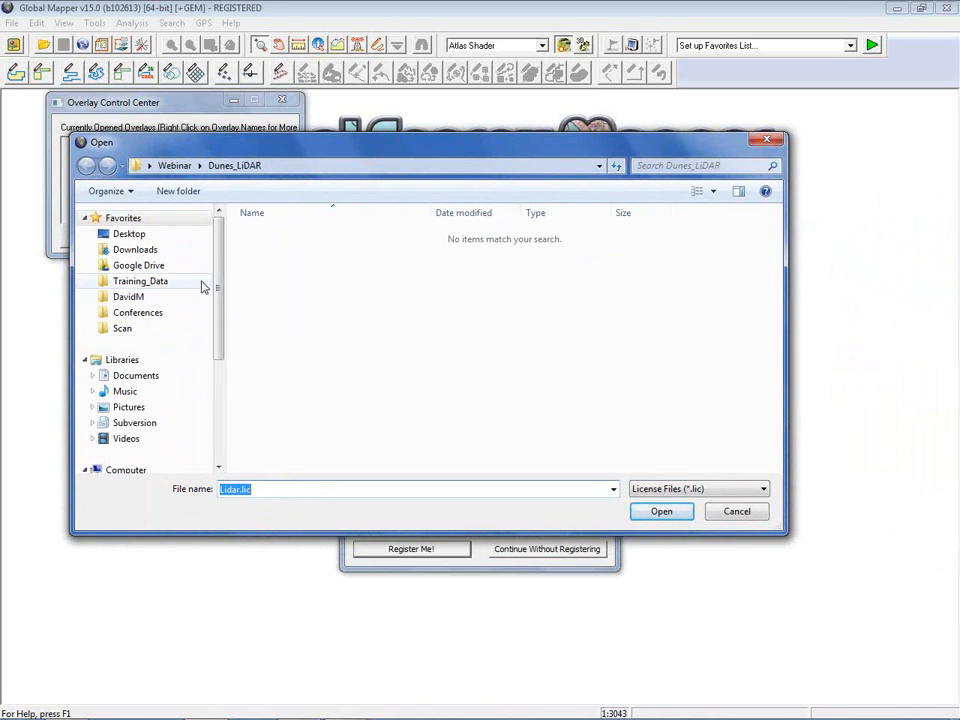
pyautogui.click(174, 166)
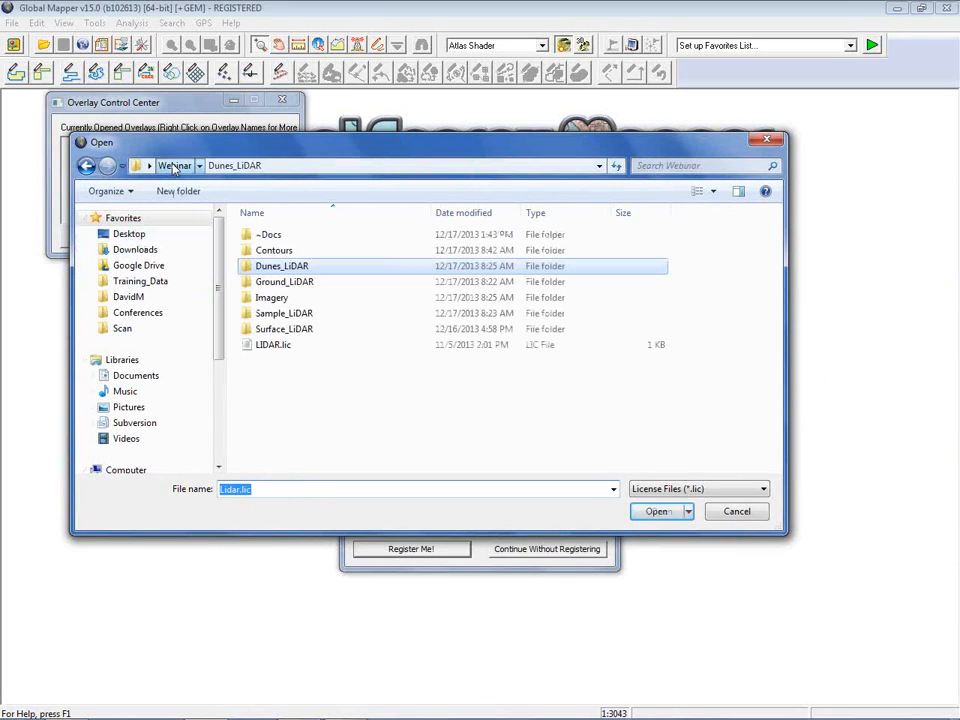
pyautogui.click(272, 347)
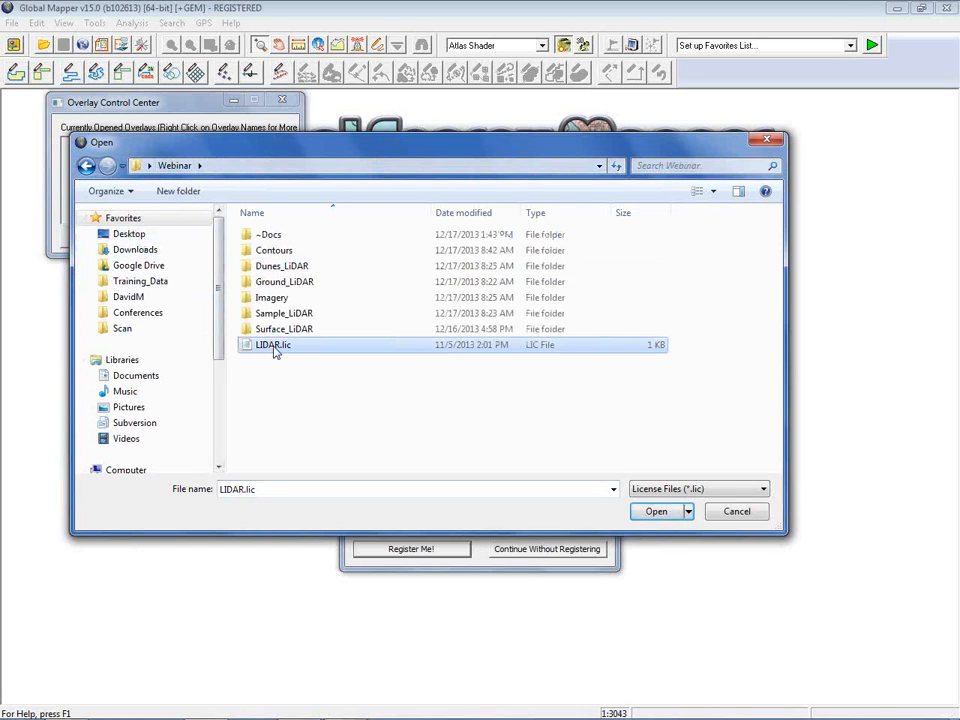
pyautogui.click(661, 514)
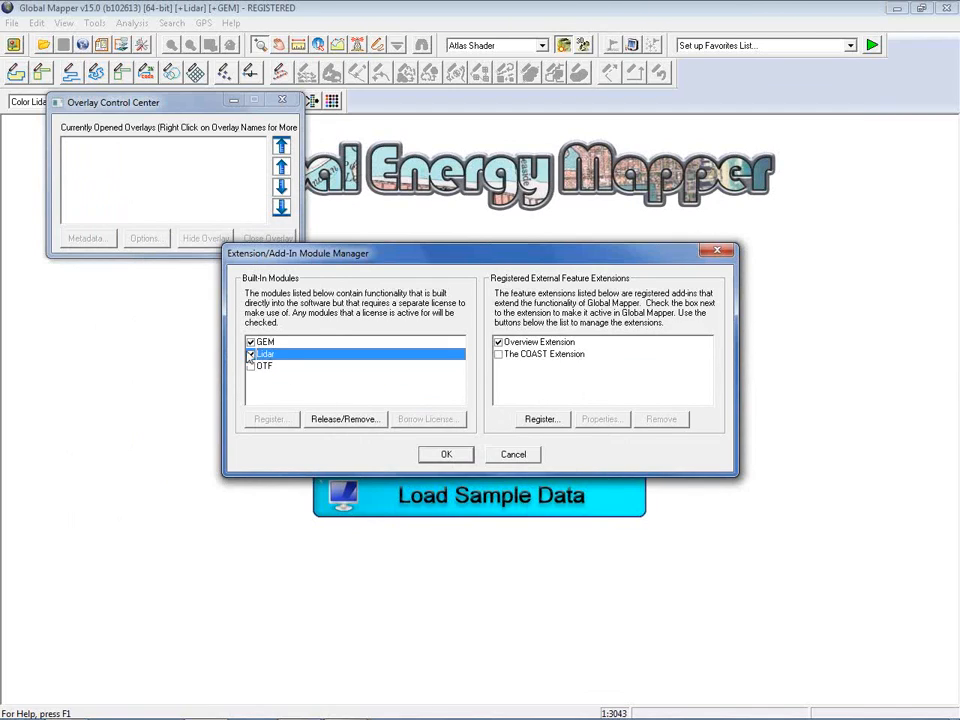
# Accept the module manager settings with Lidar enabled and move the Overlay Control Center clear of the Lidar toolbar.
pyautogui.click(251, 355)
pyautogui.click(458, 457)
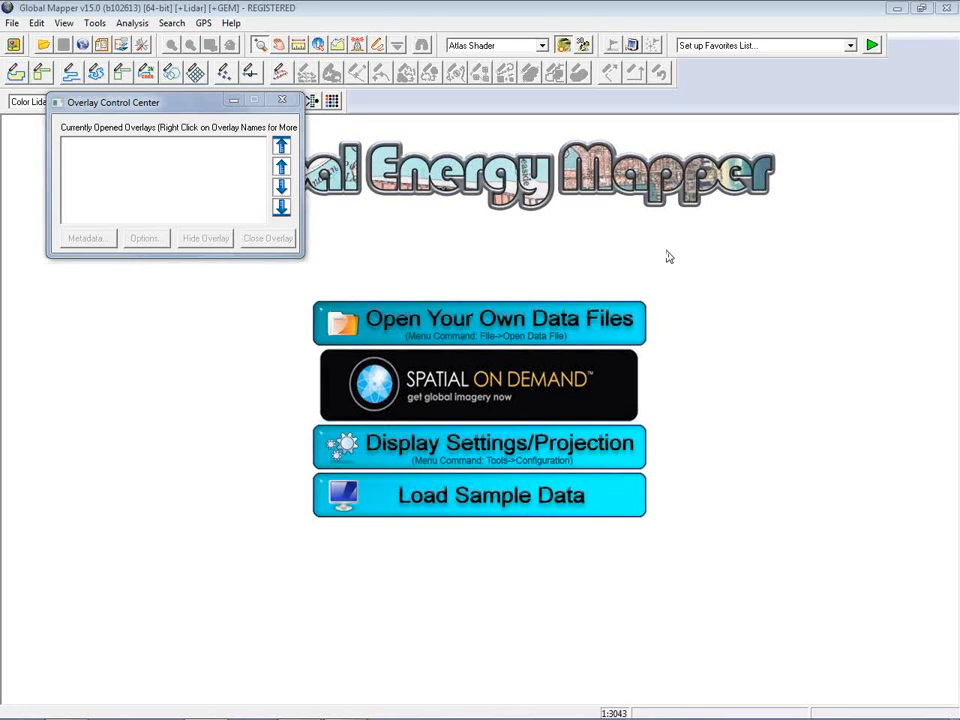
pyautogui.moveTo(206, 107); pyautogui.dragTo(206, 150)
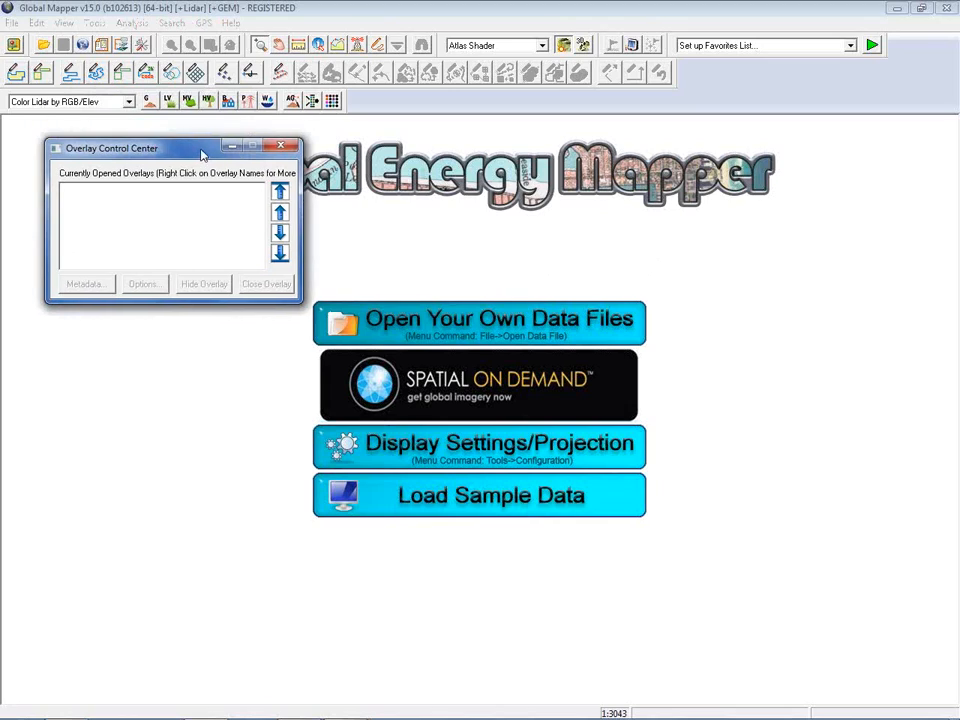
pyautogui.click(941, 36)
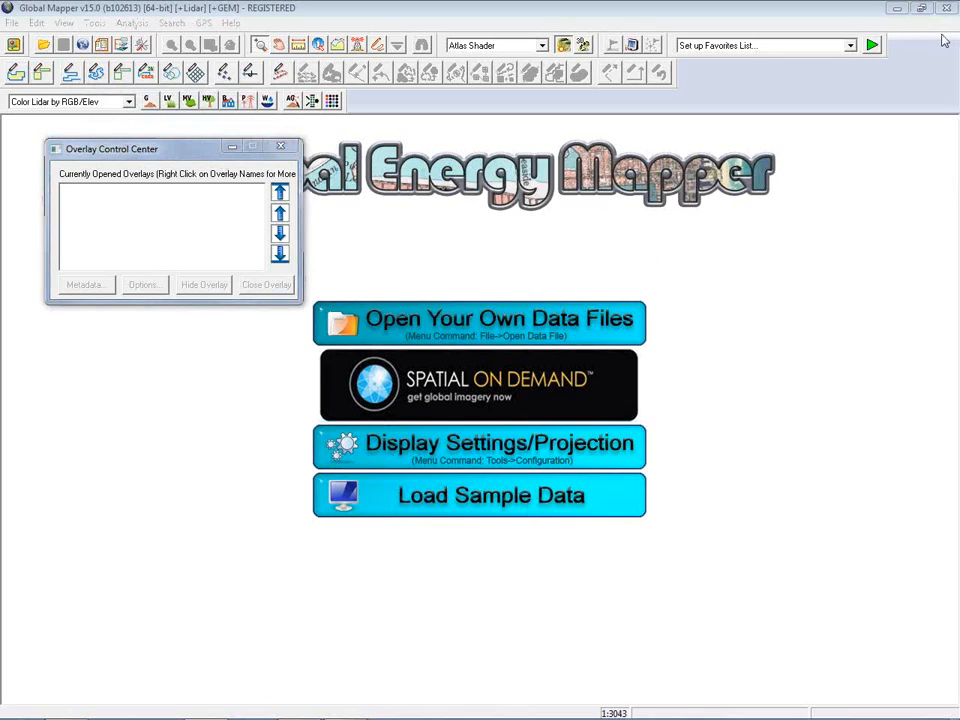
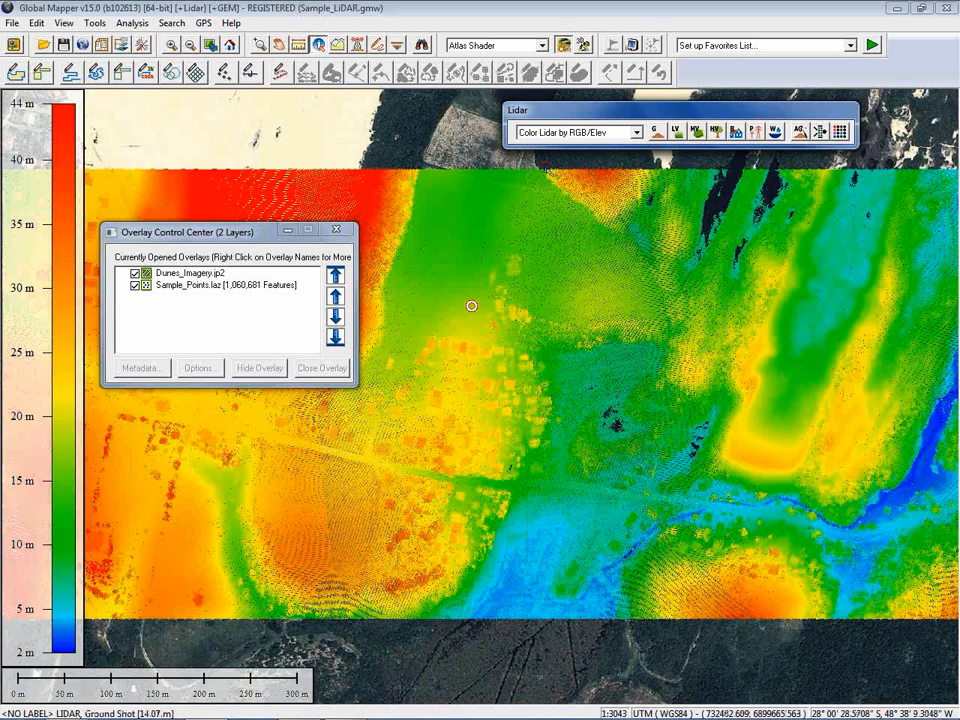
# Examine the attributes of a single Sample_Points.laz point in the green area north of the buildings, and close its feature information.
pyautogui.click(482, 309)
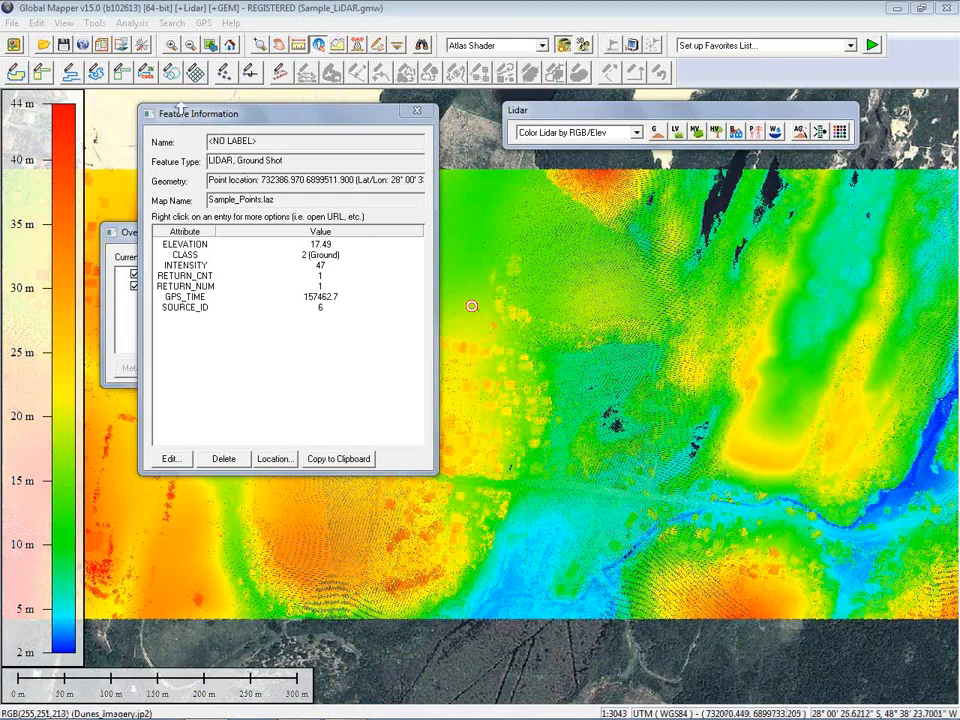
pyautogui.moveTo(249, 118); pyautogui.dragTo(670, 202)
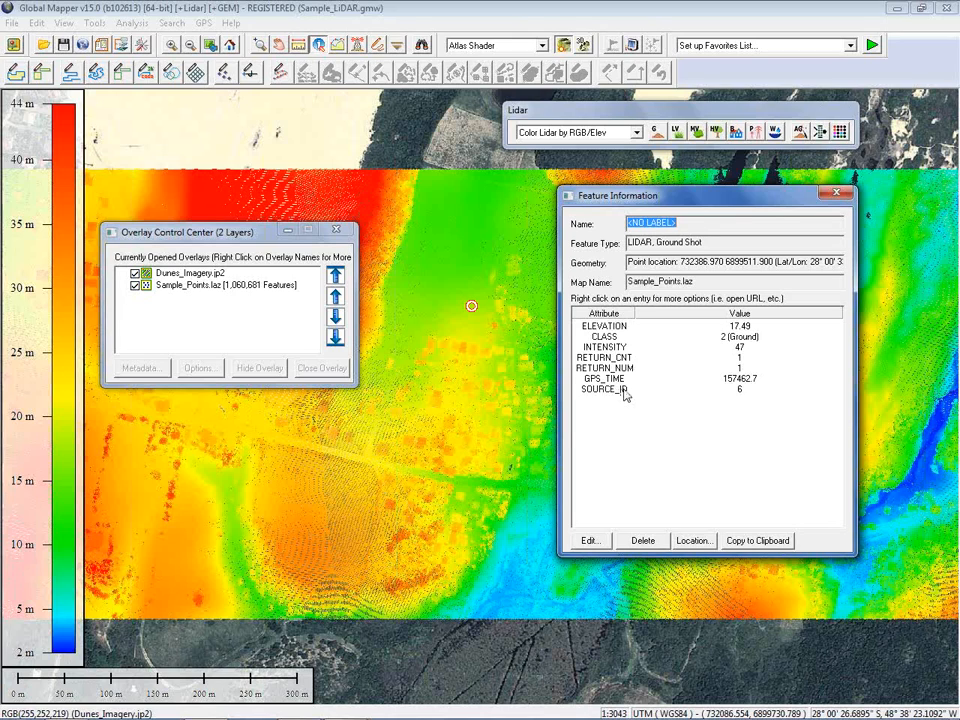
pyautogui.click(844, 196)
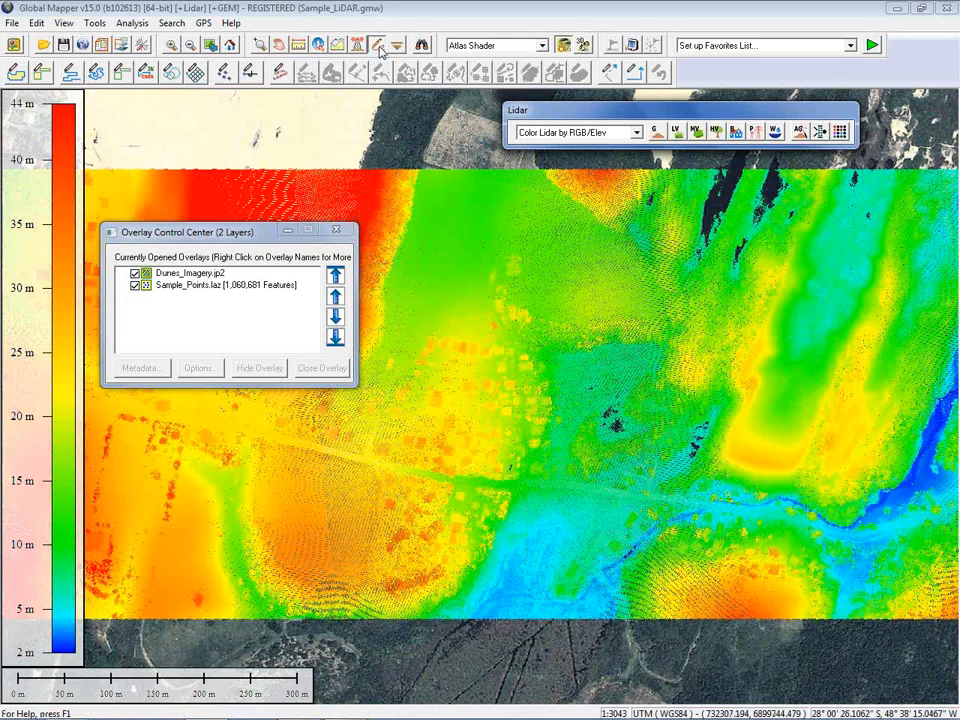
# Select one lidar point in the green area with the Digitizer, review its classification, elevation, intensity and flag settings, and cancel the edit.
pyautogui.click(379, 47)
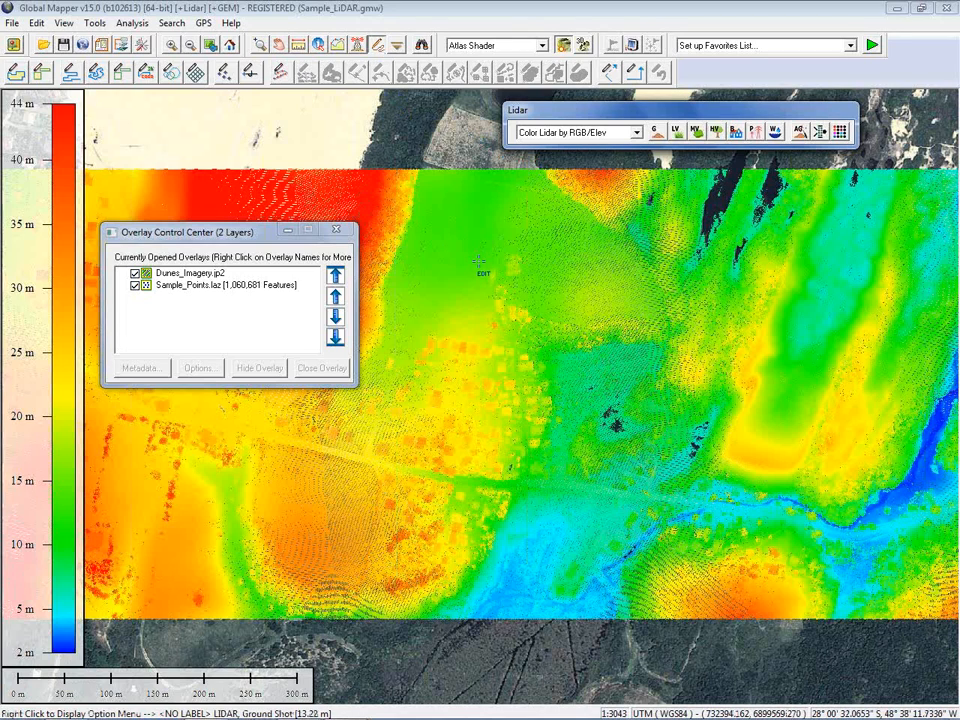
pyautogui.click(479, 262)
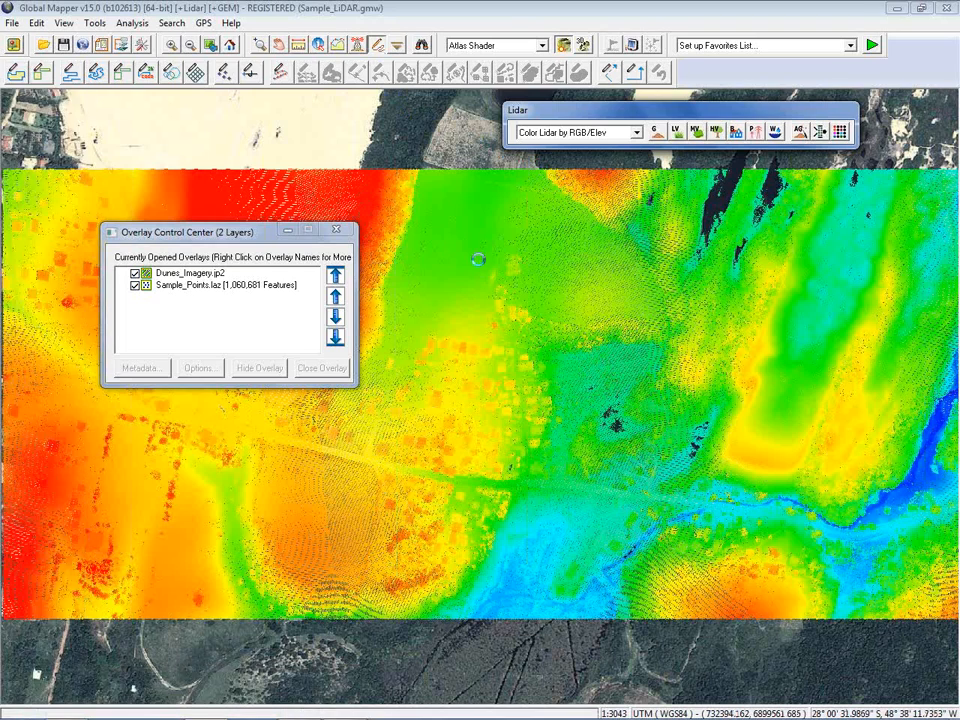
pyautogui.click(383, 47)
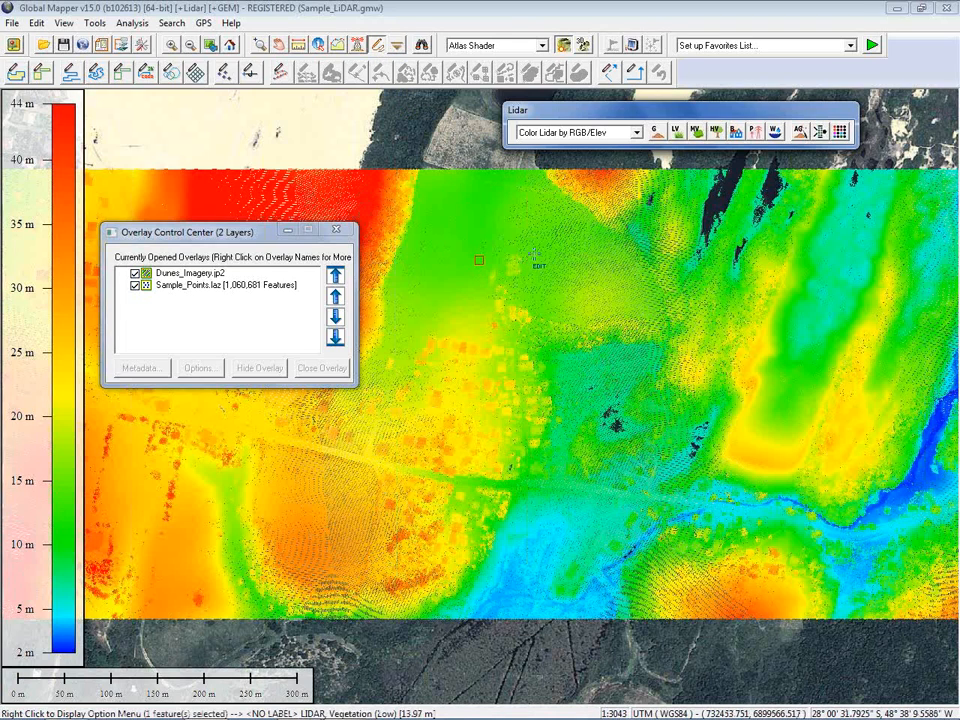
pyautogui.rightClick(461, 147)
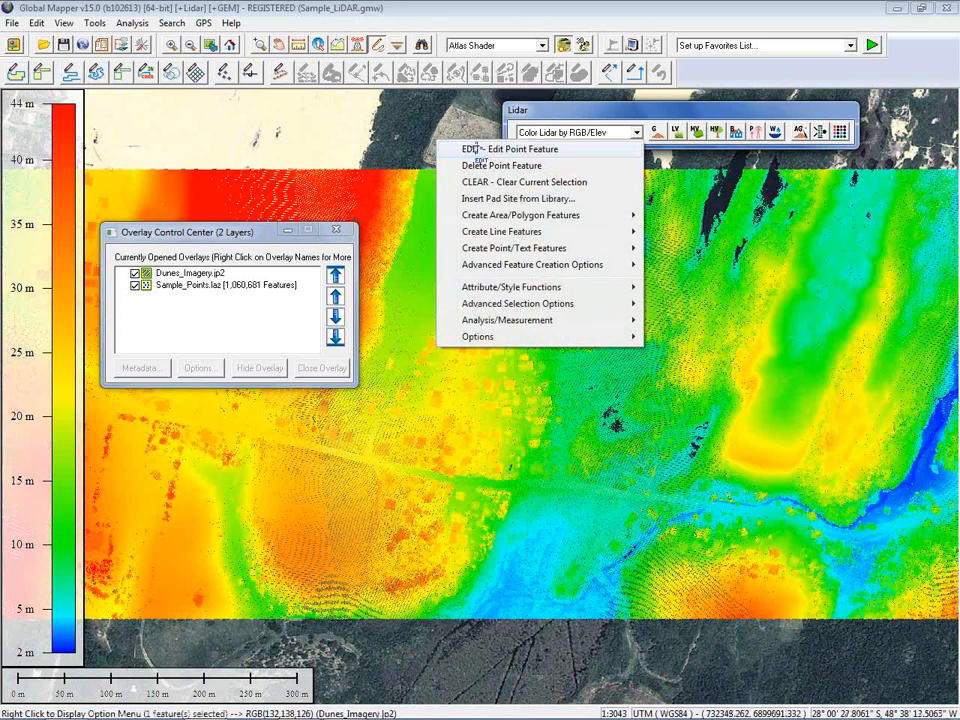
pyautogui.click(470, 149)
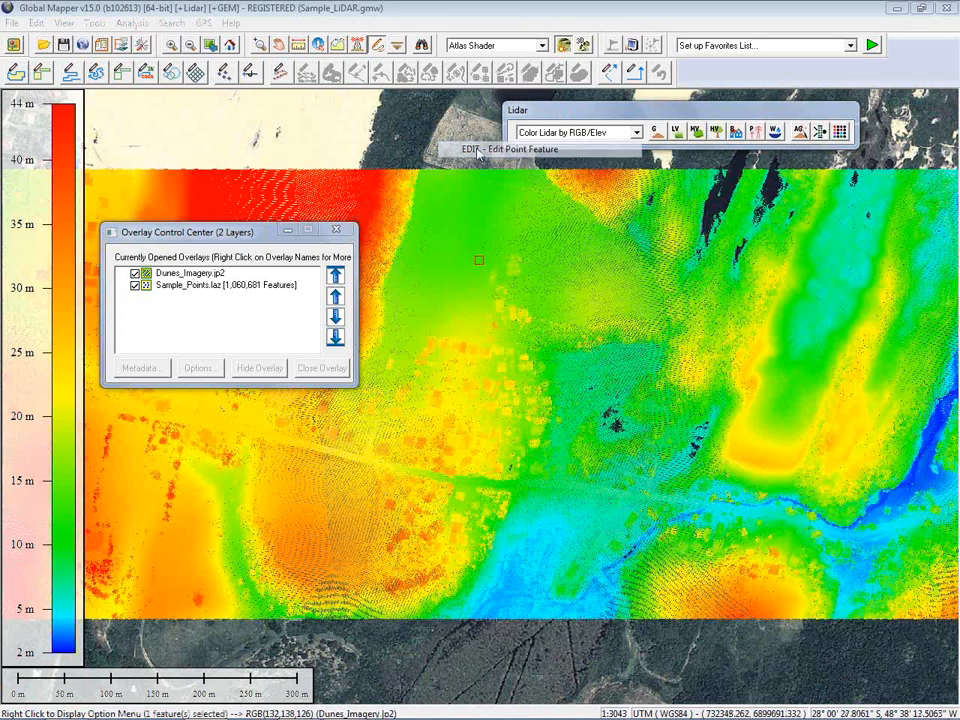
pyautogui.moveTo(498, 287); pyautogui.dragTo(674, 233)
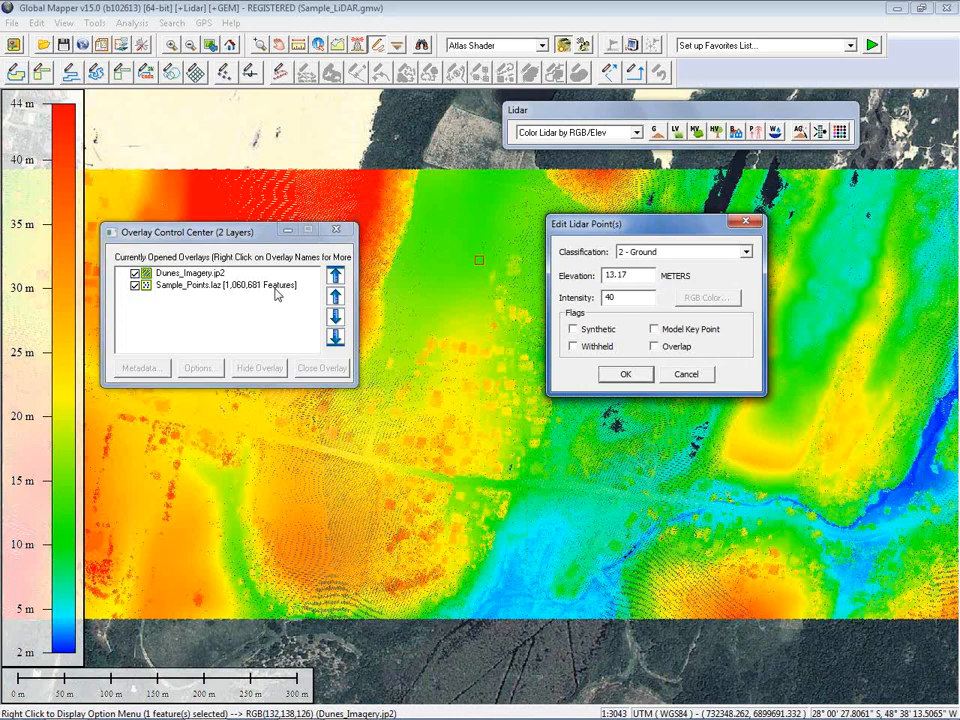
pyautogui.click(688, 376)
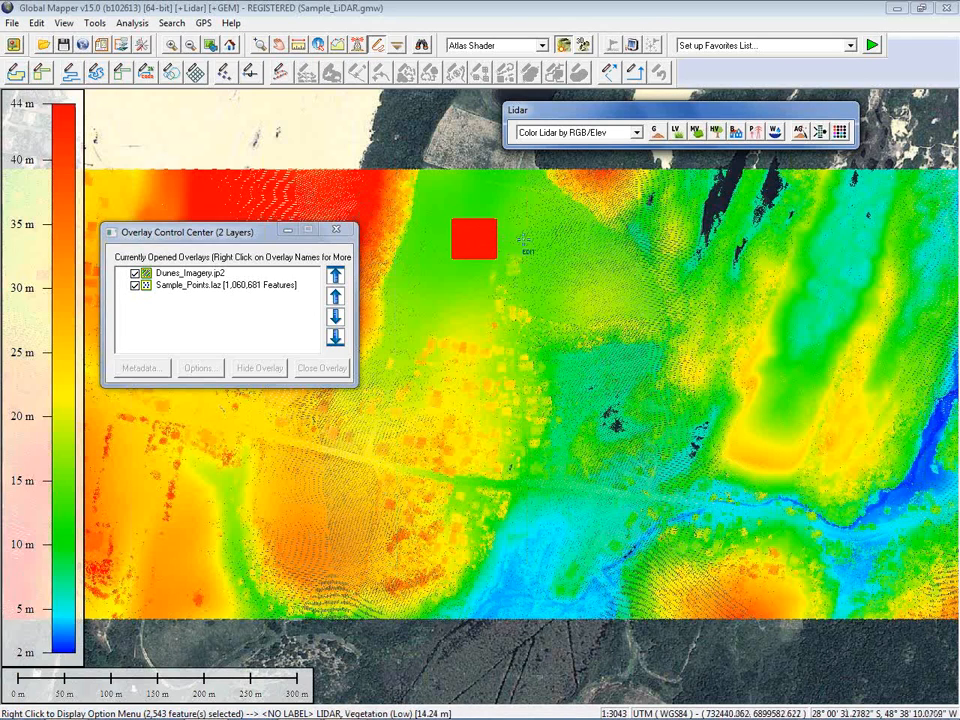
# Select a rectangular block of points in the green area, review the editing options for the whole selection, and cancel the edit.
pyautogui.rightClick(526, 234)
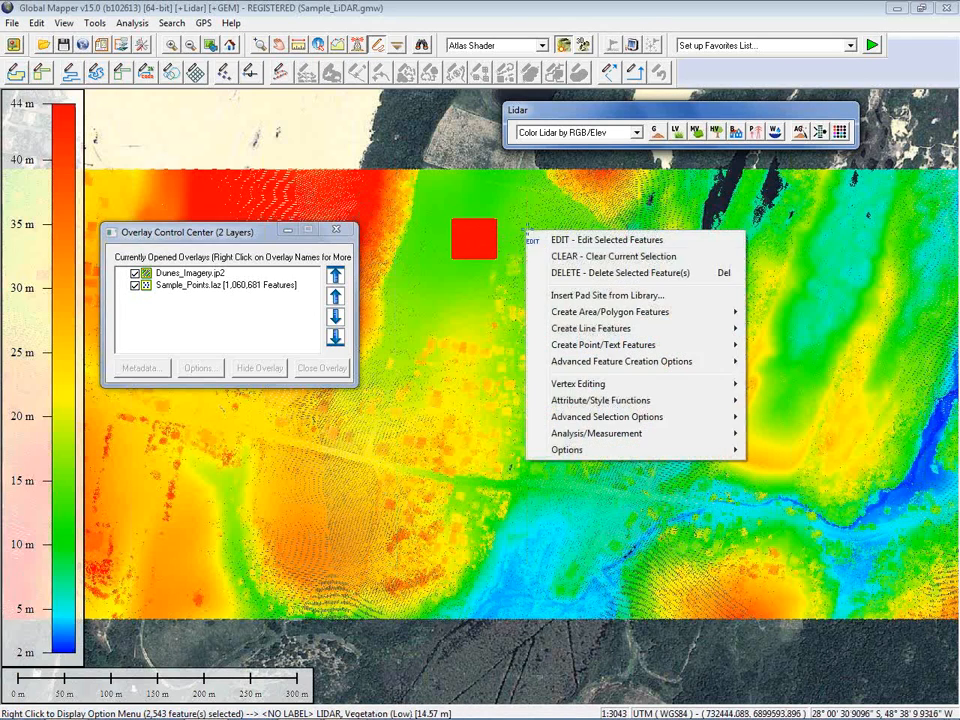
pyautogui.click(548, 240)
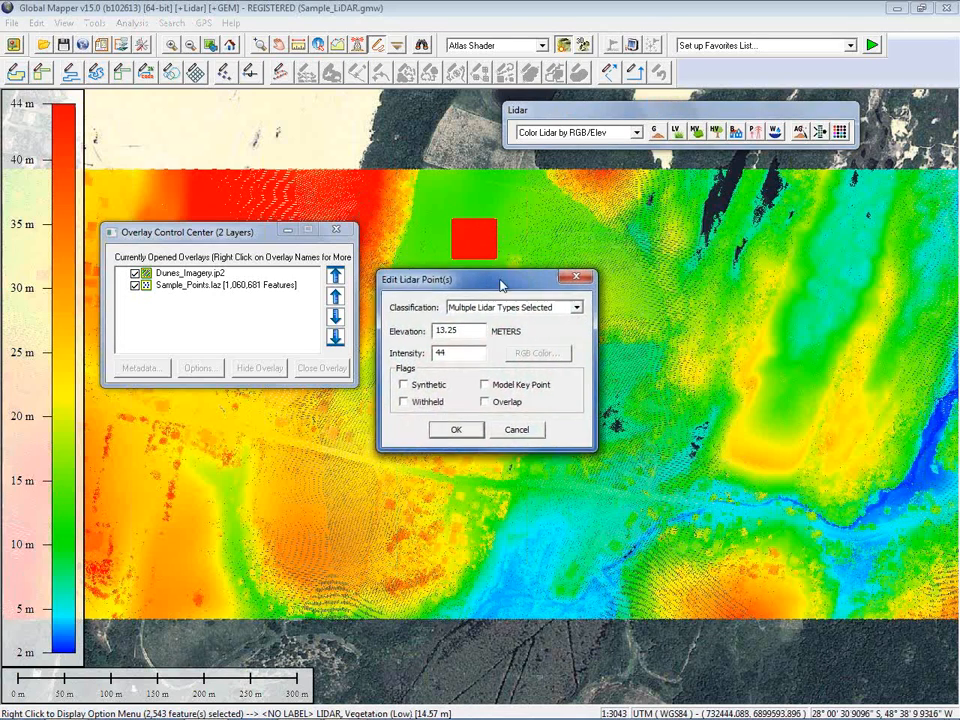
pyautogui.moveTo(499, 281); pyautogui.dragTo(655, 278)
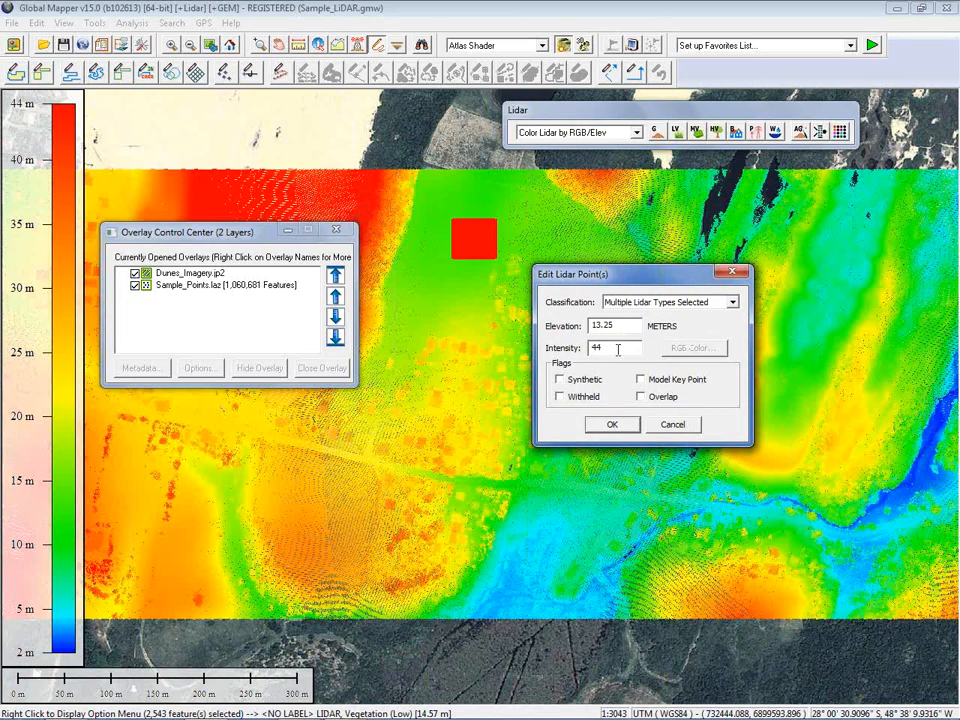
pyautogui.click(671, 430)
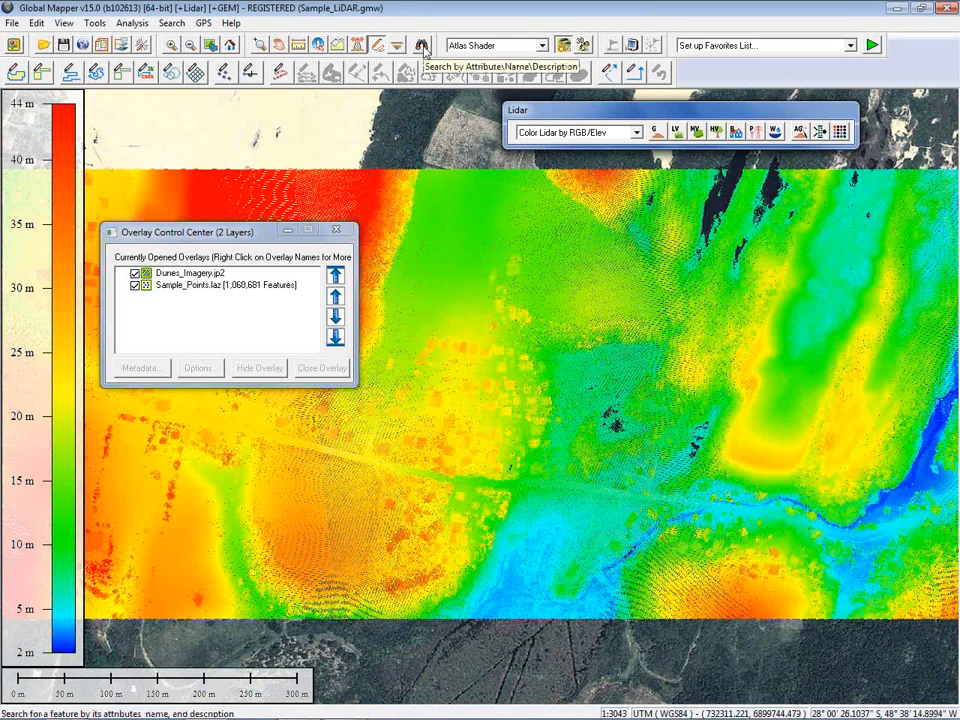
# Open the attribute search for the lidar points, fit its window on screen, and set the compare value type to Number.
pyautogui.click(423, 48)
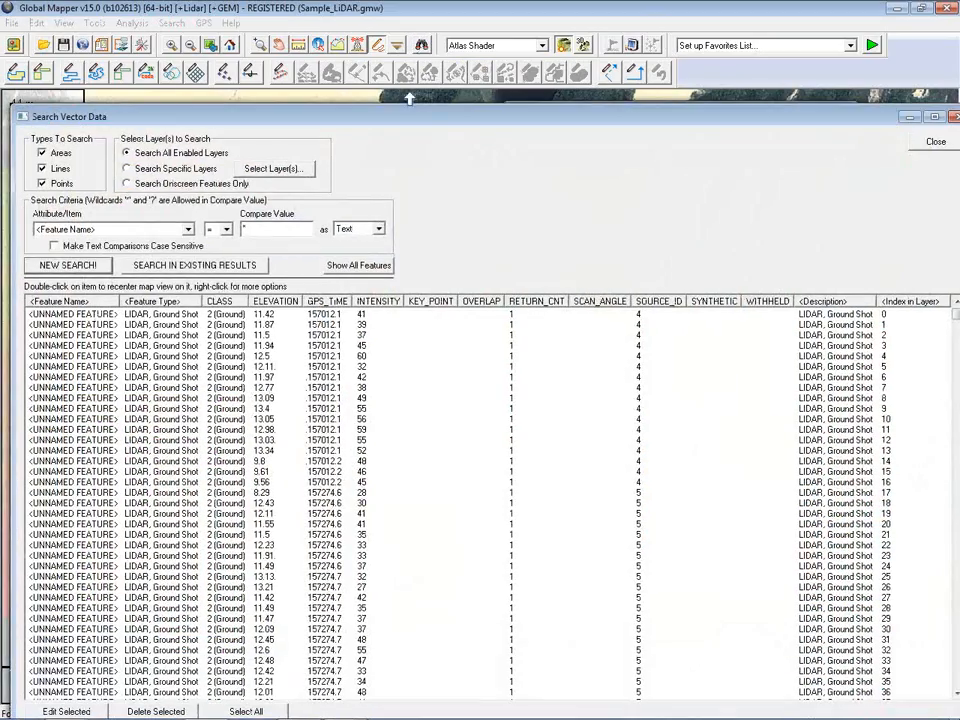
pyautogui.moveTo(423, 121); pyautogui.dragTo(378, 68)
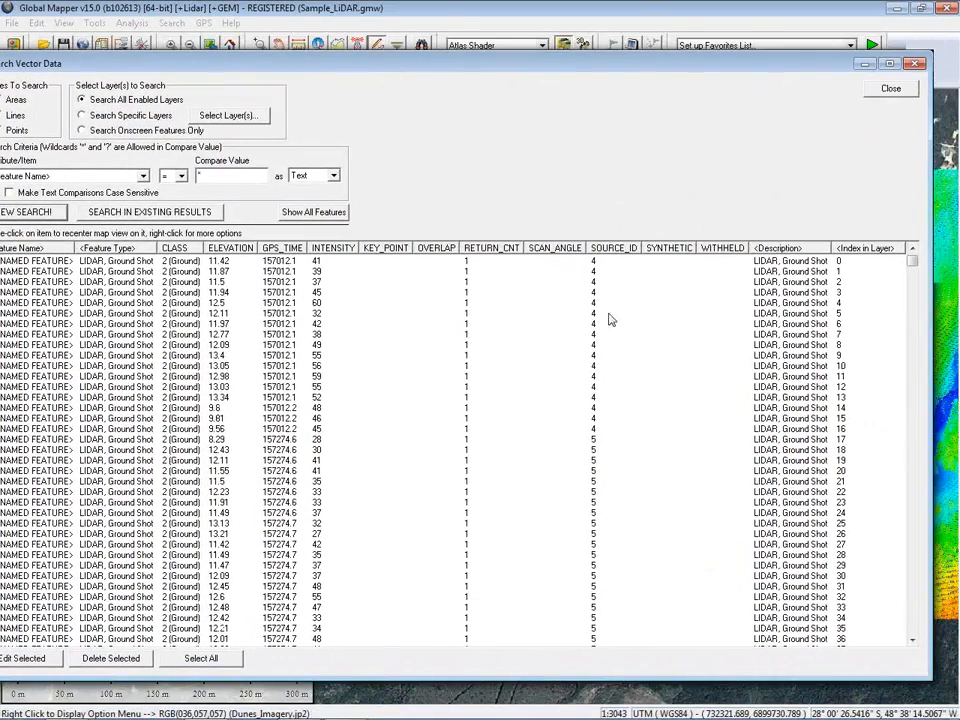
pyautogui.moveTo(929, 444); pyautogui.dragTo(770, 430)
pyautogui.moveTo(340, 58); pyautogui.dragTo(485, 39)
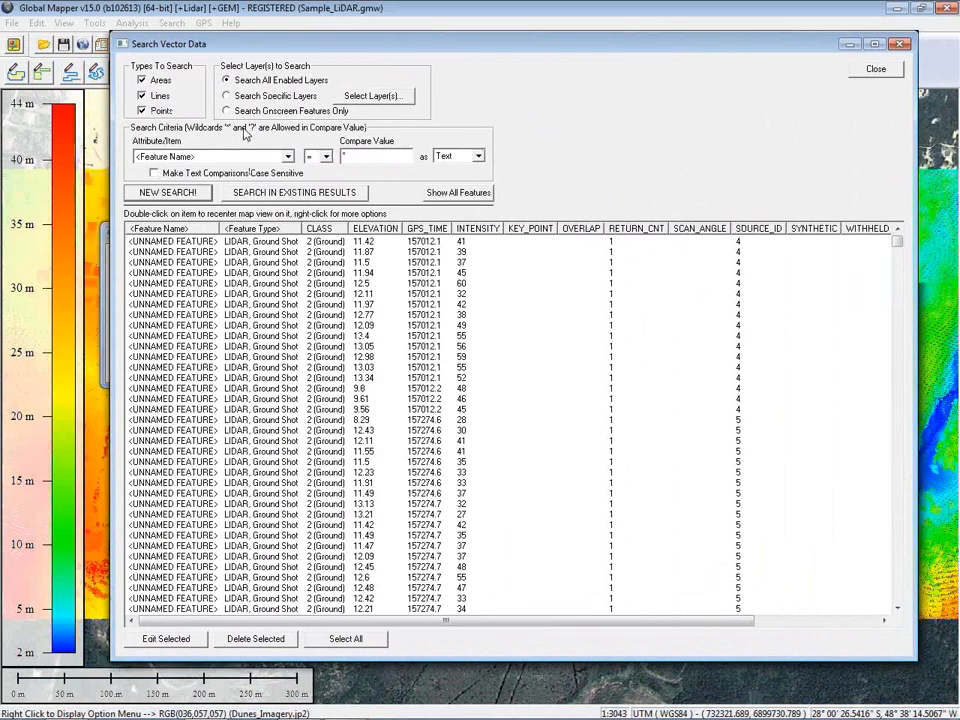
pyautogui.click(458, 156)
pyautogui.click(452, 177)
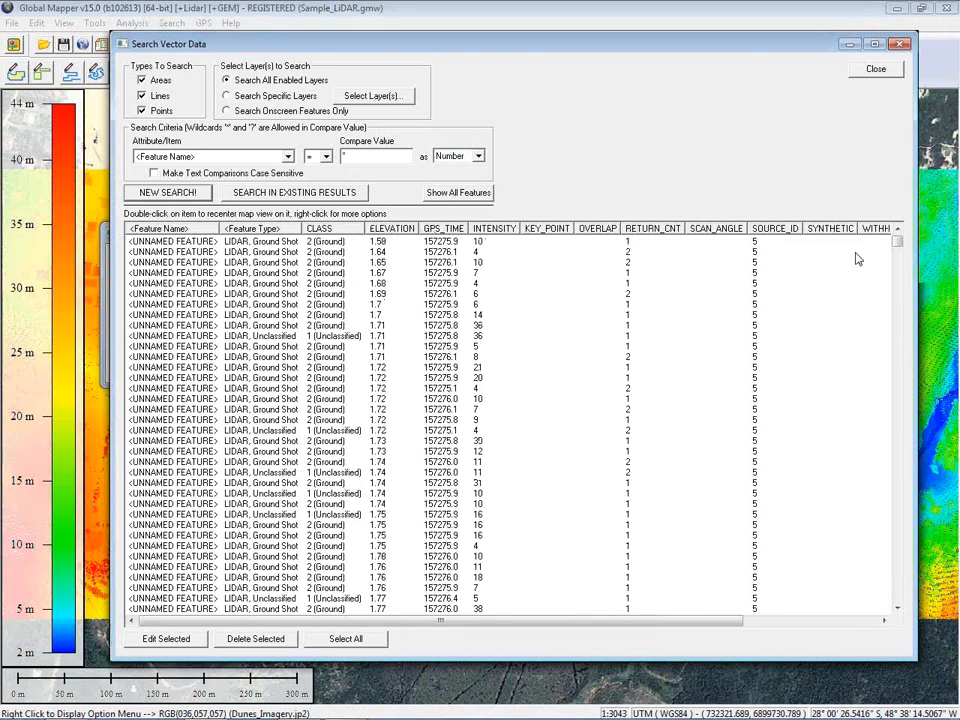
# Browse the point list sorted by elevation and select a block of 17 consecutive points at elevation 9.03.
pyautogui.click(897, 248)
pyautogui.moveTo(897, 248); pyautogui.dragTo(897, 298)
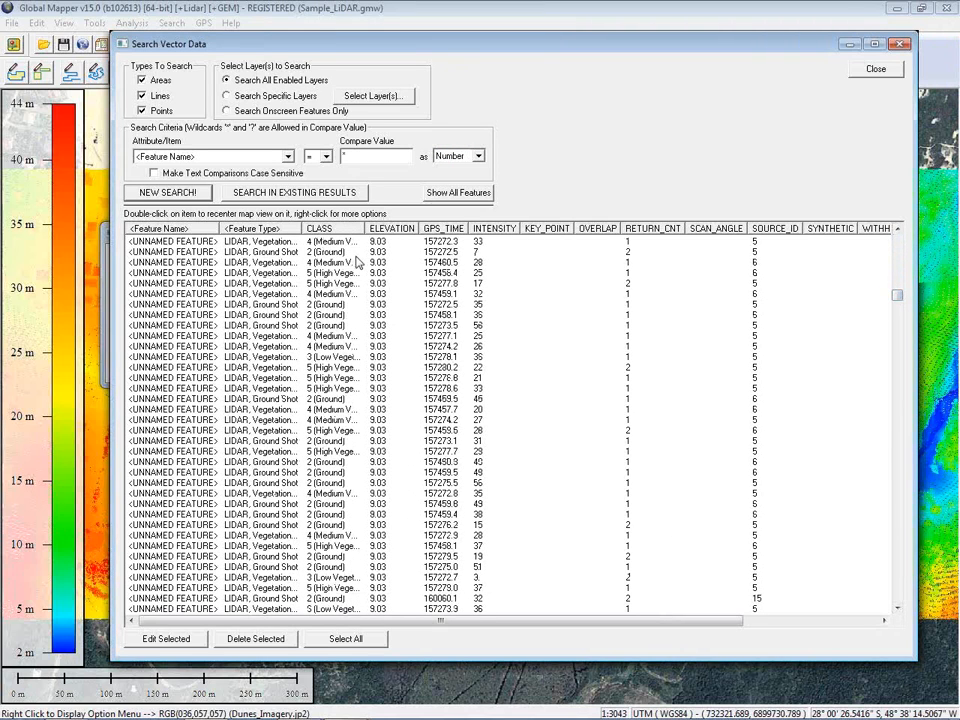
pyautogui.click(375, 263)
pyautogui.keyDown('shift'); pyautogui.click(426, 431); pyautogui.keyUp('shift')
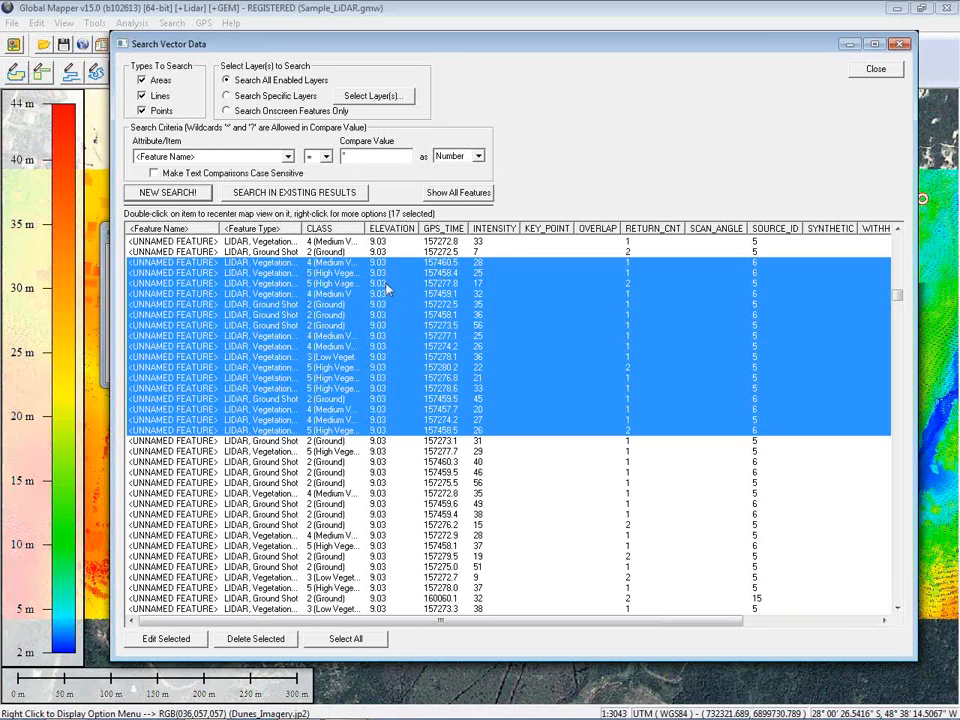
# Set the search attribute to ELEVATION, review the comparison operators keeping =, and close the attribute search.
pyautogui.click(168, 161)
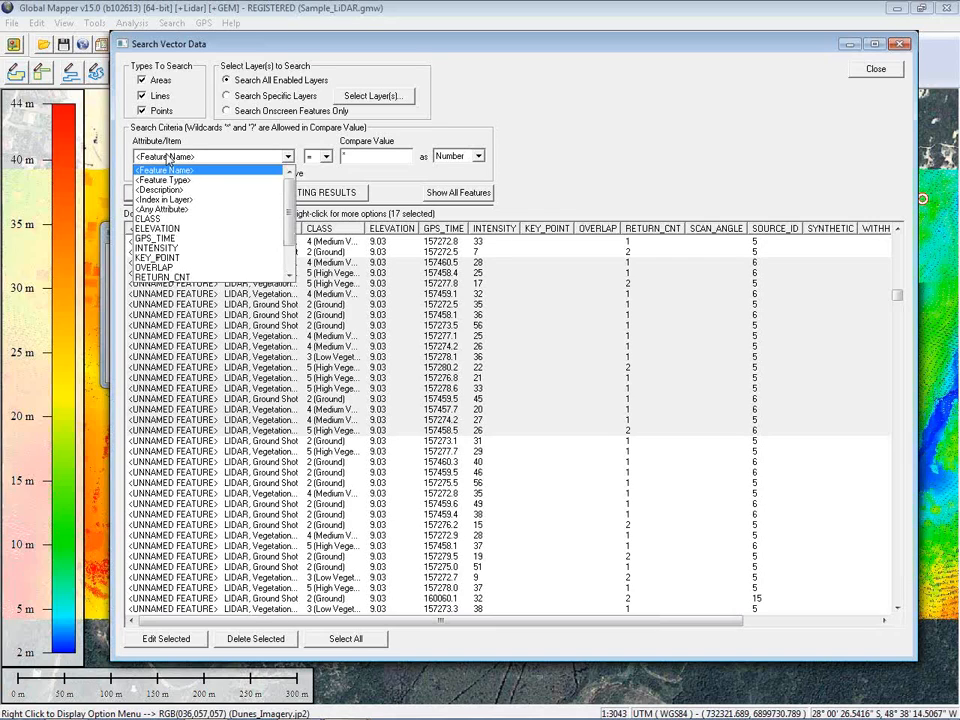
pyautogui.click(178, 233)
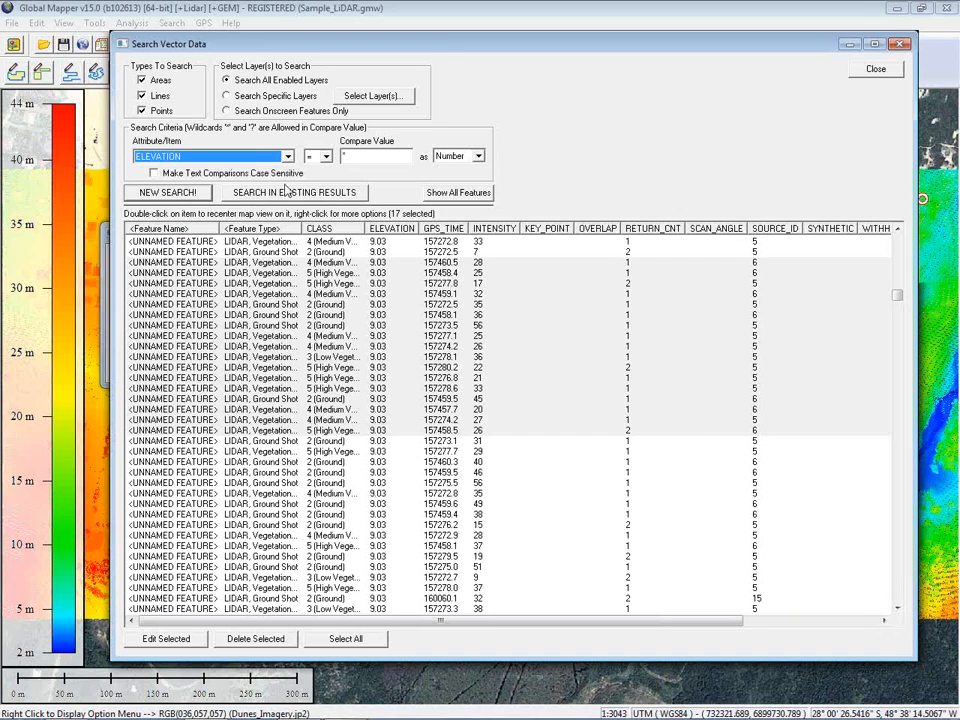
pyautogui.click(328, 157)
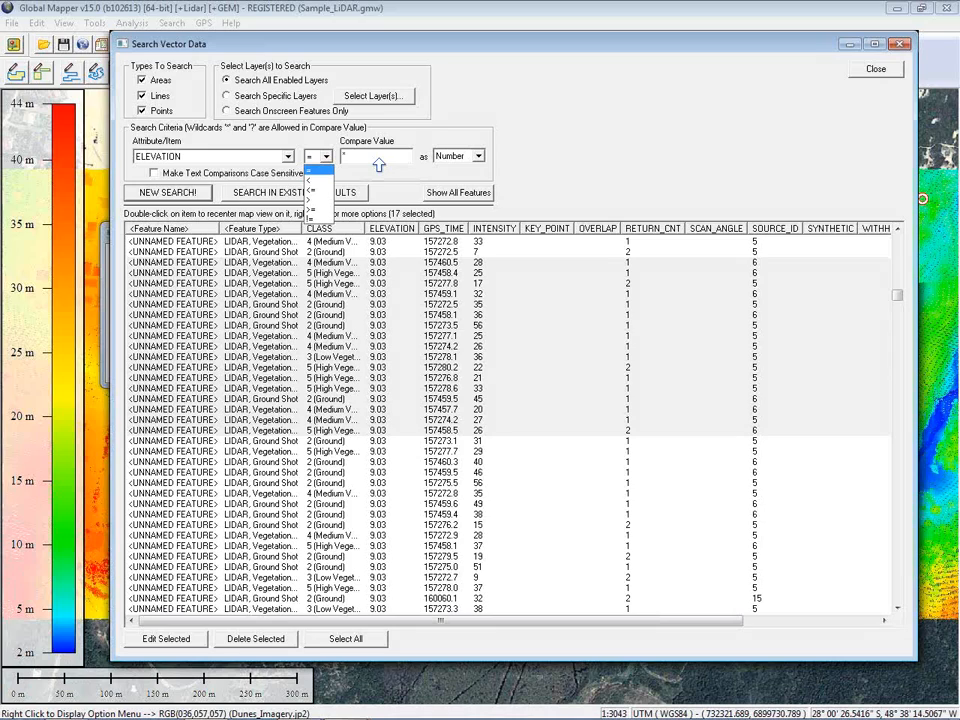
pyautogui.click(310, 170)
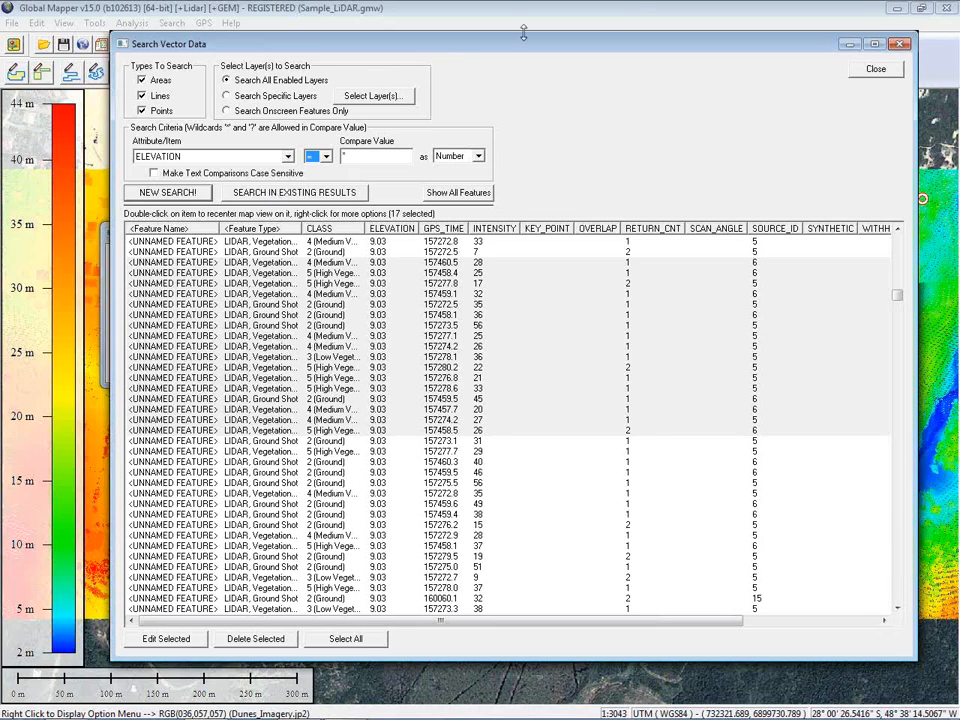
pyautogui.click(888, 78)
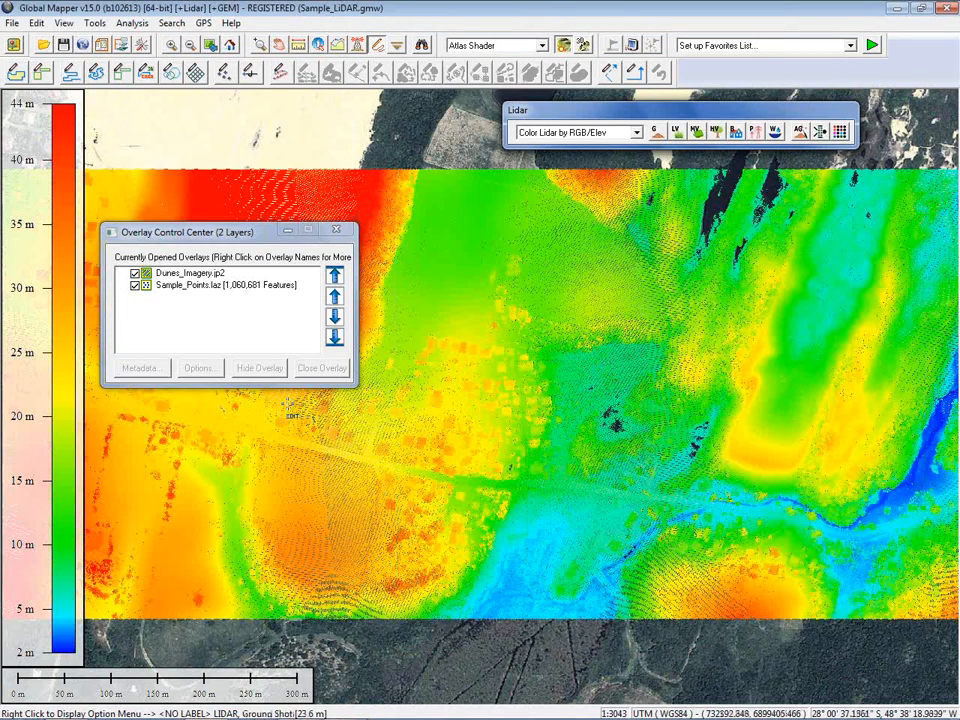
# Filter the lidar display to show only points classified as Ground, with every other classification disabled.
pyautogui.click(818, 133)
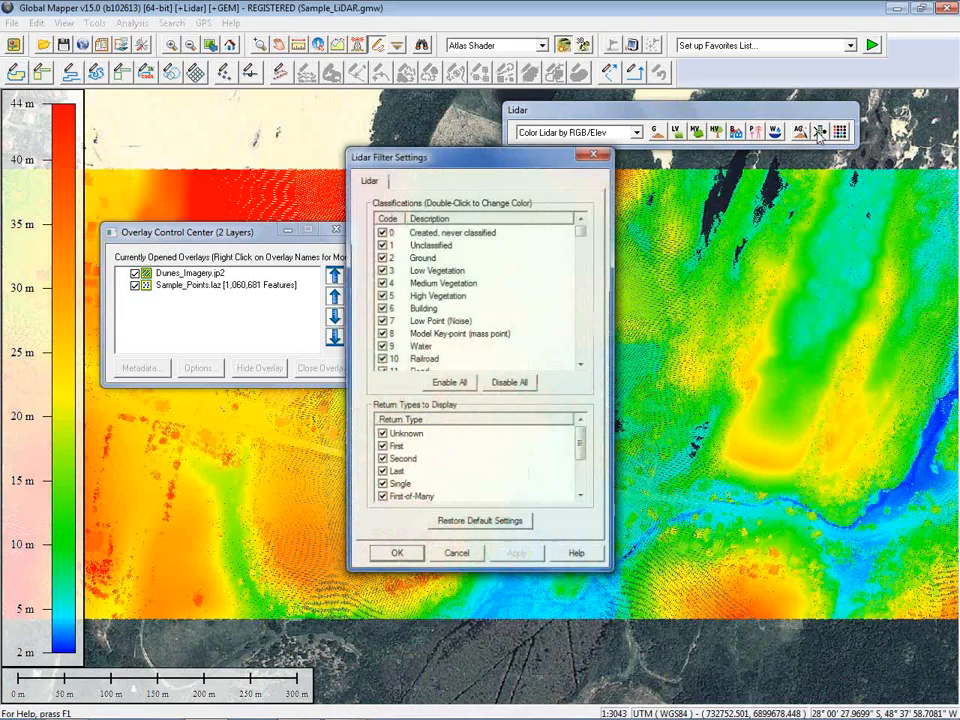
pyautogui.moveTo(505, 158); pyautogui.dragTo(373, 131)
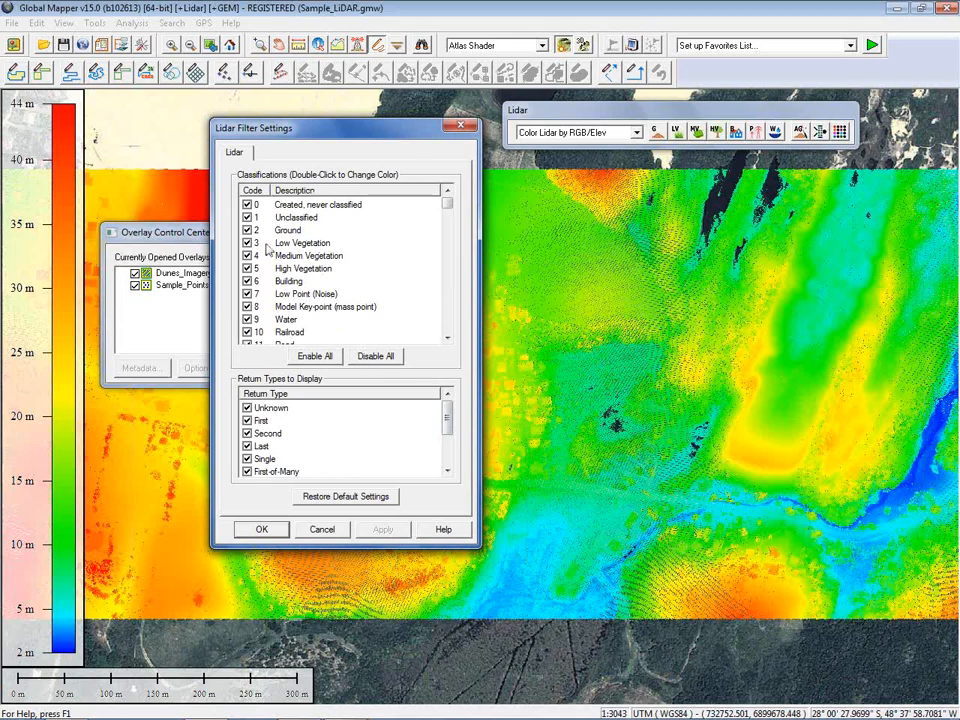
pyautogui.click(362, 358)
pyautogui.click(247, 230)
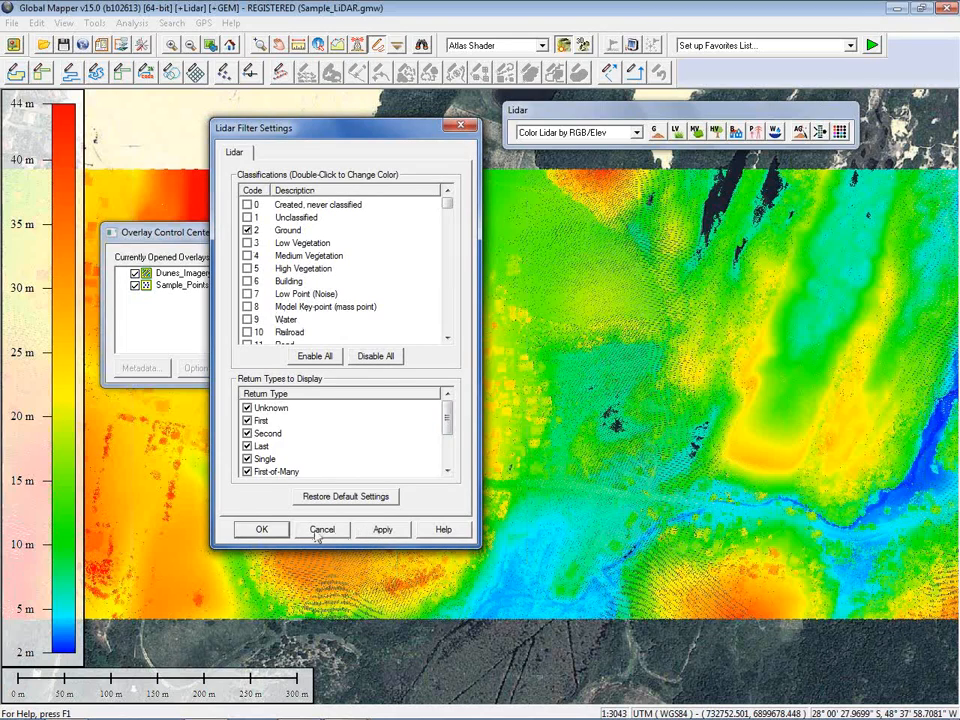
pyautogui.click(262, 530)
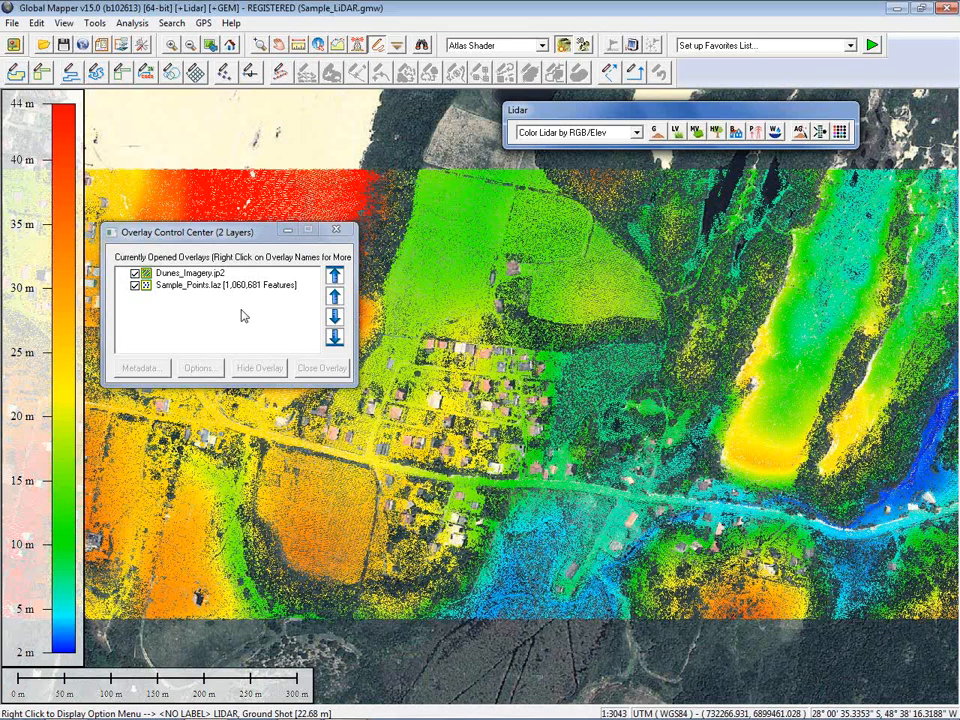
# Try a minimum valid elevation of 30 meters in the options of the Sample_Points.laz layer and cancel the change.
pyautogui.click(194, 288)
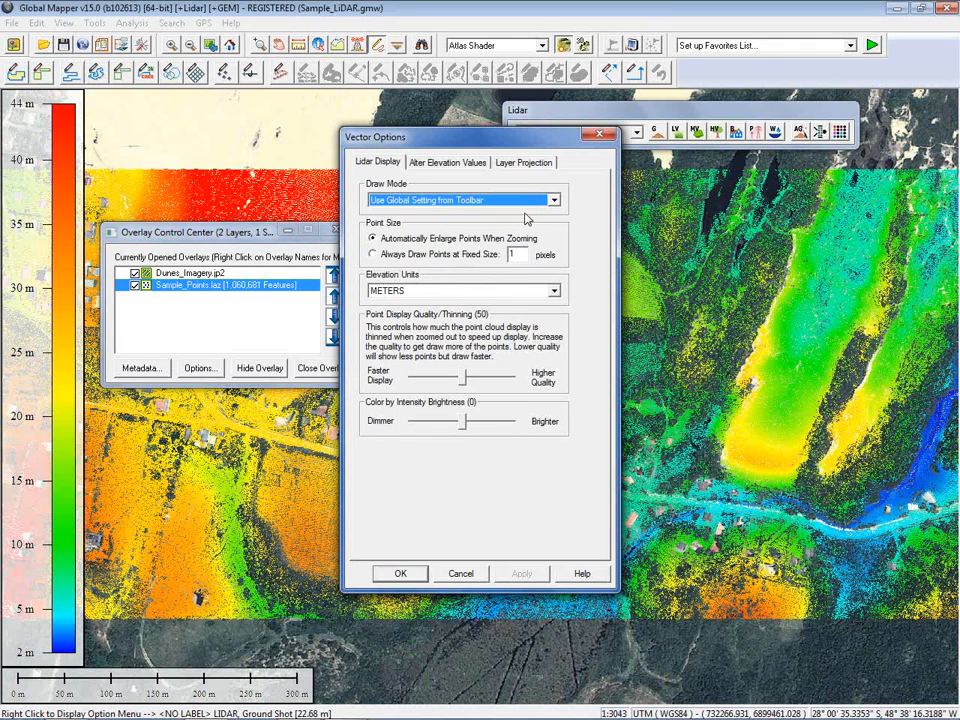
pyautogui.click(465, 165)
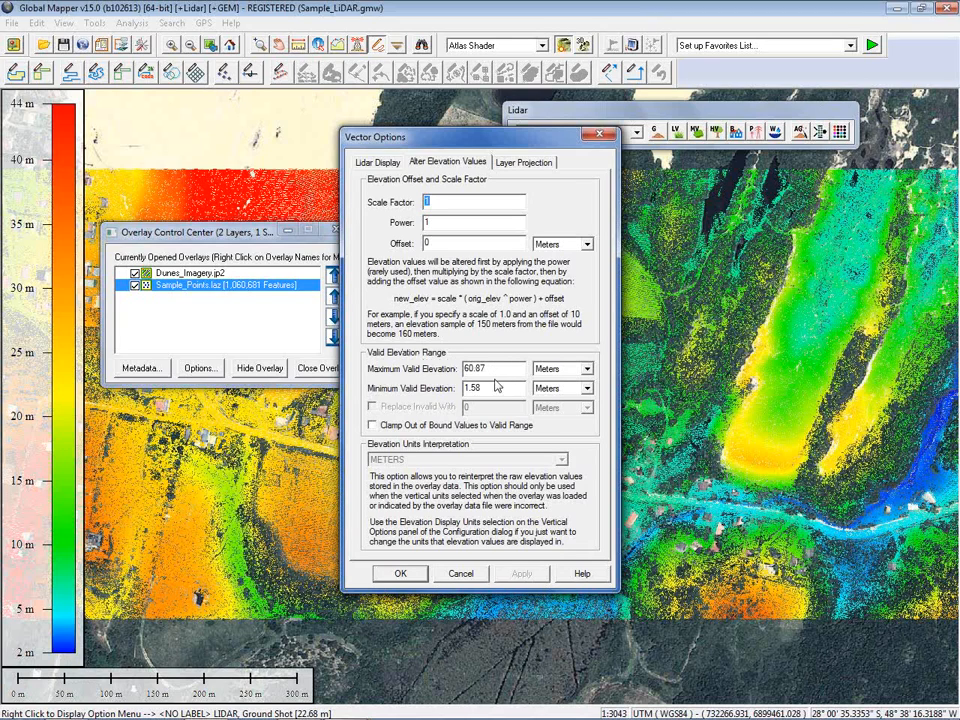
pyautogui.doubleClick(481, 386)
pyautogui.write('30')
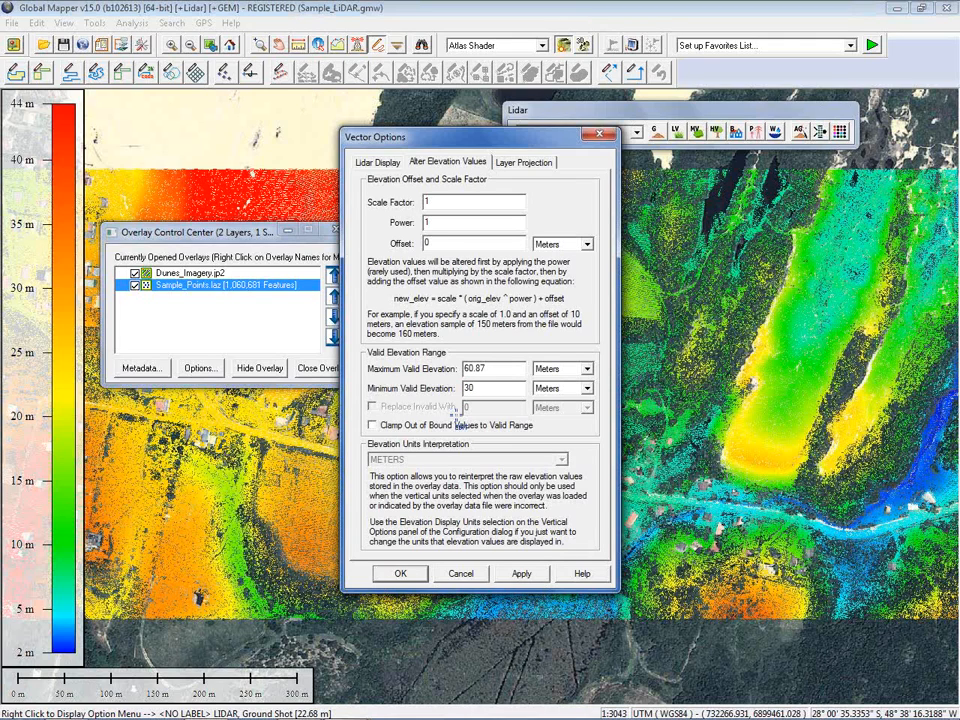
pyautogui.click(462, 574)
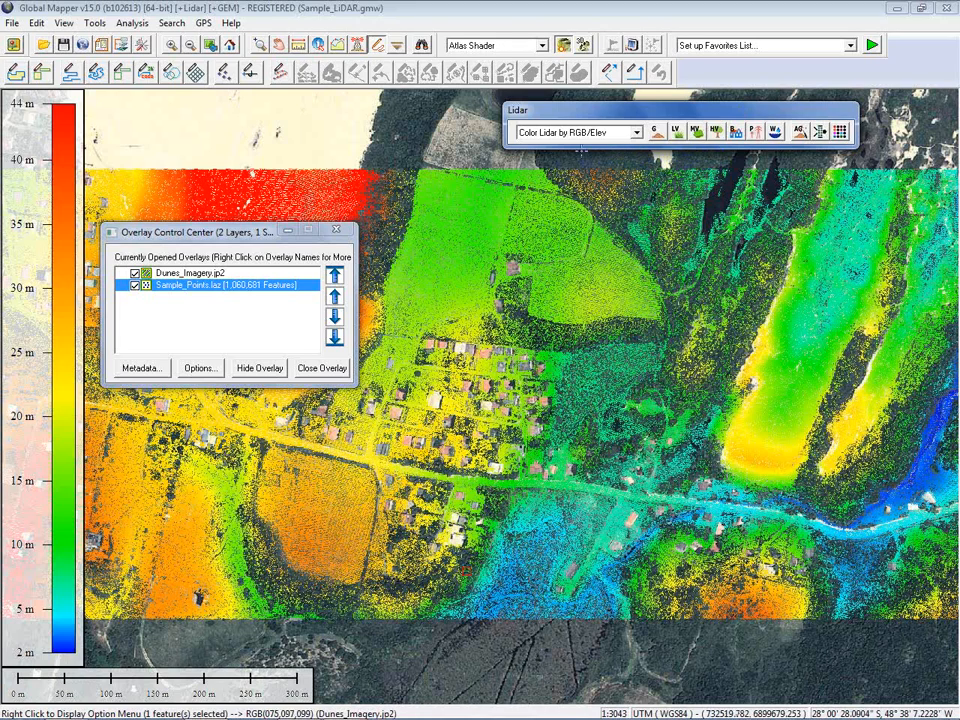
# Review the available lidar coloring modes, keeping RGB/Elev, and enable all point classifications in the lidar filter.
pyautogui.click(636, 133)
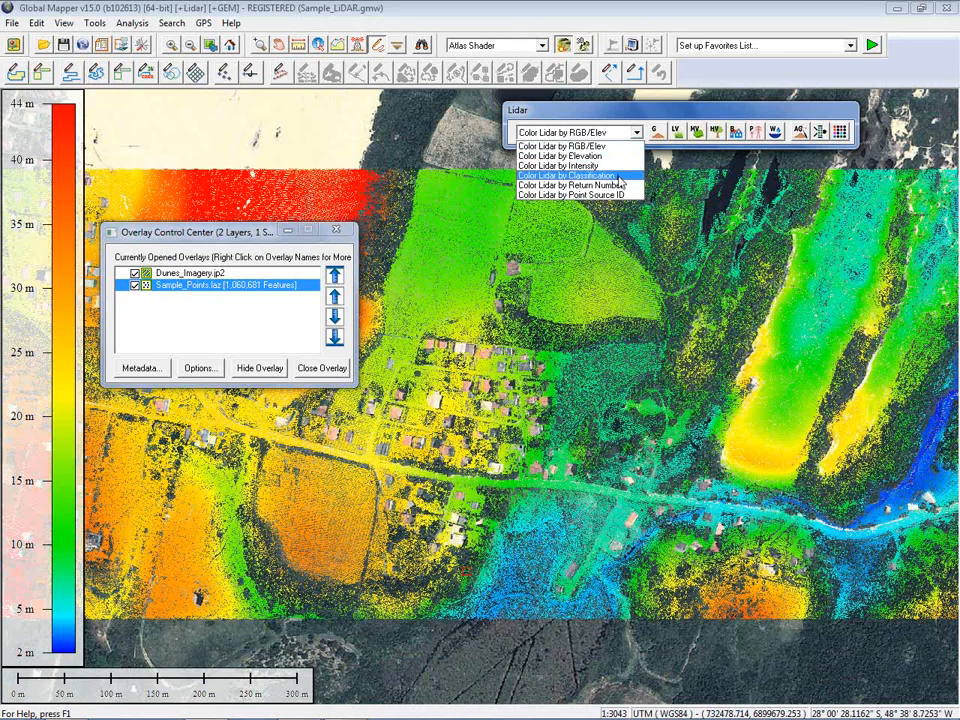
pyautogui.click(657, 106)
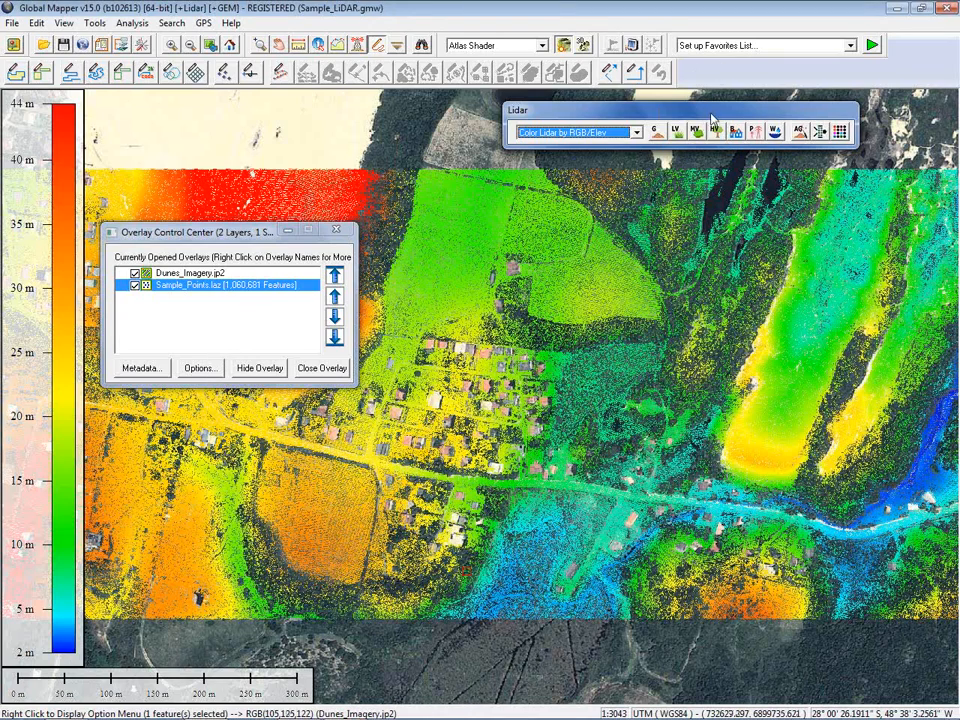
pyautogui.click(820, 133)
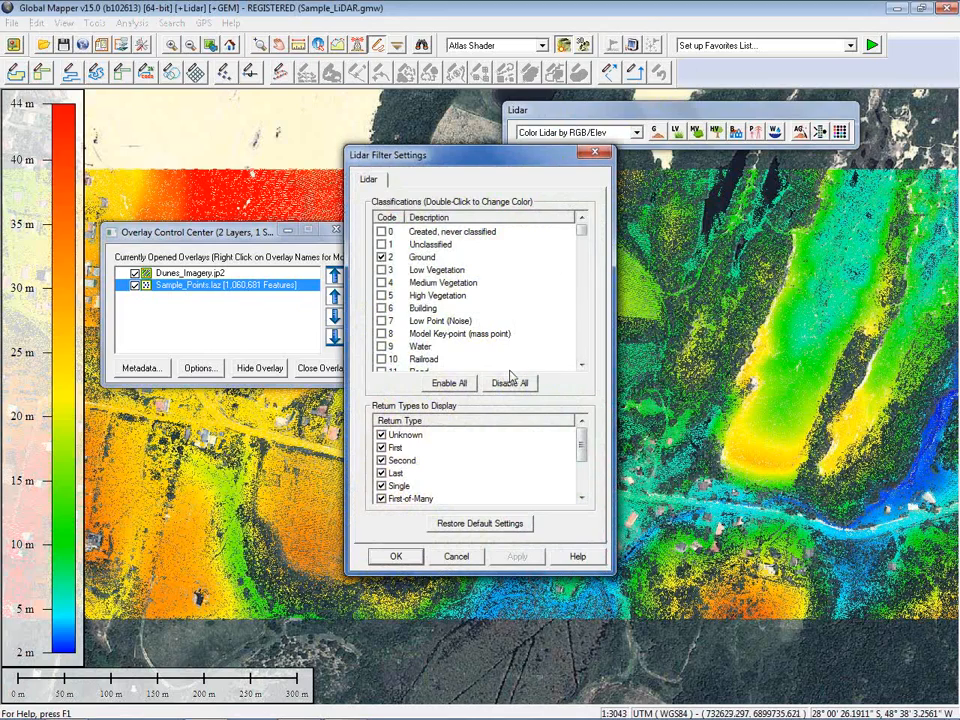
pyautogui.click(458, 383)
pyautogui.click(397, 557)
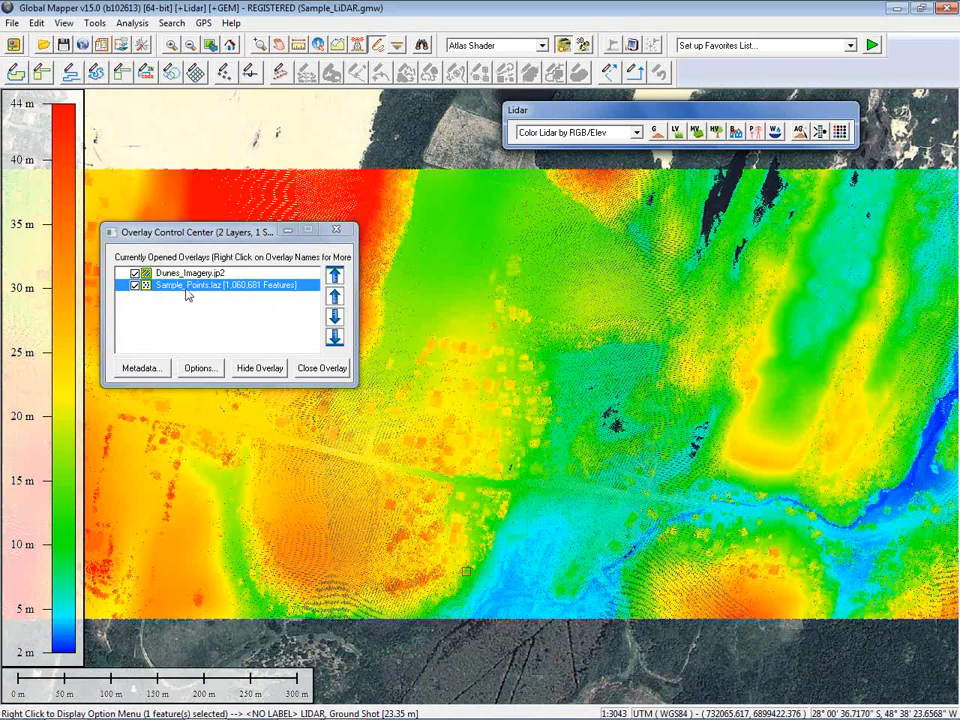
# Examine the metadata of Sample_Points.laz and its statistics on returns and classification codes, then close the metadata.
pyautogui.click(142, 369)
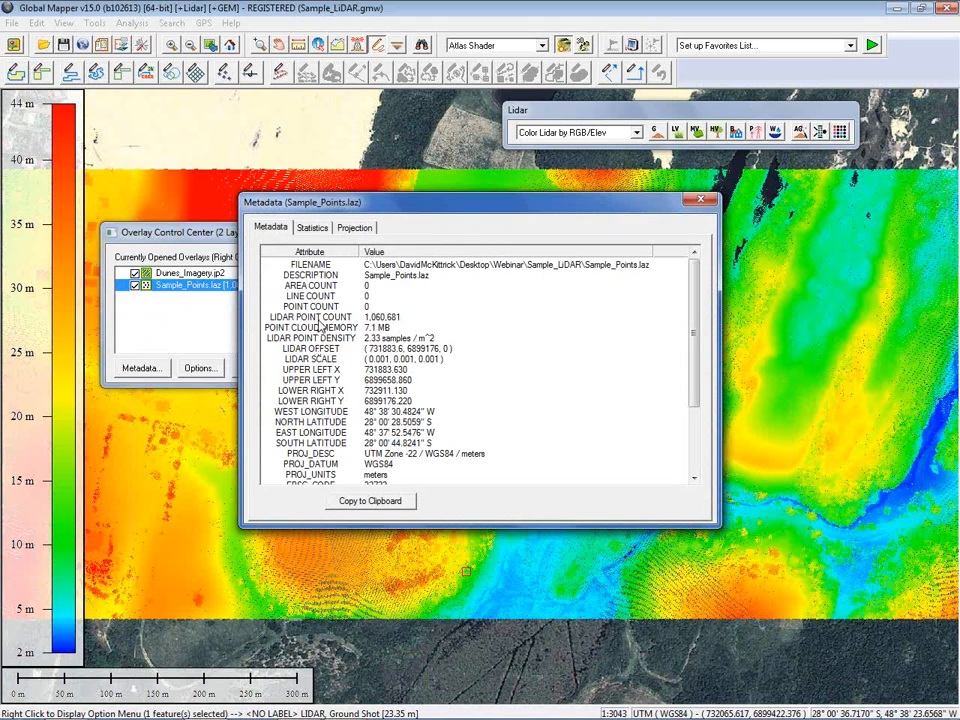
pyautogui.click(314, 229)
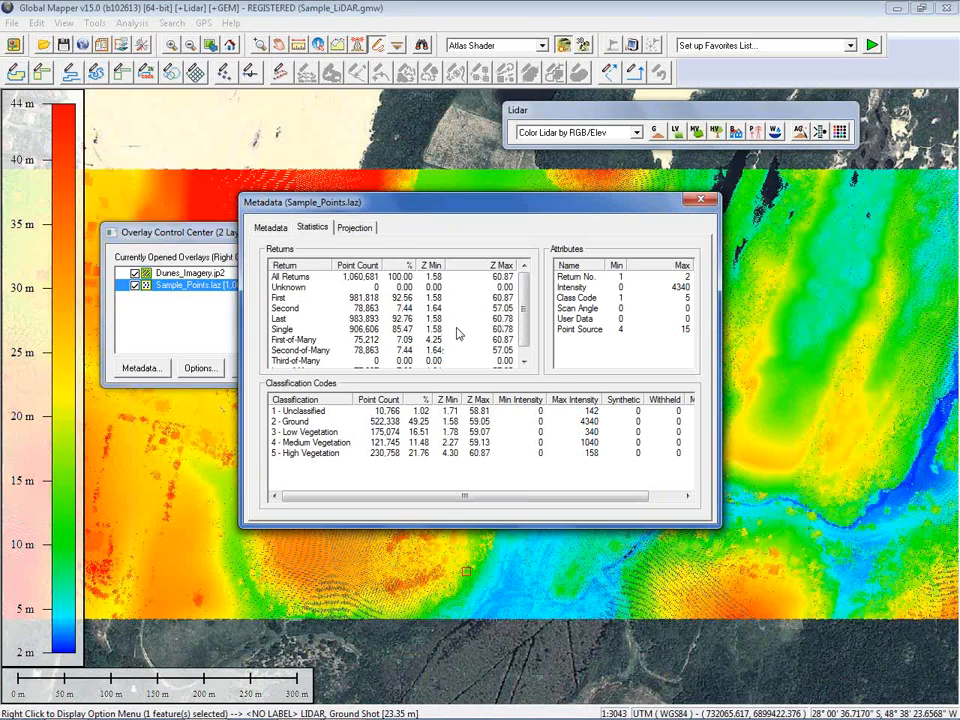
pyautogui.click(302, 411)
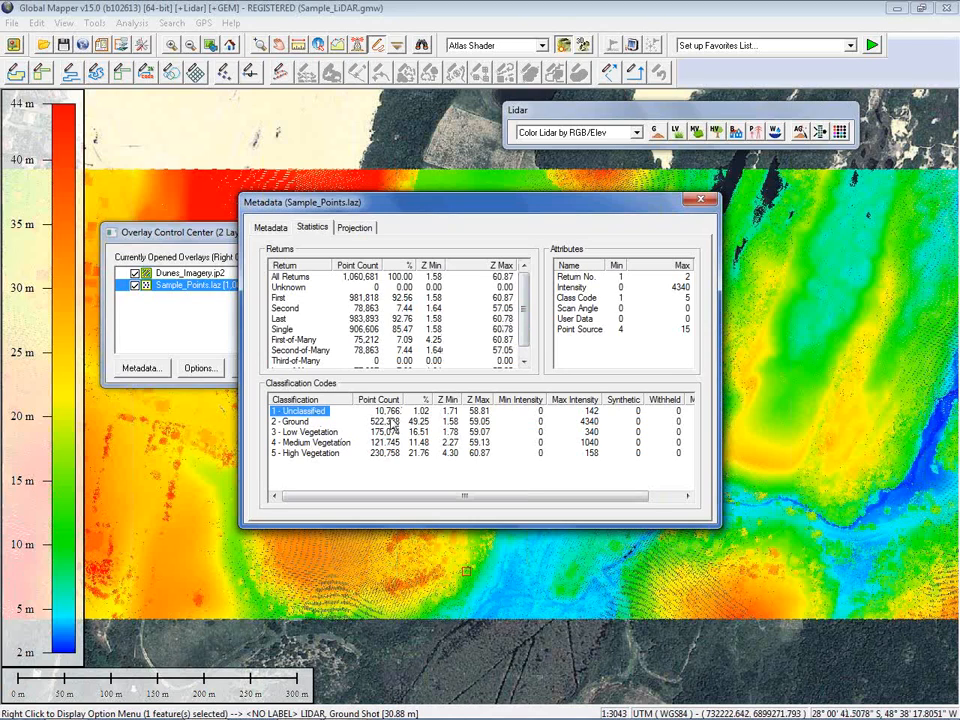
pyautogui.click(700, 200)
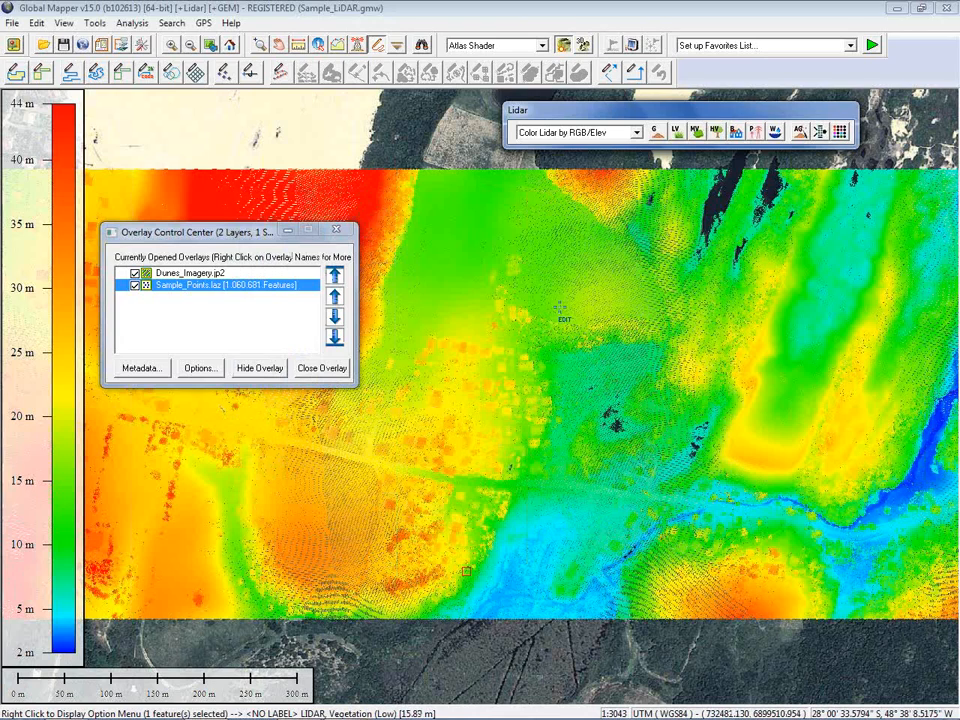
# Run automatic ground point classification on Sample_Points.laz with a 1 meter base bin size and a 1 meter minimum height departure.
pyautogui.click(800, 131)
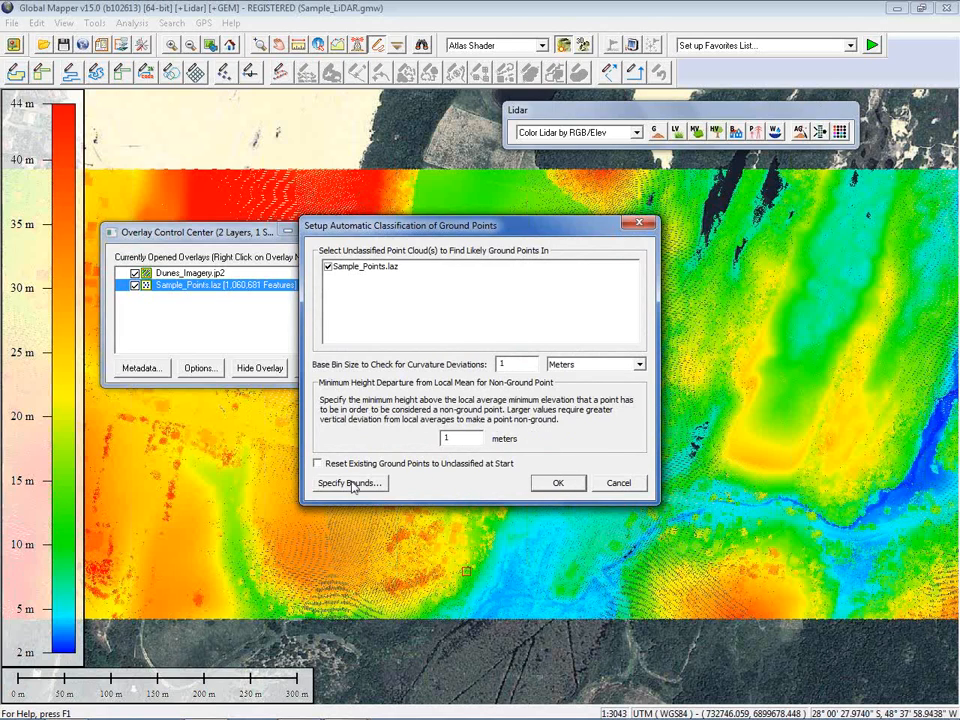
pyautogui.click(555, 483)
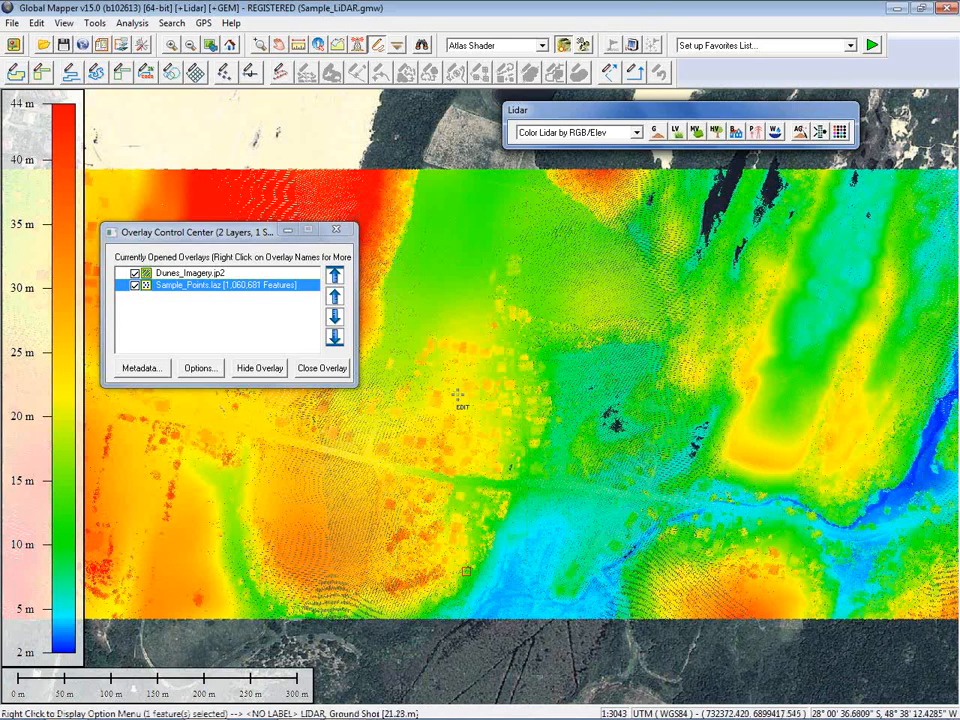
# Apply the imagery's colors to the lidar points, hide the Dunes_Imagery.jp2 layer, and inspect the colored points around the houses.
pyautogui.click(839, 131)
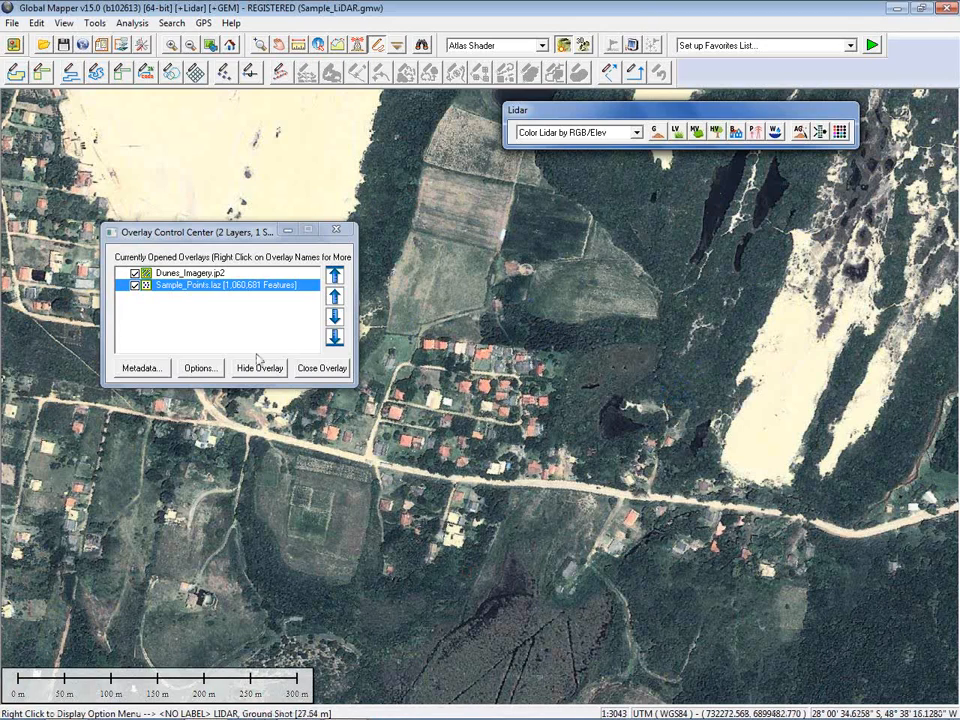
pyautogui.click(135, 273)
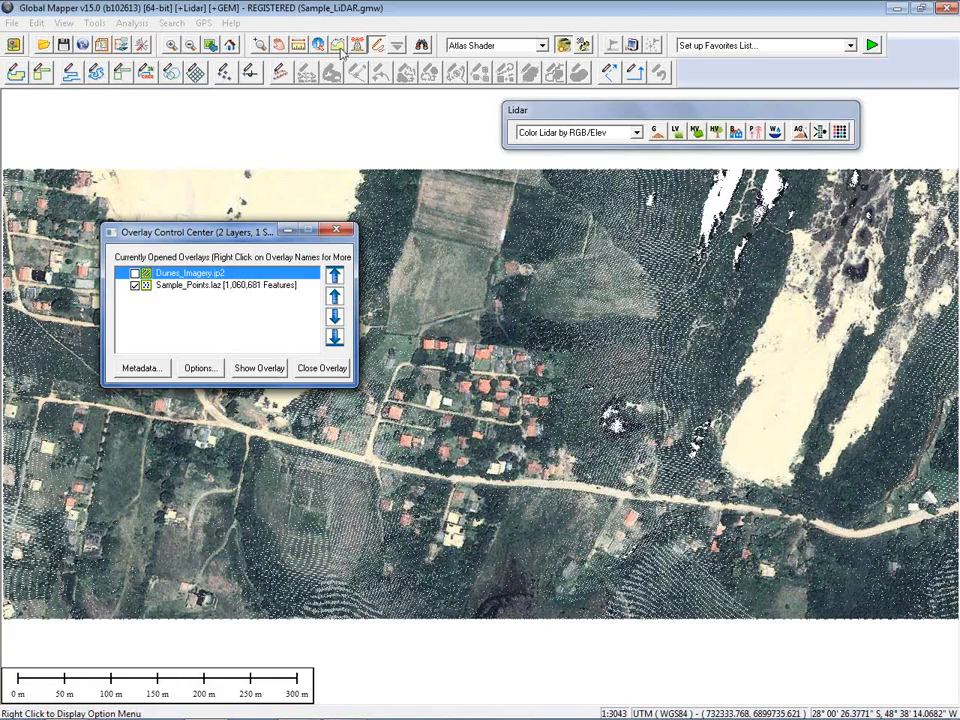
pyautogui.click(261, 46)
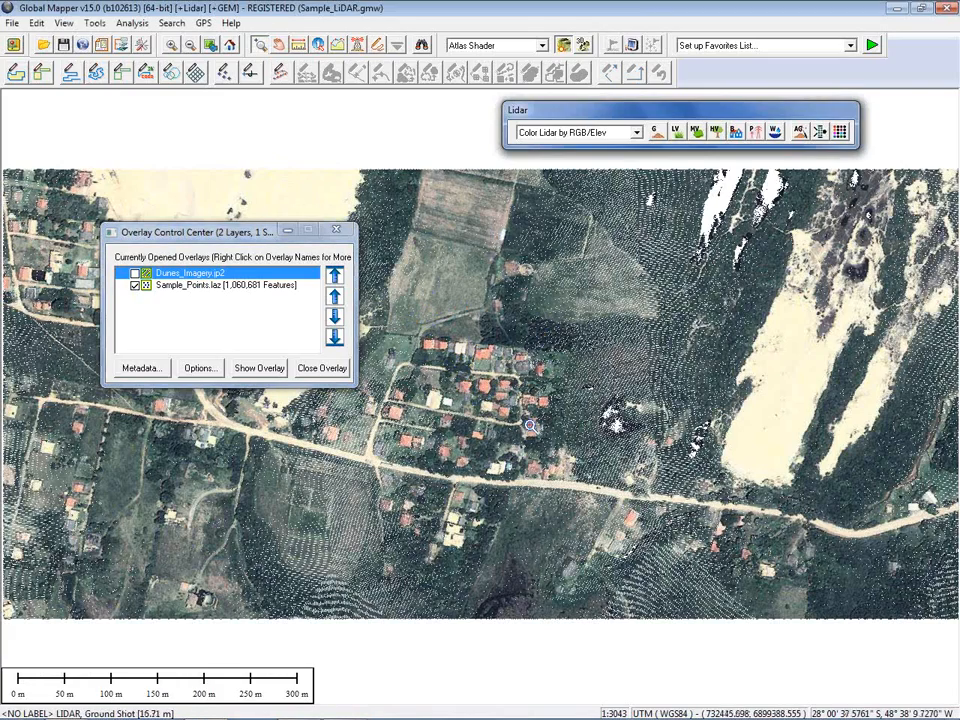
pyautogui.click(555, 455)
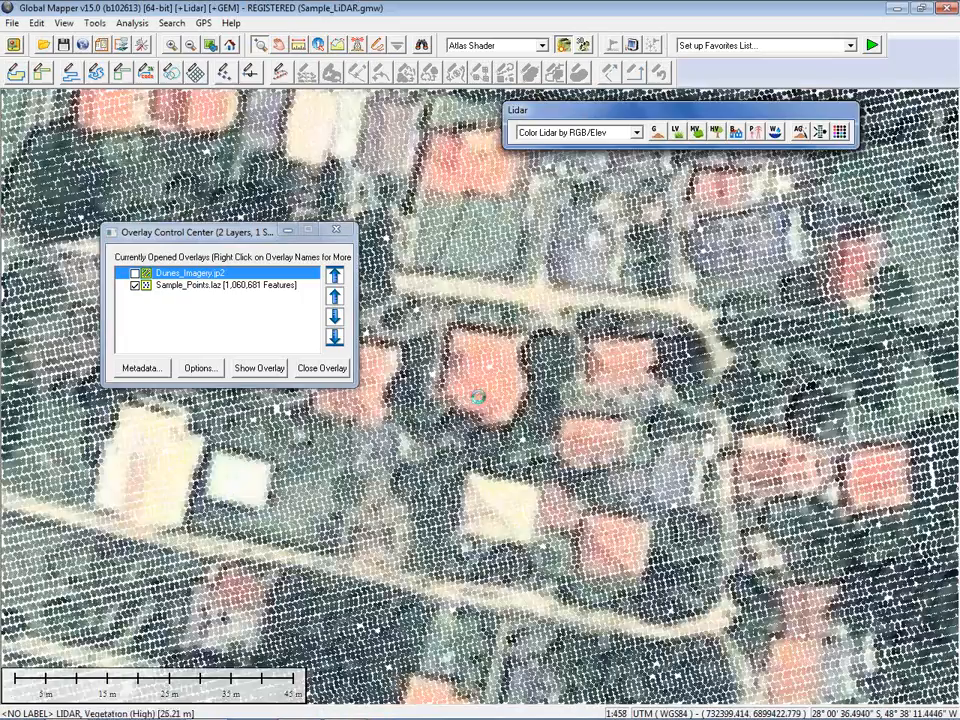
pyautogui.click(478, 397)
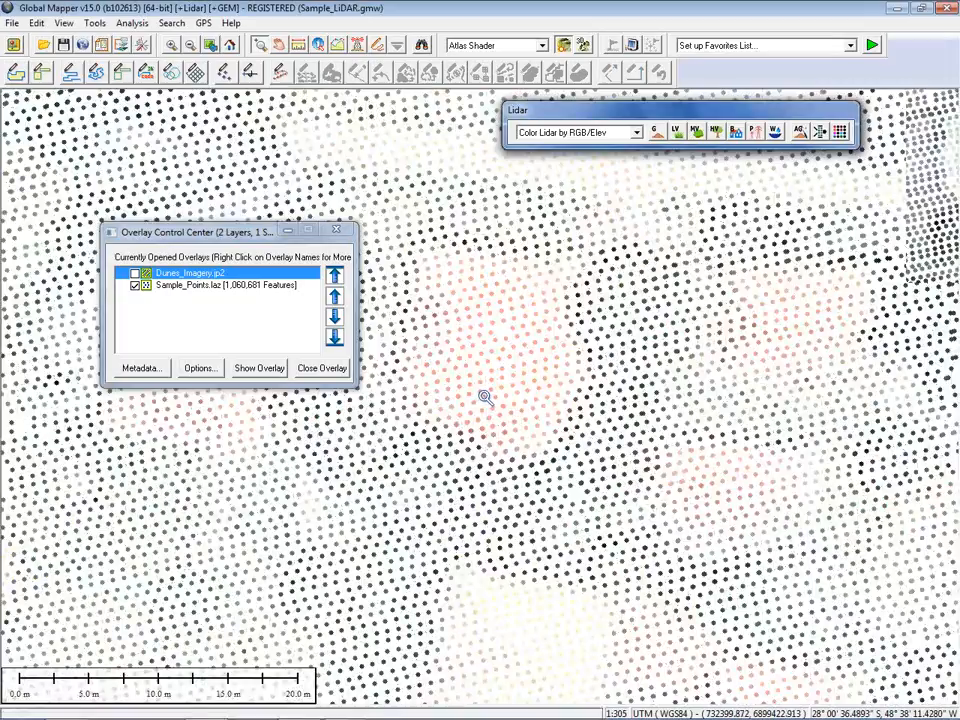
pyautogui.scroll(-3, 485, 397)
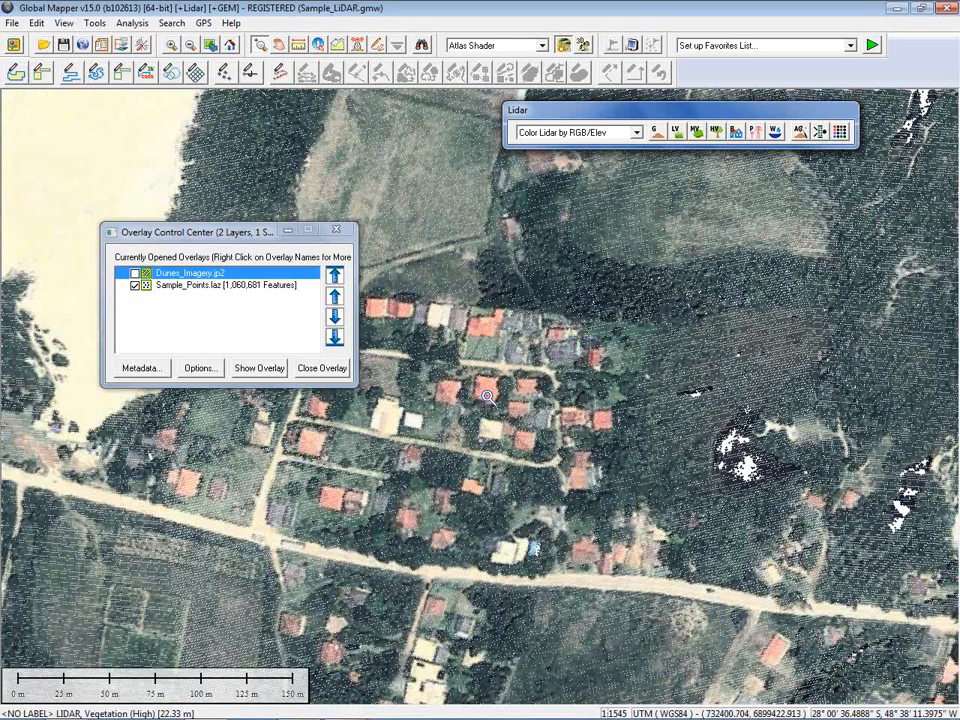
# Show the colored point cloud in the 3D view, examine the village and dunes from several angles, and close the view.
pyautogui.click(585, 45)
pyautogui.moveTo(770, 318); pyautogui.dragTo(600, 300)
pyautogui.scroll(4, 600, 300)
pyautogui.moveTo(440, 380); pyautogui.dragTo(430, 410)
pyautogui.scroll(6, 480, 380)
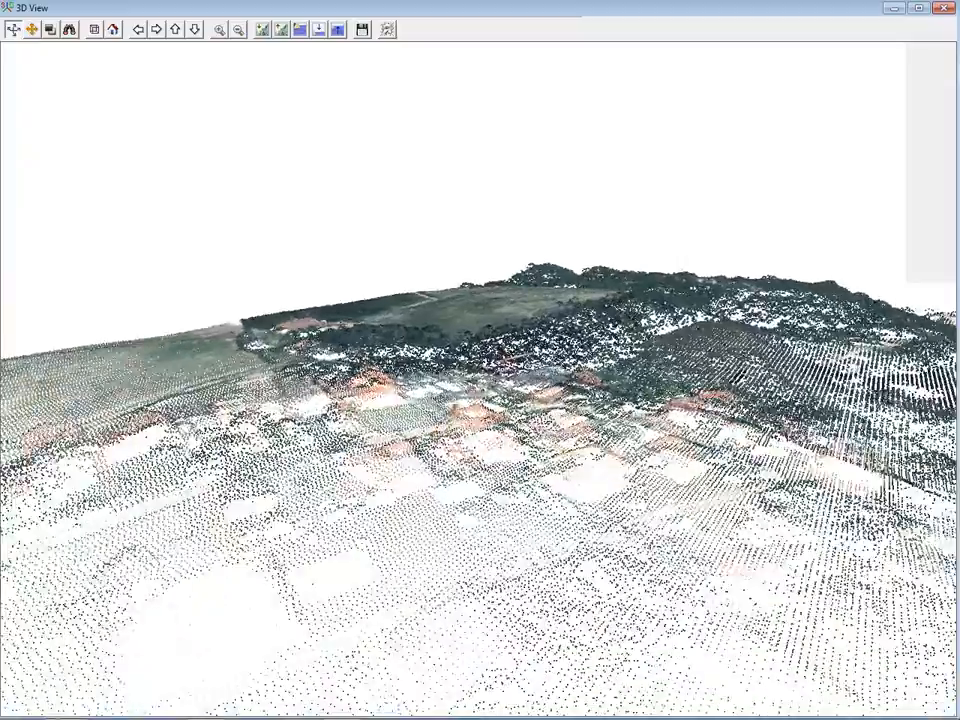
pyautogui.scroll(-6, 480, 380)
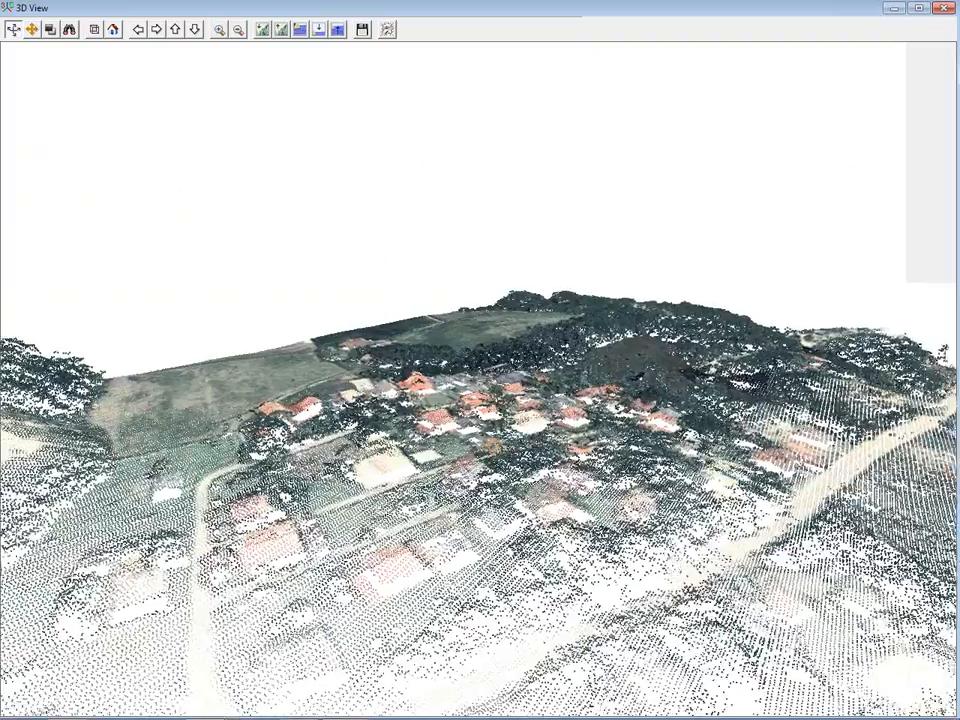
pyautogui.moveTo(480, 380); pyautogui.dragTo(300, 386)
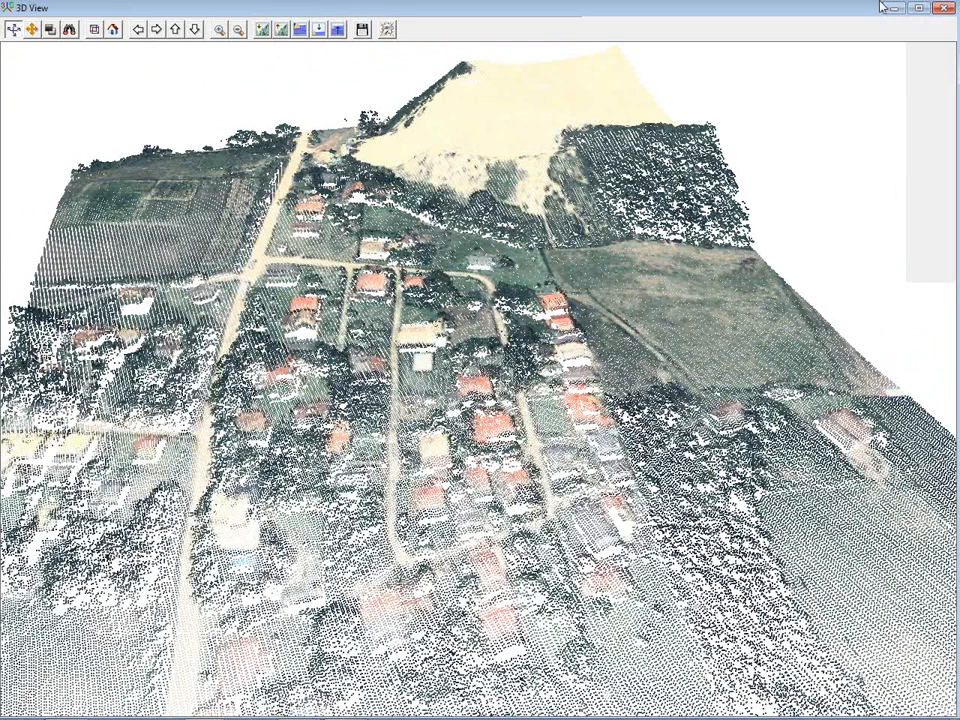
pyautogui.click(943, 8)
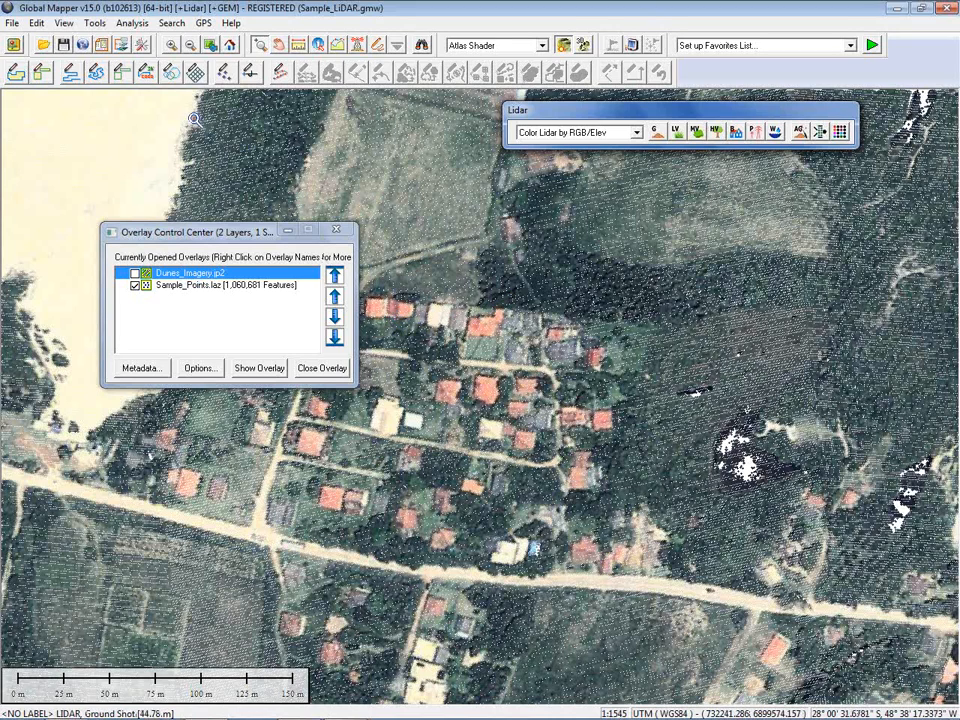
# Review the projection settings in the Configuration and close them without changes.
pyautogui.click(102, 42)
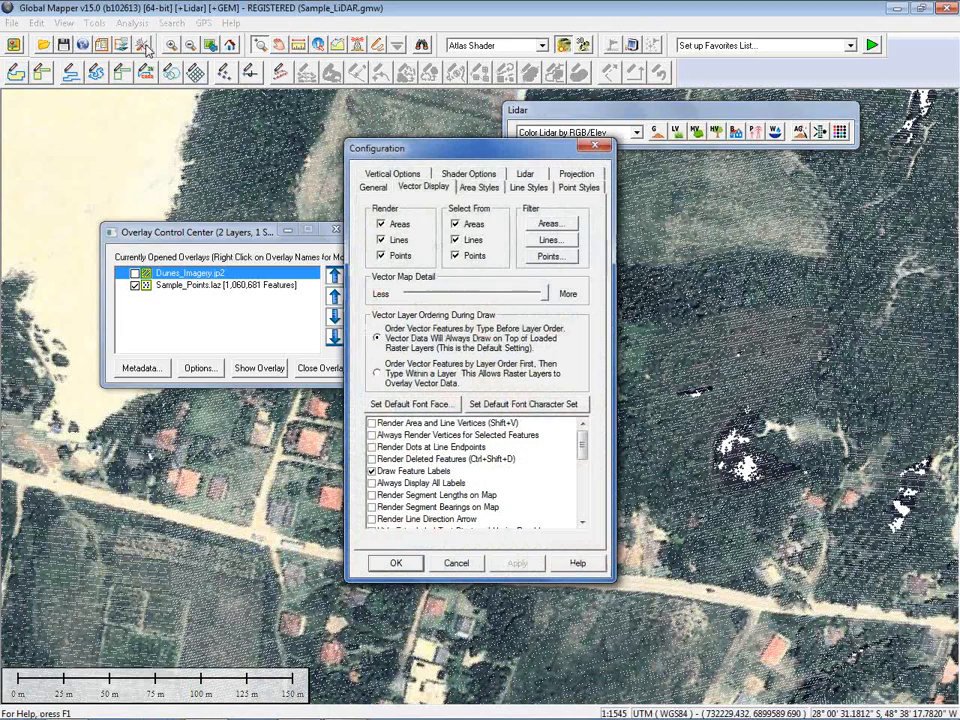
pyautogui.click(576, 174)
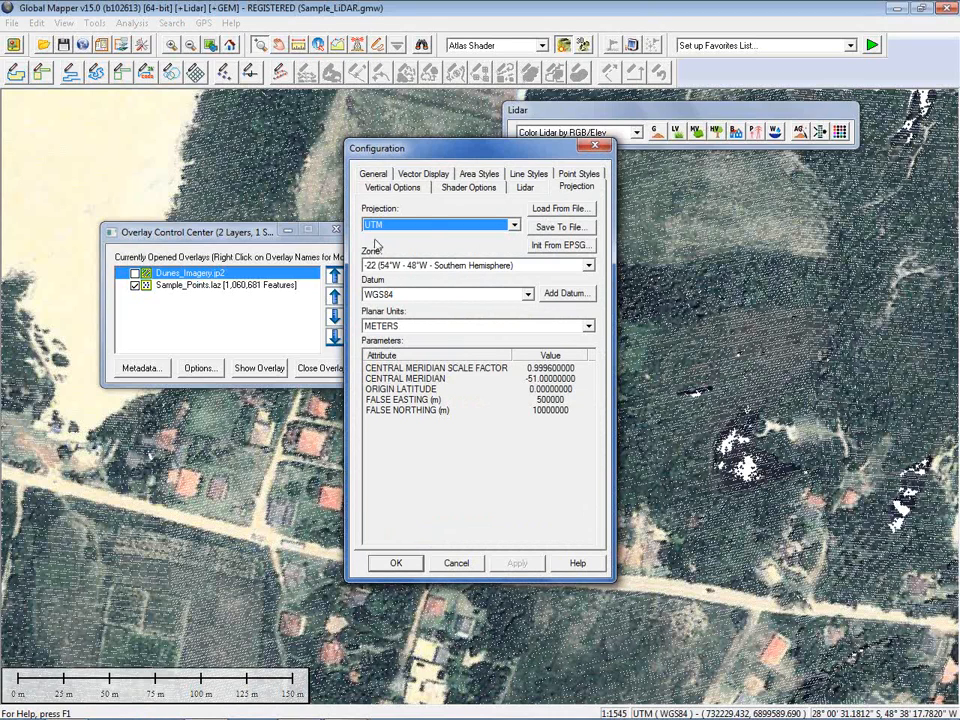
pyautogui.click(595, 147)
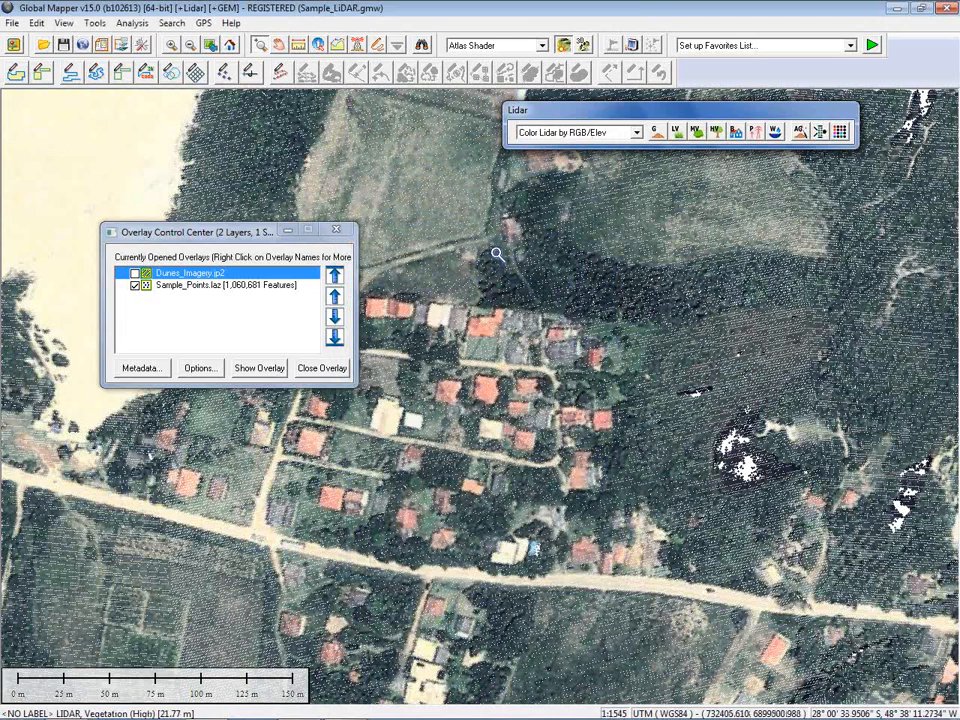
# Select a small square patch of lidar points in the field north of the houses and examine the available editing options.
pyautogui.click(379, 46)
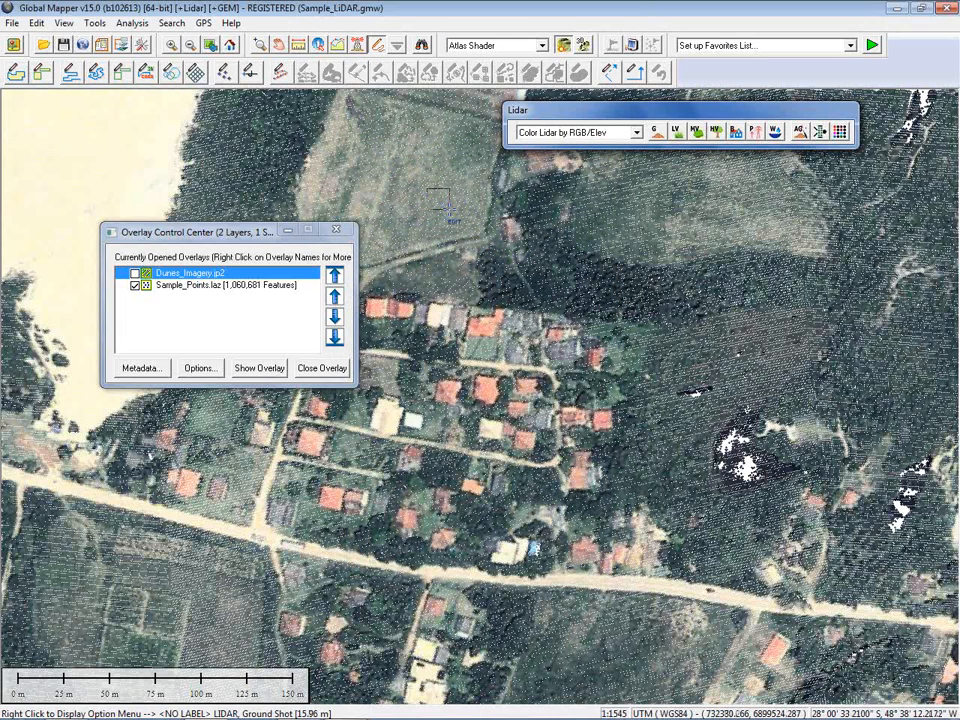
pyautogui.moveTo(423, 186); pyautogui.dragTo(454, 214)
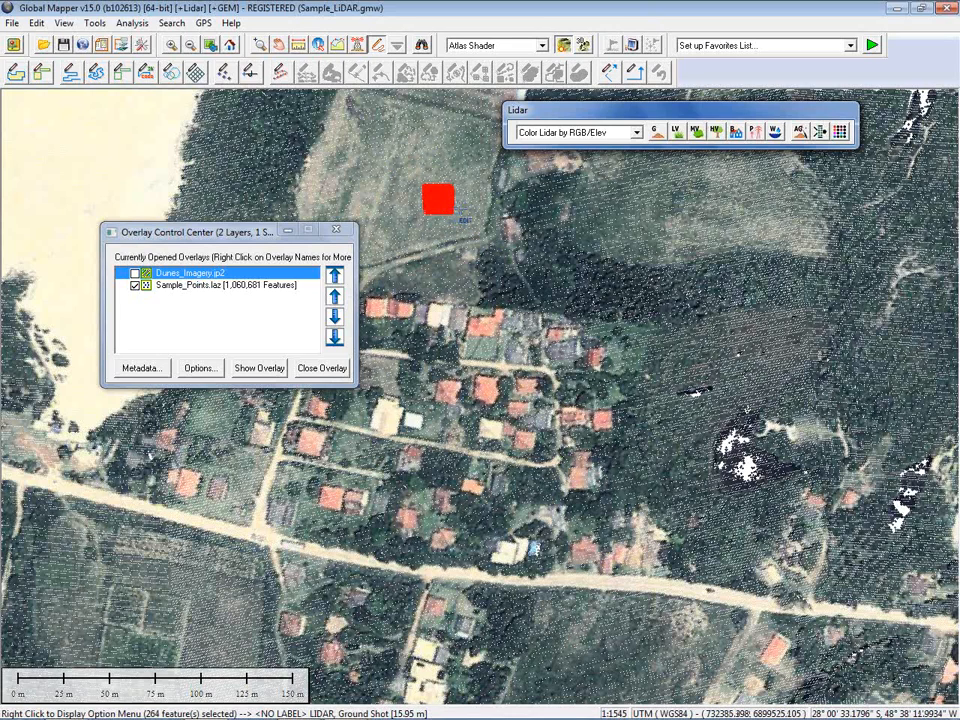
pyautogui.rightClick(460, 211)
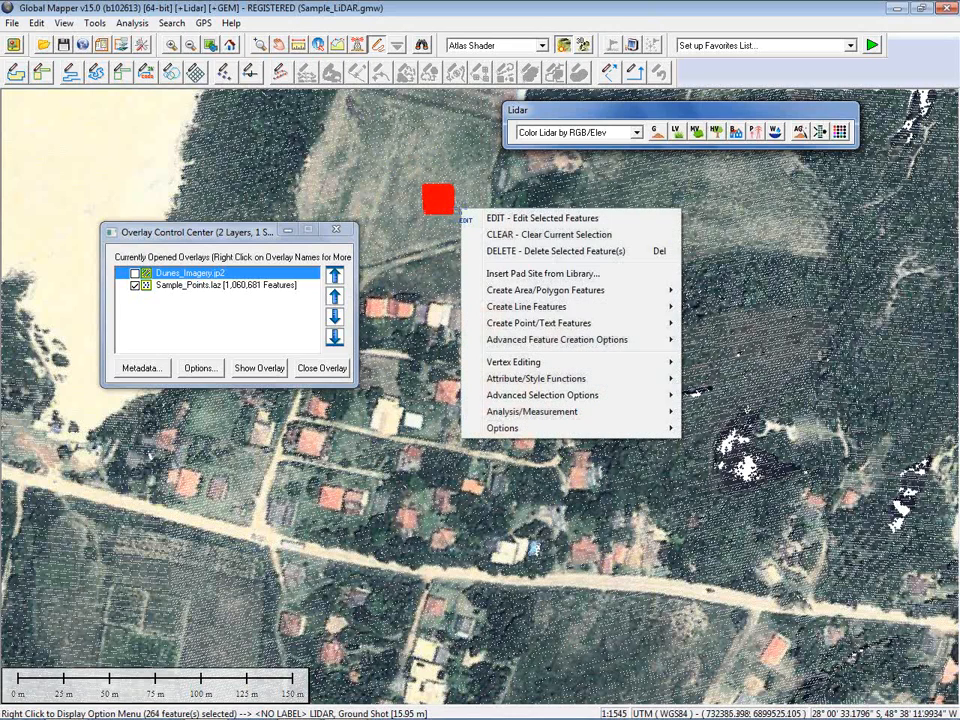
pyautogui.click(510, 251)
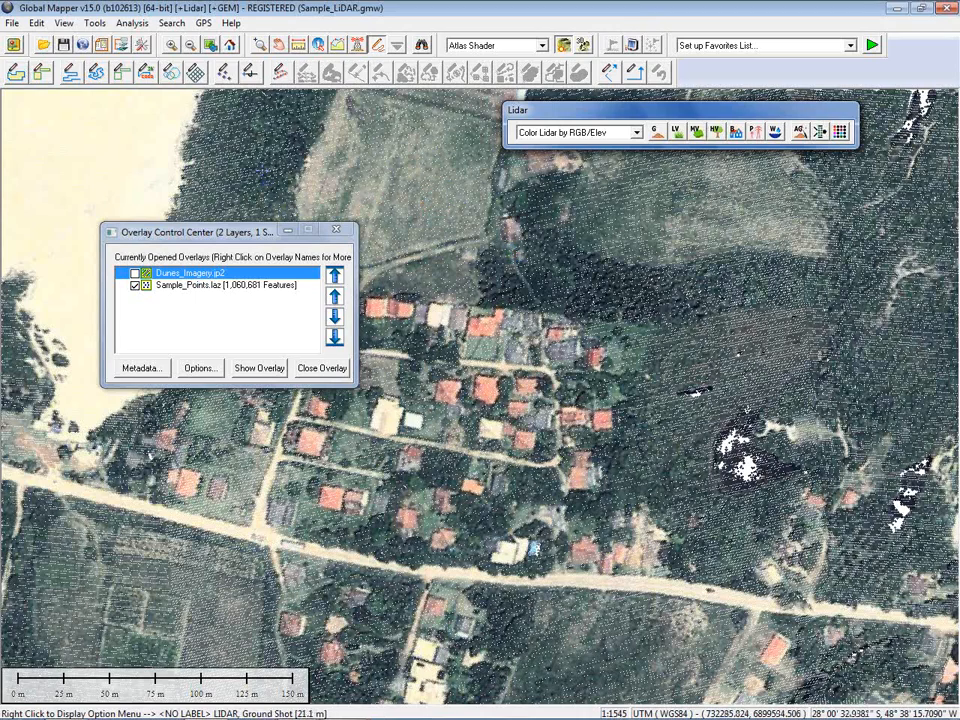
# Outline an area polygon around the eastern houses and adjacent woods, with a perimeter of about 557 m.
pyautogui.click(16, 72)
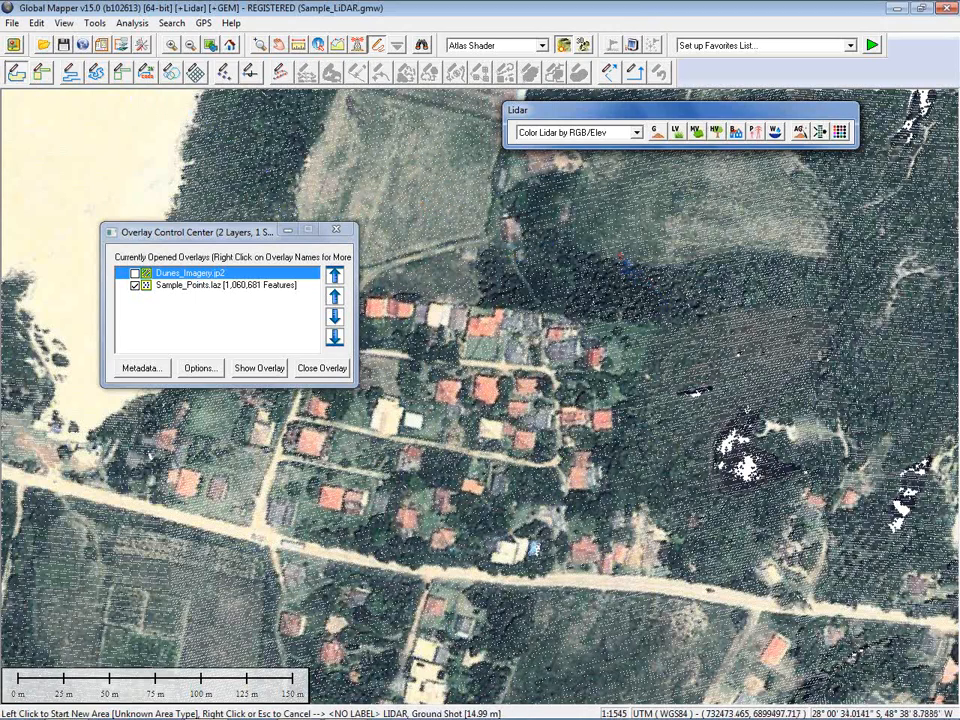
pyautogui.click(620, 245)
pyautogui.click(737, 318)
pyautogui.click(752, 340)
pyautogui.click(485, 521)
pyautogui.click(432, 410)
pyautogui.click(429, 306)
pyautogui.click(479, 248)
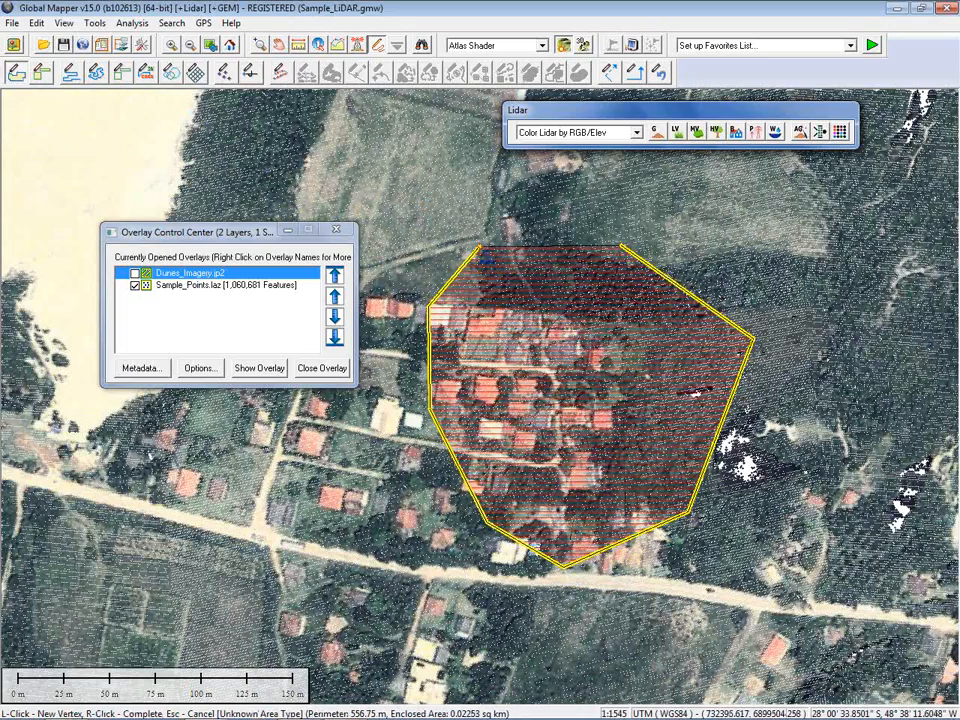
# Complete the polygon as an unnamed Unknown Area Type feature in the User Created Features layer.
pyautogui.rightClick(480, 251)
pyautogui.moveTo(471, 129); pyautogui.dragTo(178, 161)
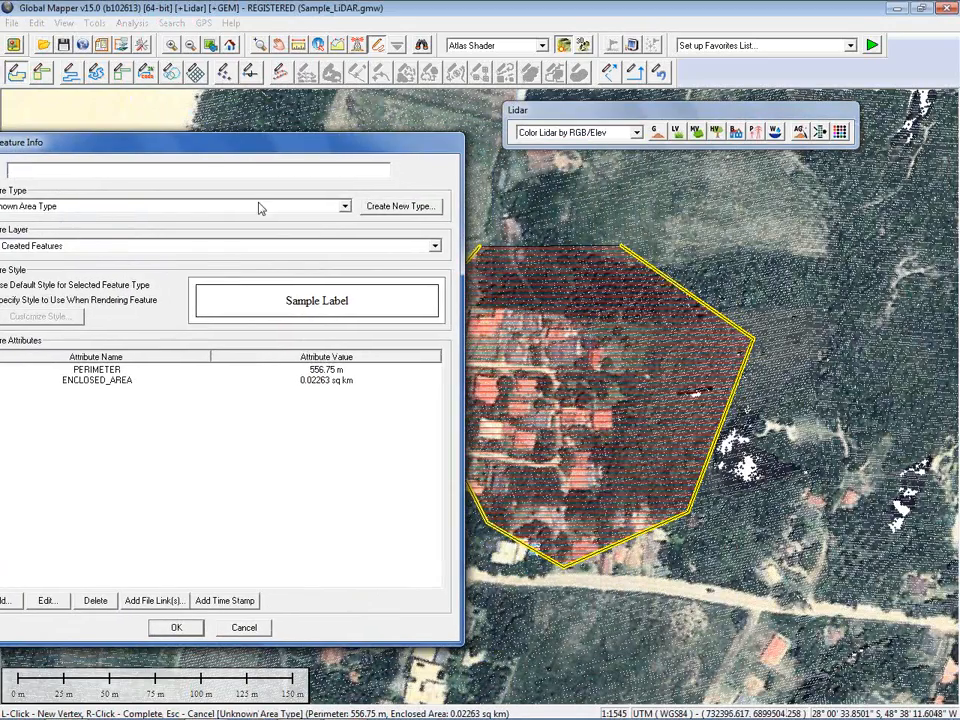
pyautogui.moveTo(462, 373); pyautogui.dragTo(335, 373)
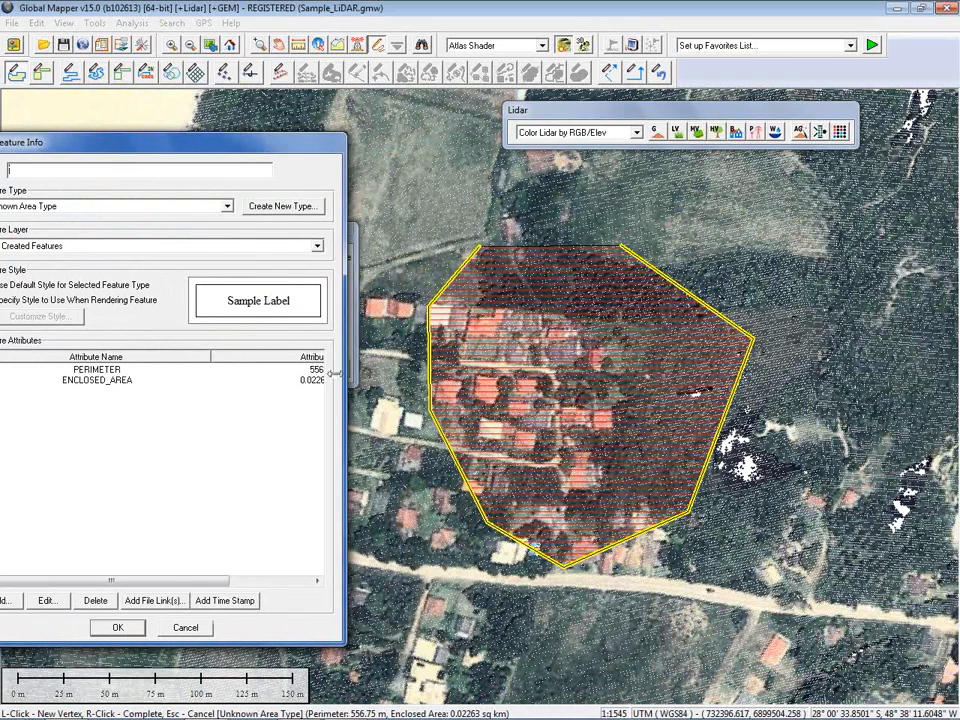
pyautogui.moveTo(200, 145); pyautogui.dragTo(278, 106)
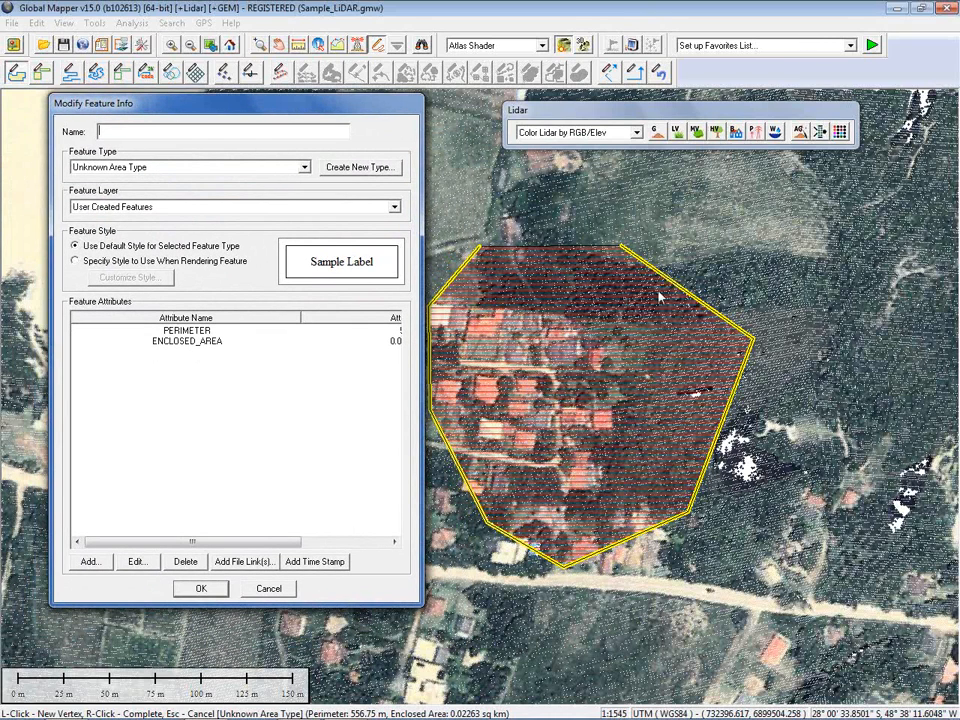
pyautogui.click(203, 588)
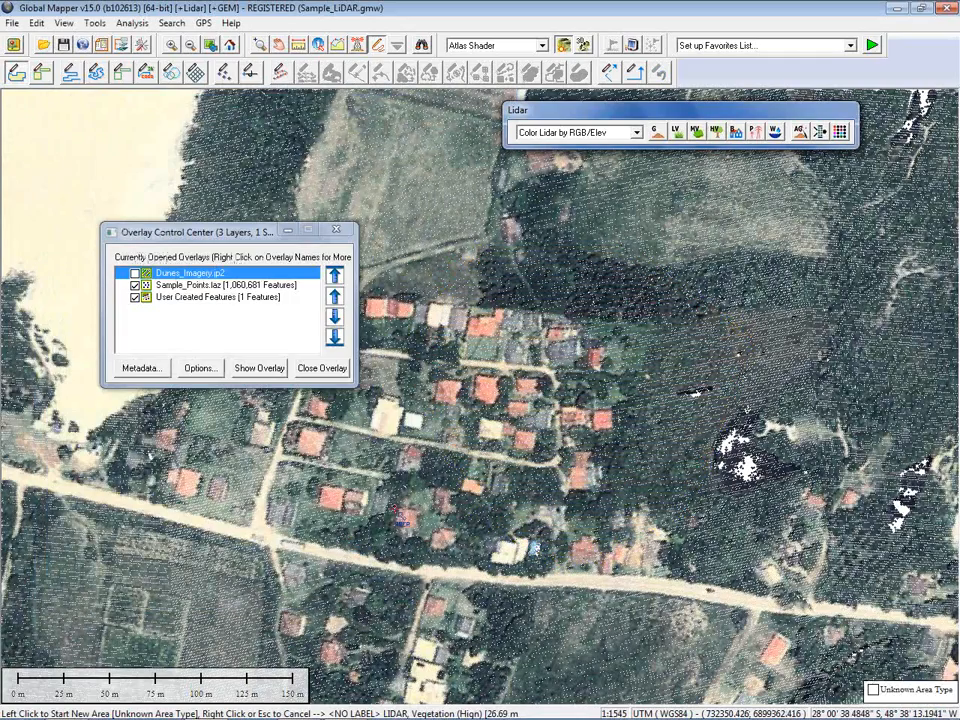
# Select the polygon in the User Created Features layer and examine the option to crop loaded features to the selected area.
pyautogui.click(176, 298)
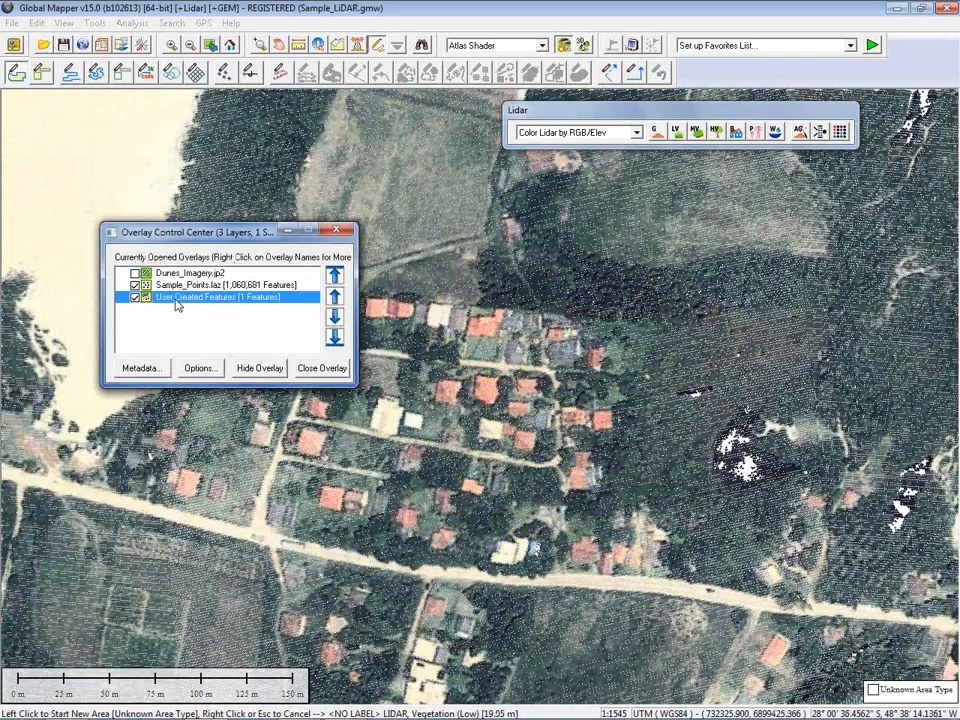
pyautogui.rightClick(176, 298)
pyautogui.click(240, 397)
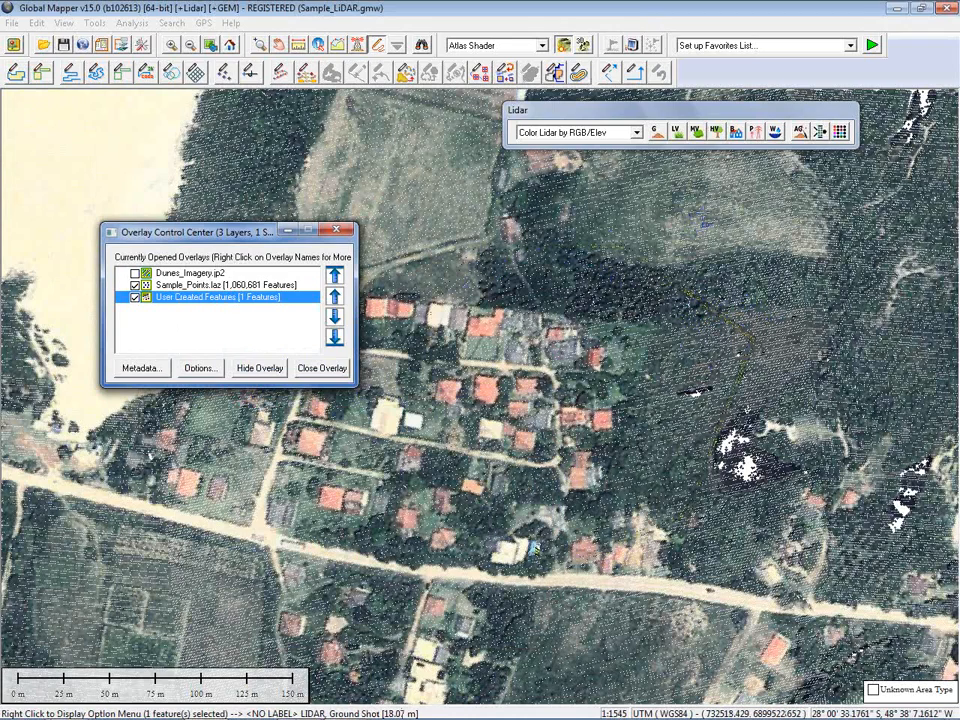
pyautogui.rightClick(694, 393)
pyautogui.moveTo(778, 426)
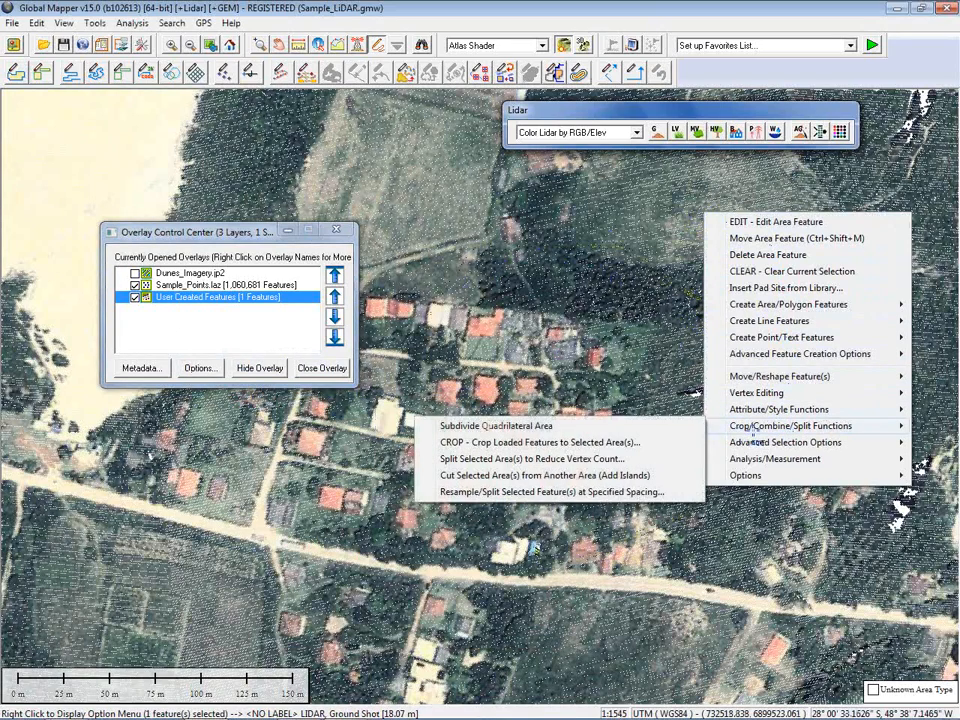
pyautogui.click(580, 443)
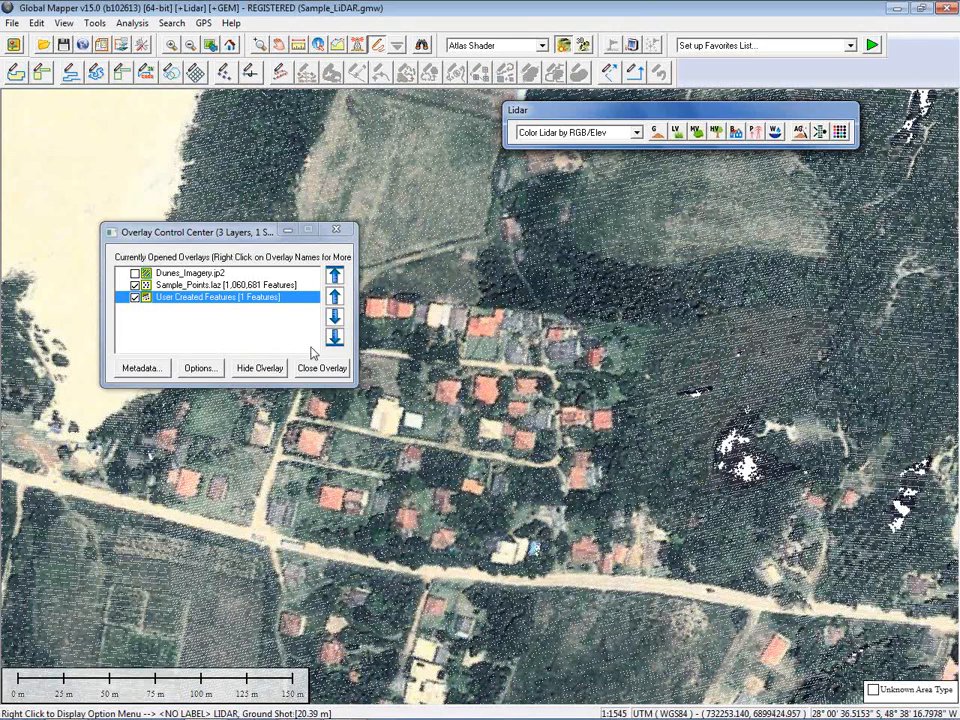
# Close the User Created Features layer and look through the layer options available for Sample_Points.laz.
pyautogui.click(330, 370)
pyautogui.click(297, 374)
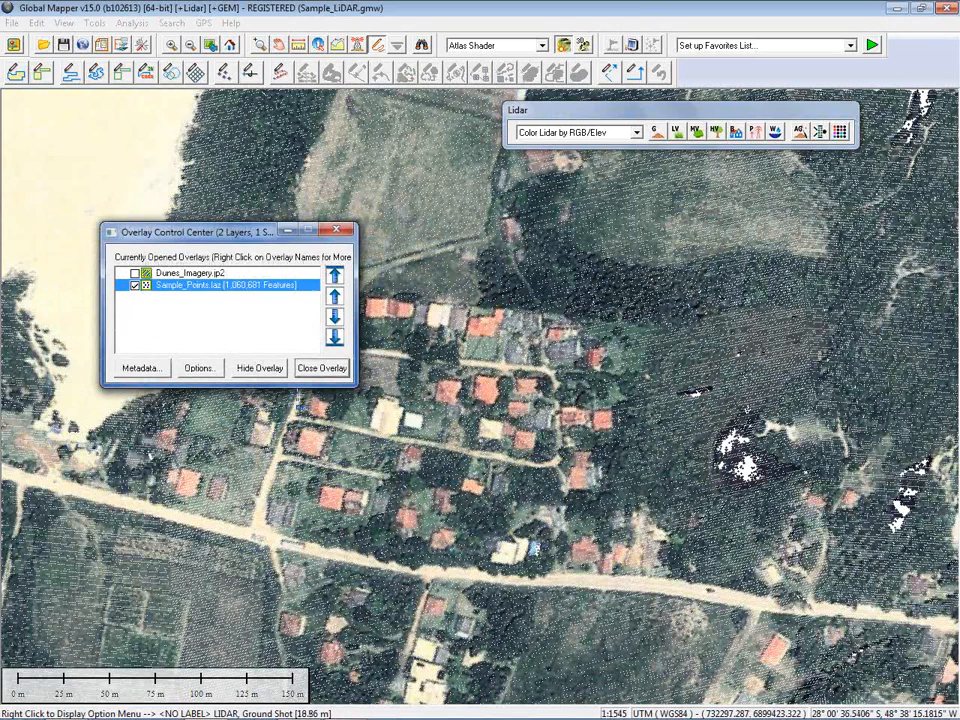
pyautogui.rightClick(198, 289)
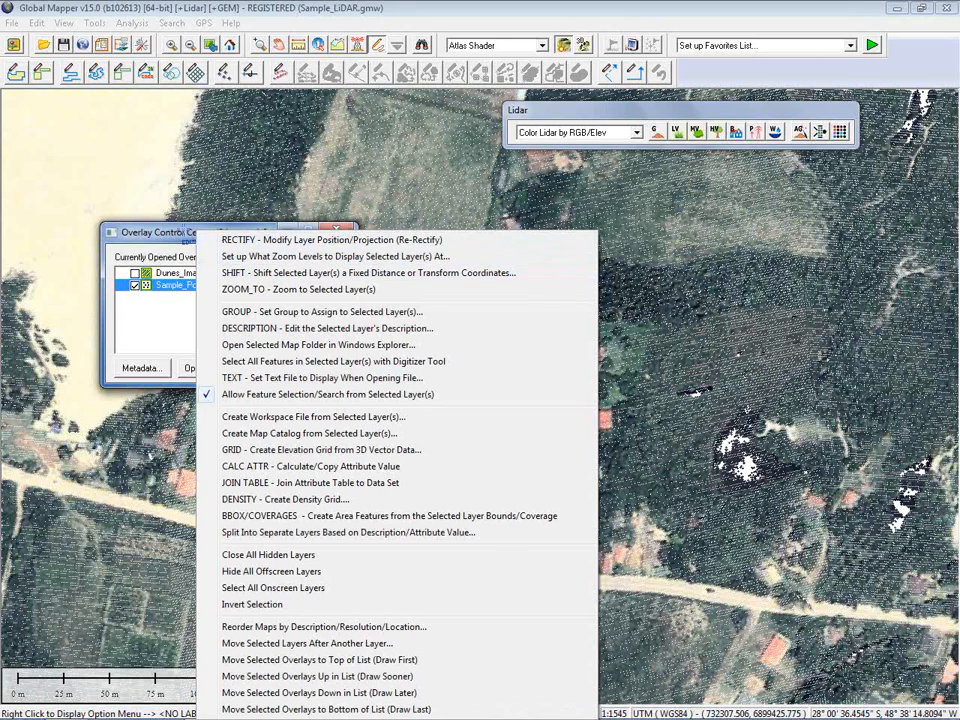
pyautogui.click(252, 226)
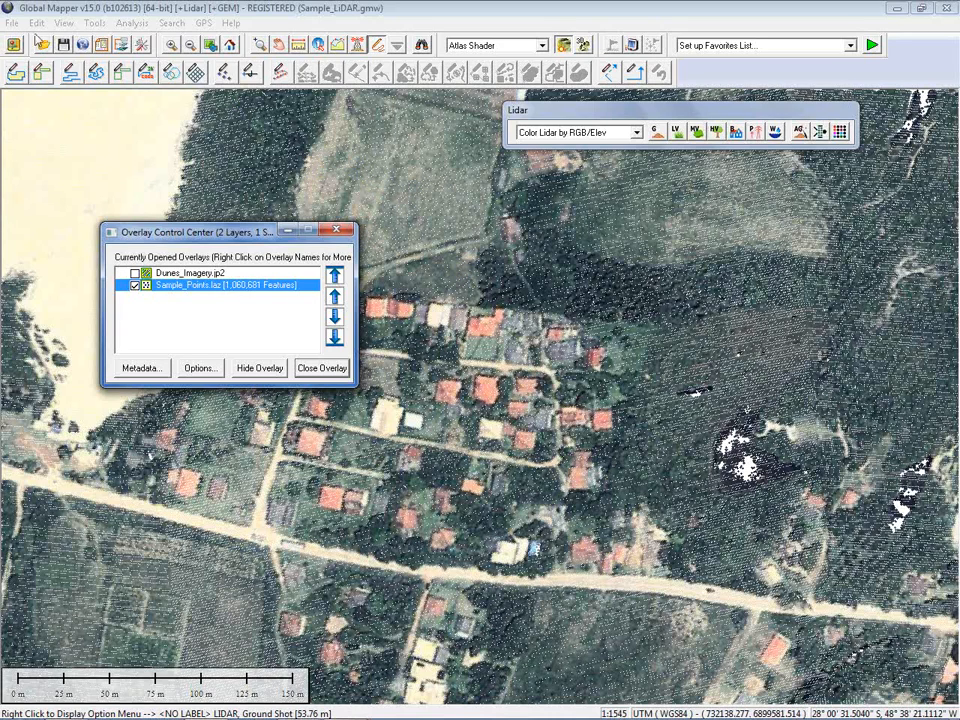
# Filter the lidar display to show only the Ground classification.
pyautogui.click(820, 137)
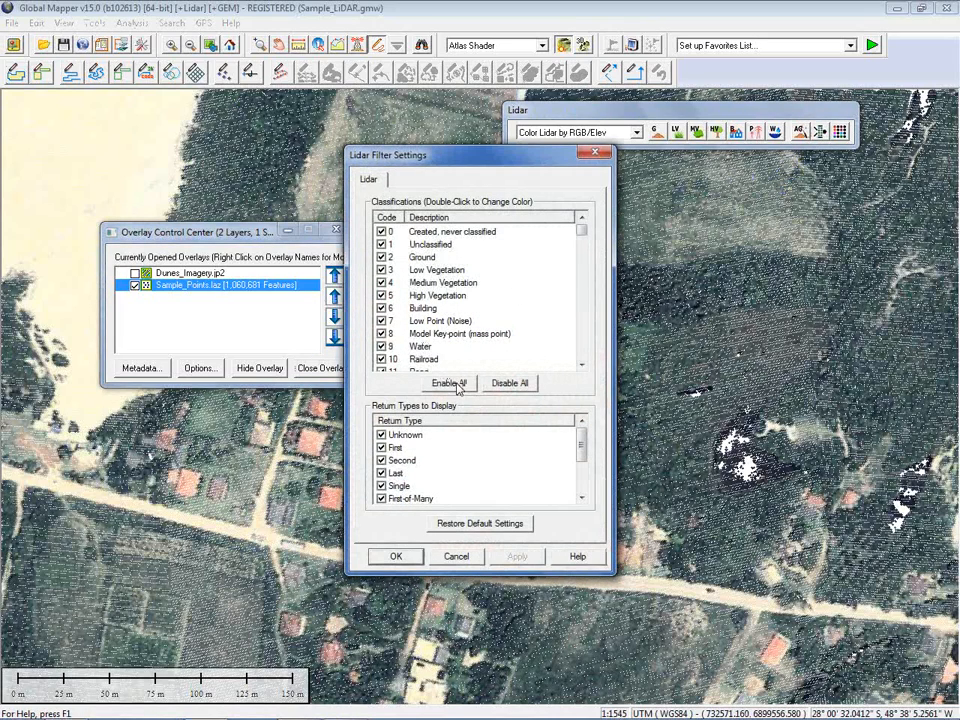
pyautogui.click(510, 383)
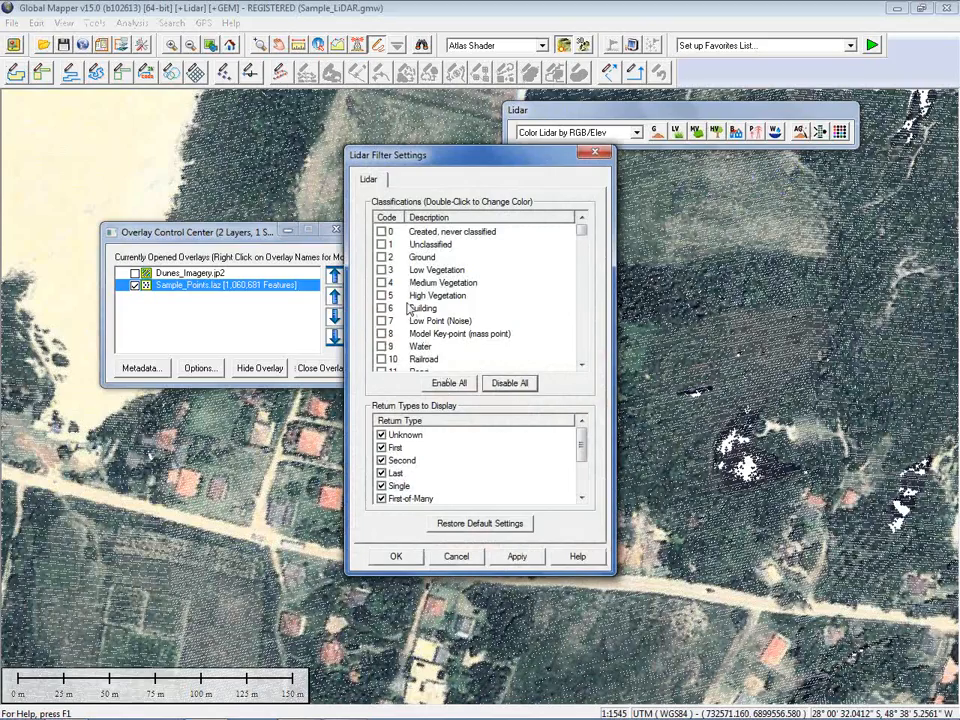
pyautogui.click(381, 257)
pyautogui.click(413, 560)
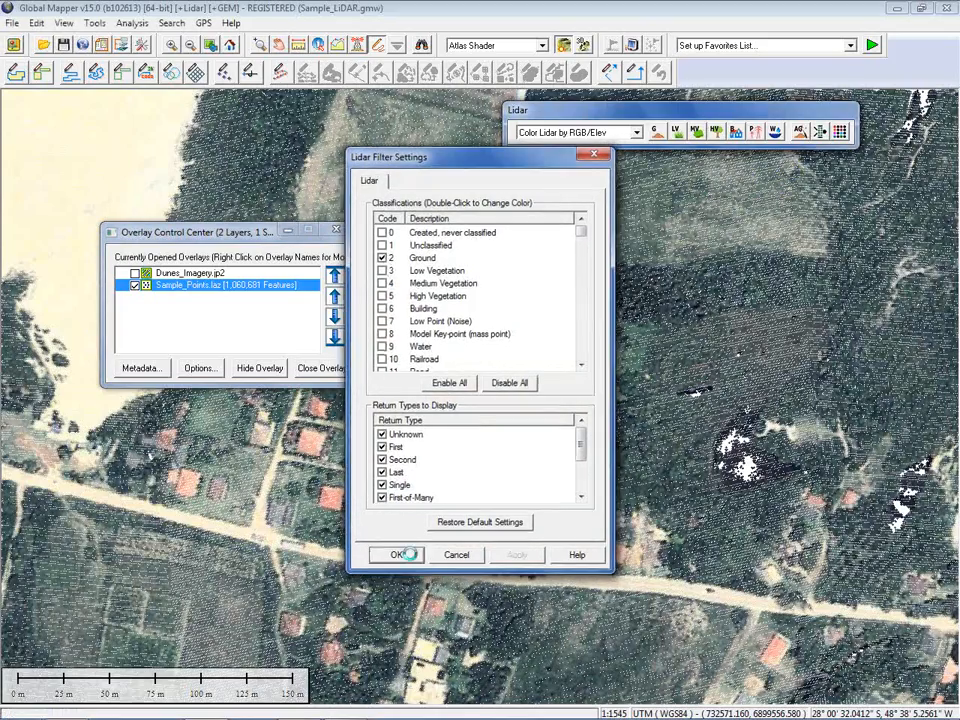
# Start a vector export of the displayed ground points in the Lidar LAZ (LASzip) File format.
pyautogui.click(12, 23)
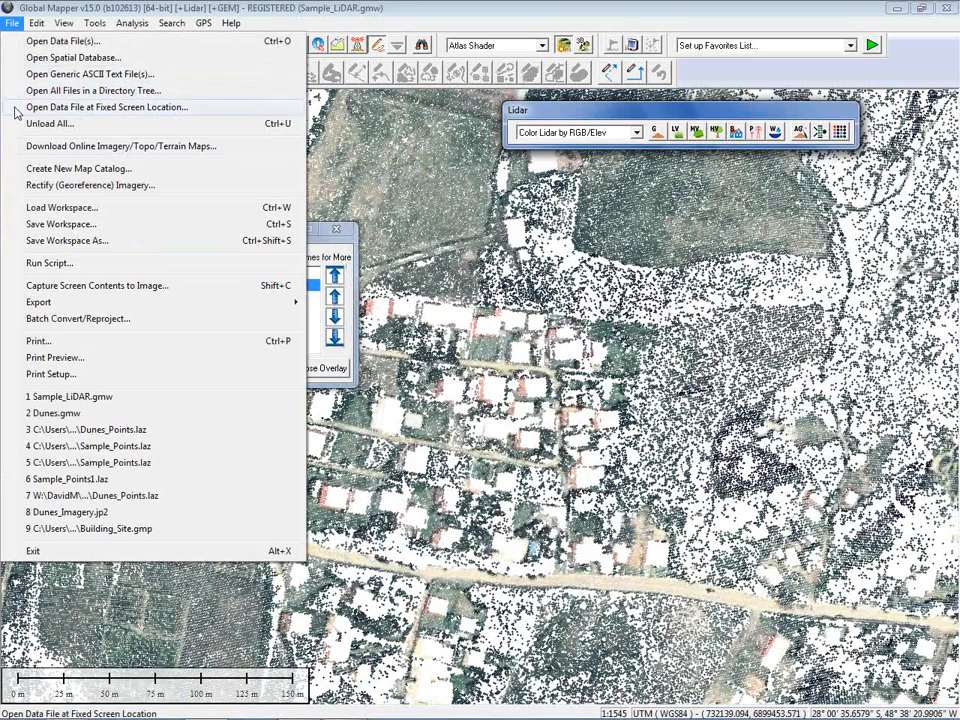
pyautogui.moveTo(46, 304)
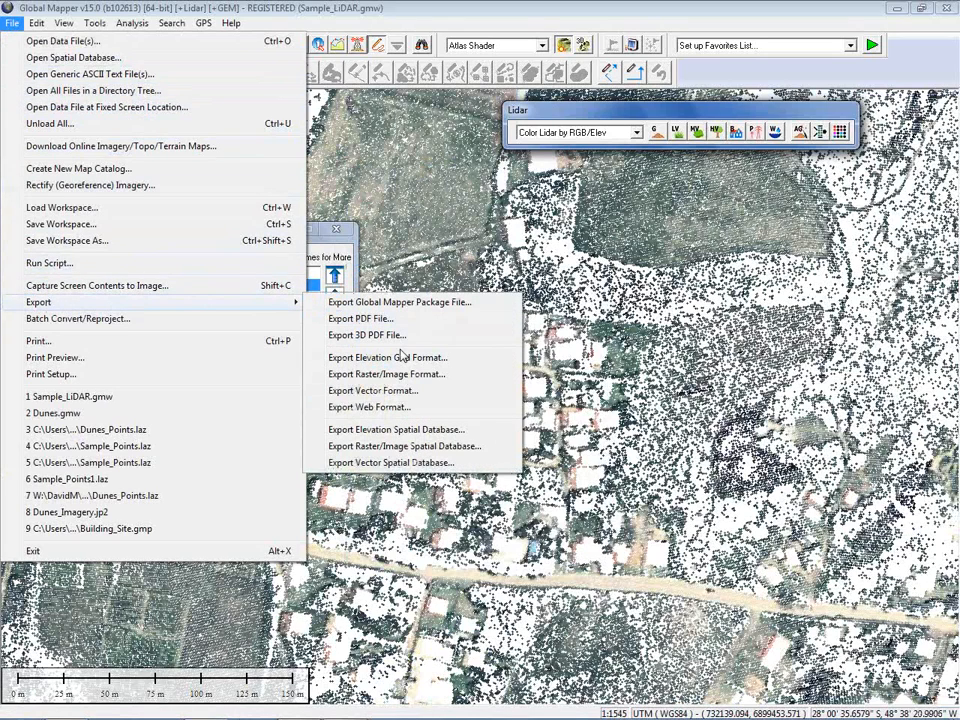
pyautogui.click(407, 392)
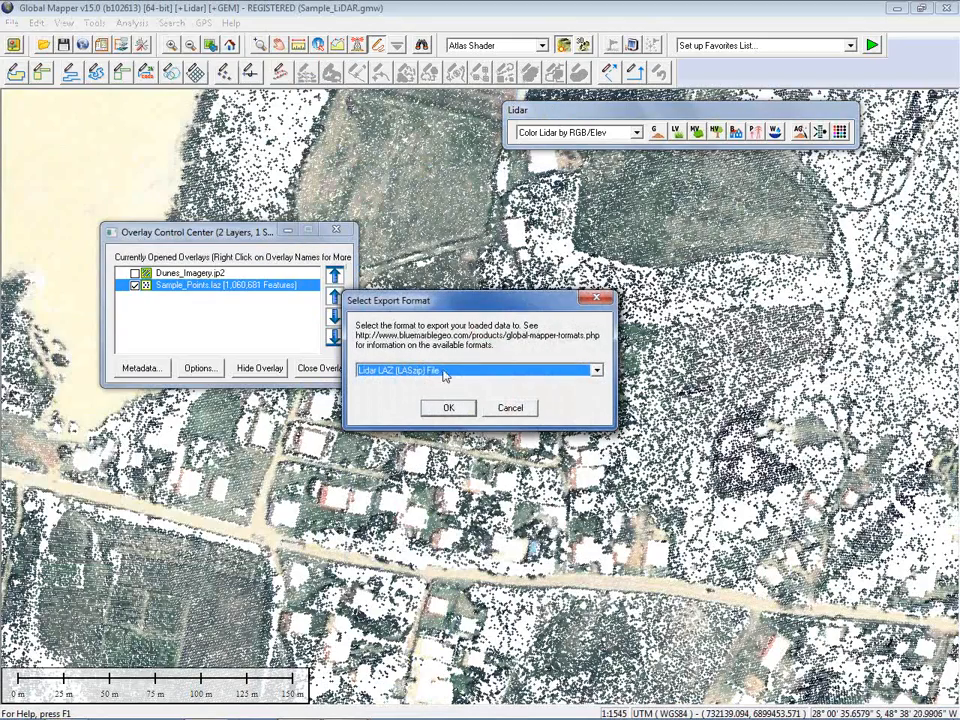
pyautogui.click(450, 372)
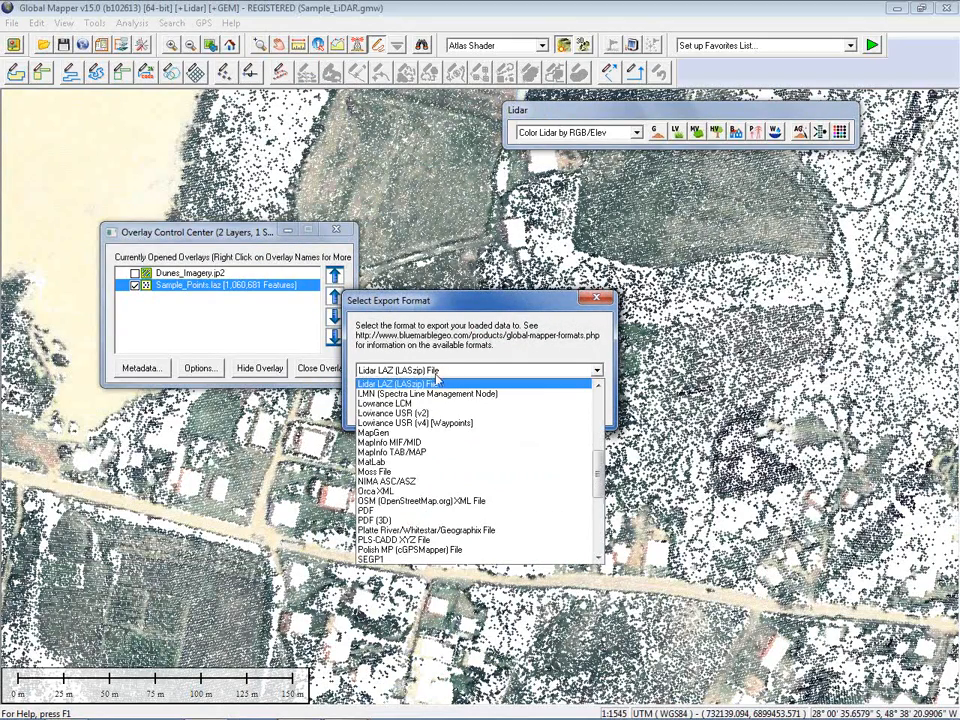
pyautogui.scroll(3, 420, 470)
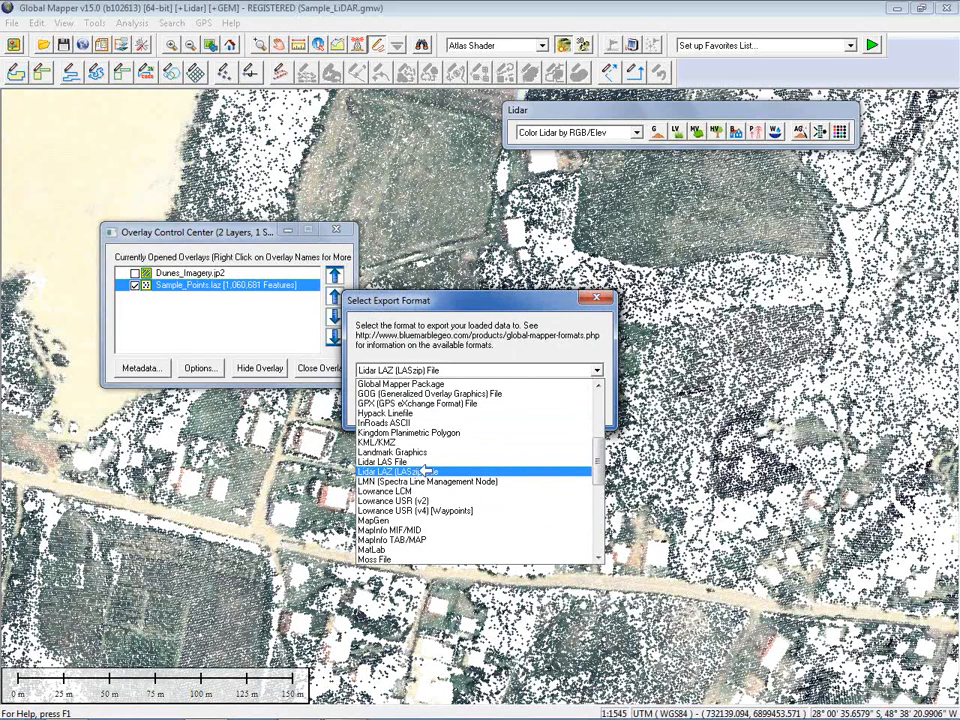
pyautogui.click(425, 470)
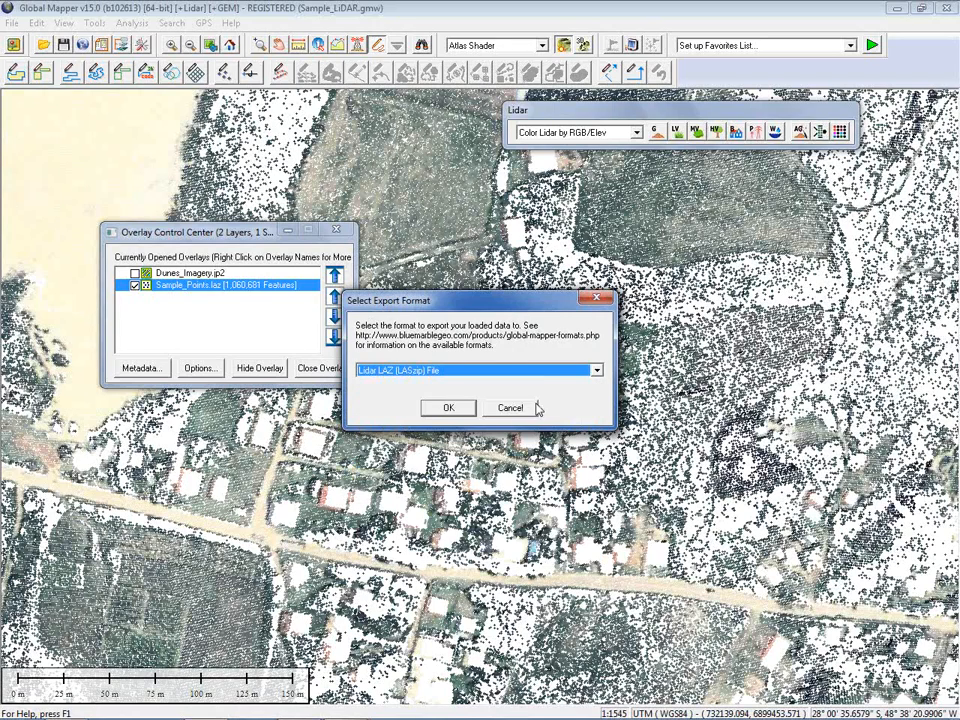
pyautogui.click(446, 405)
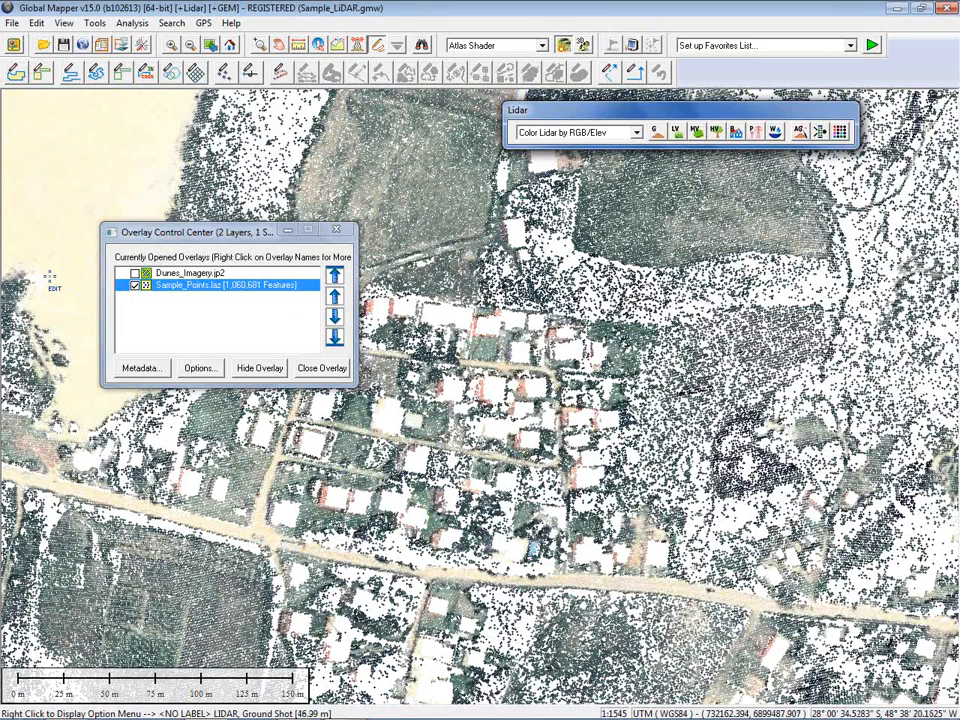
# Unload all data without saving the workspace changes and load the recent workspace Dunes.gmw.
pyautogui.hotkey('ctrl', 'u')
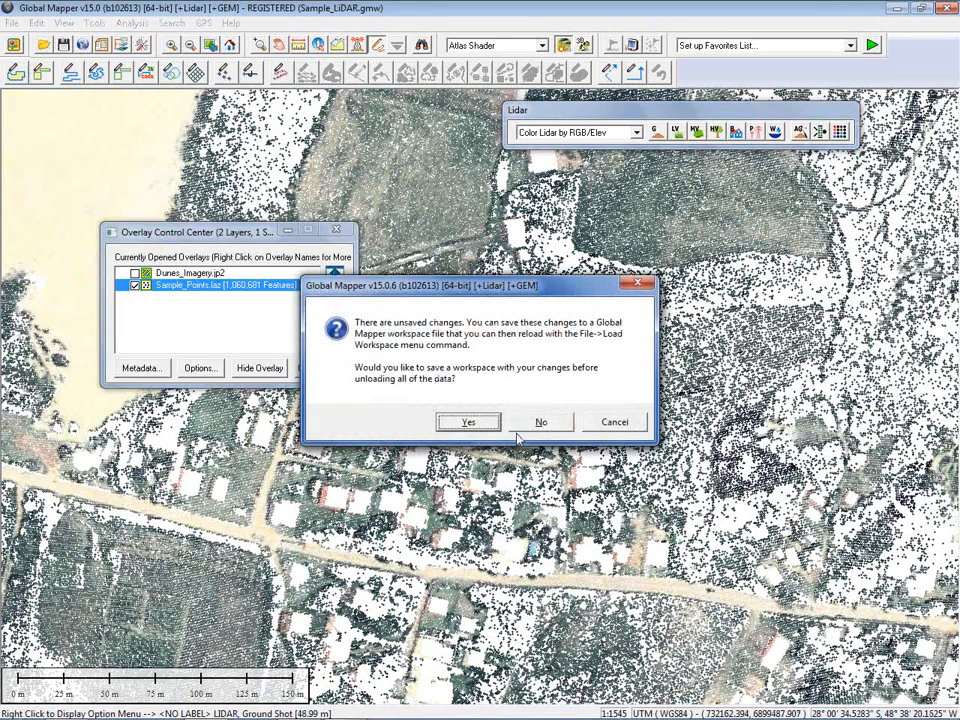
pyautogui.click(540, 421)
pyautogui.click(12, 22)
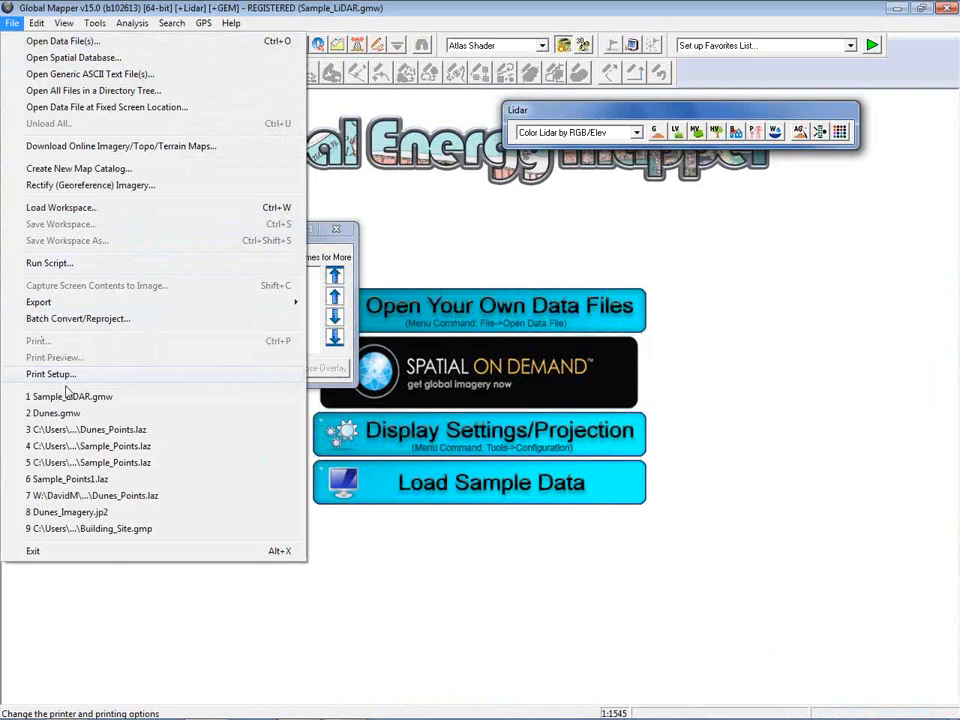
pyautogui.click(83, 418)
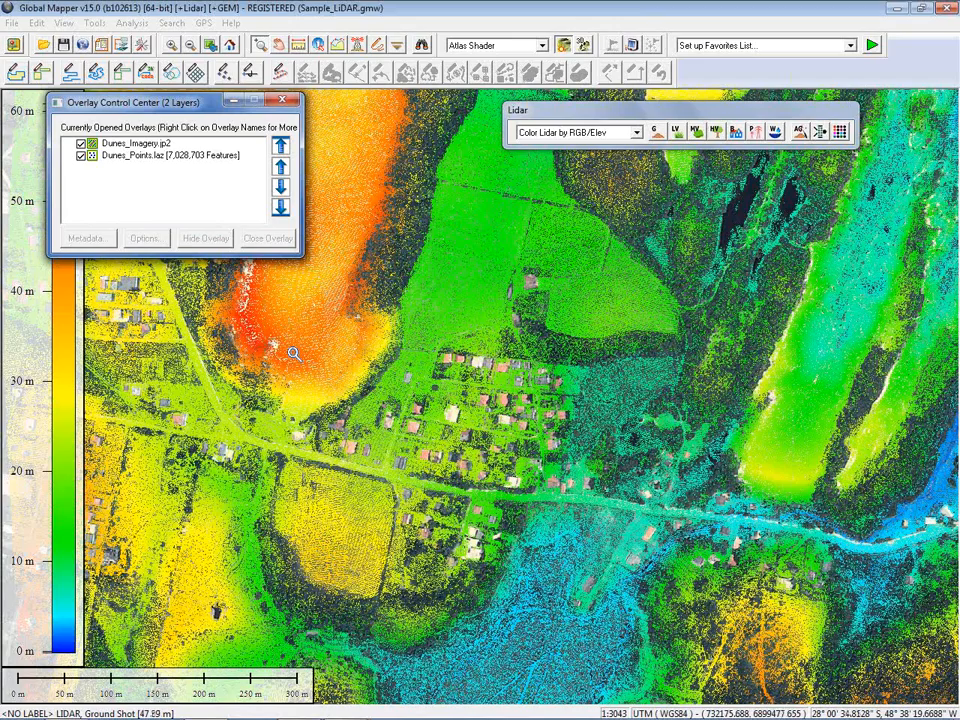
# Check the lidar filter settings for the Dunes data and keep only the Ground classification enabled.
pyautogui.click(819, 133)
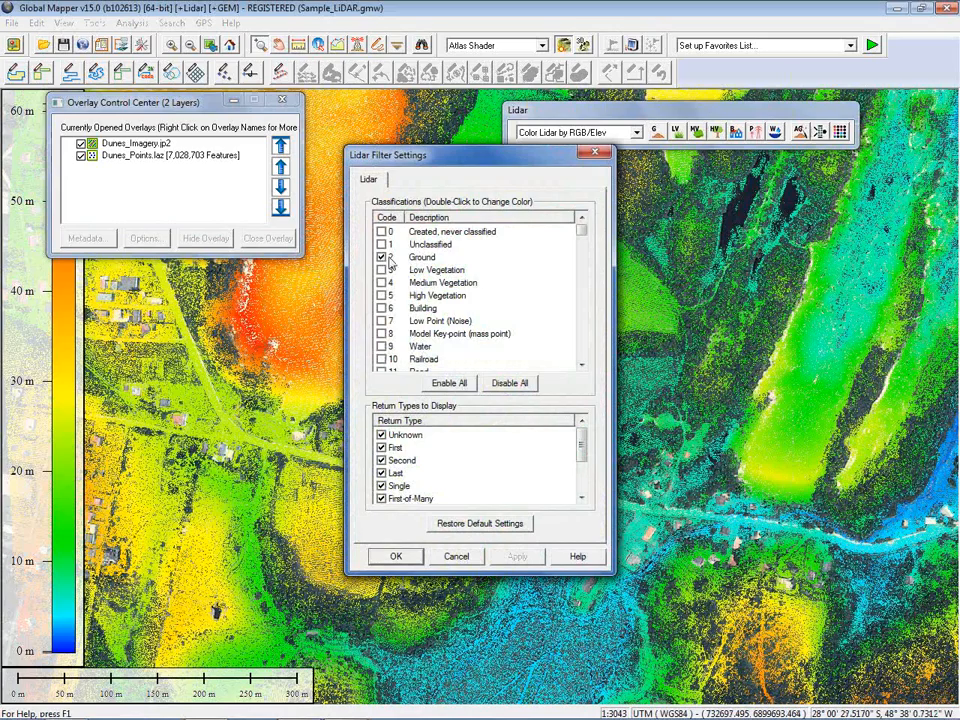
pyautogui.click(396, 556)
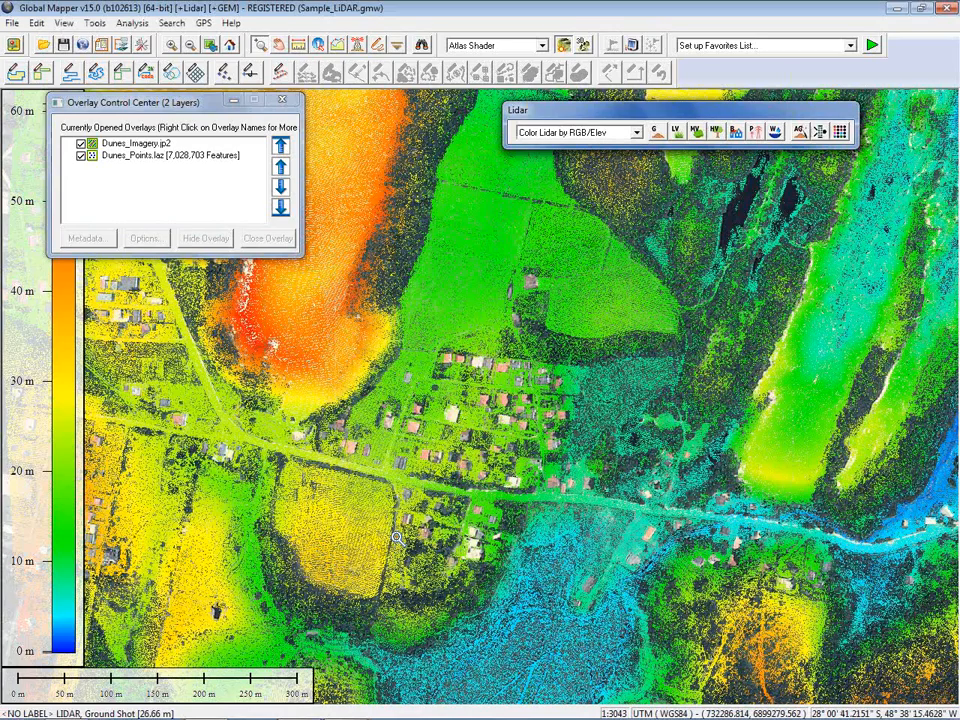
# Start creating an elevation grid from the ground points with vertical units in METERS and the Binning (Average Value) grid method.
pyautogui.click(132, 23)
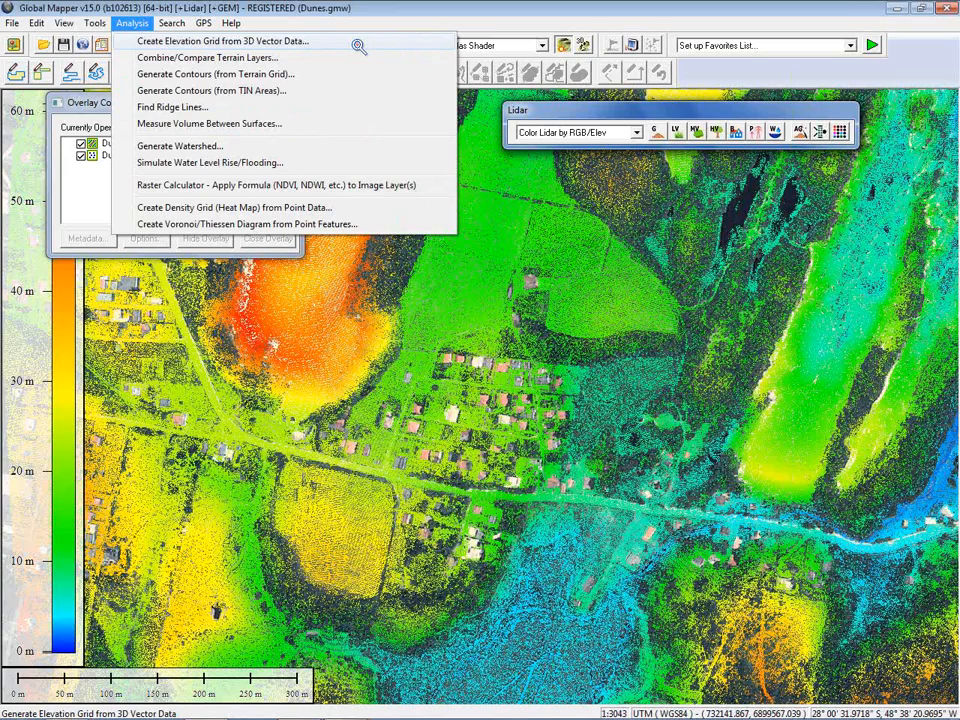
pyautogui.click(358, 43)
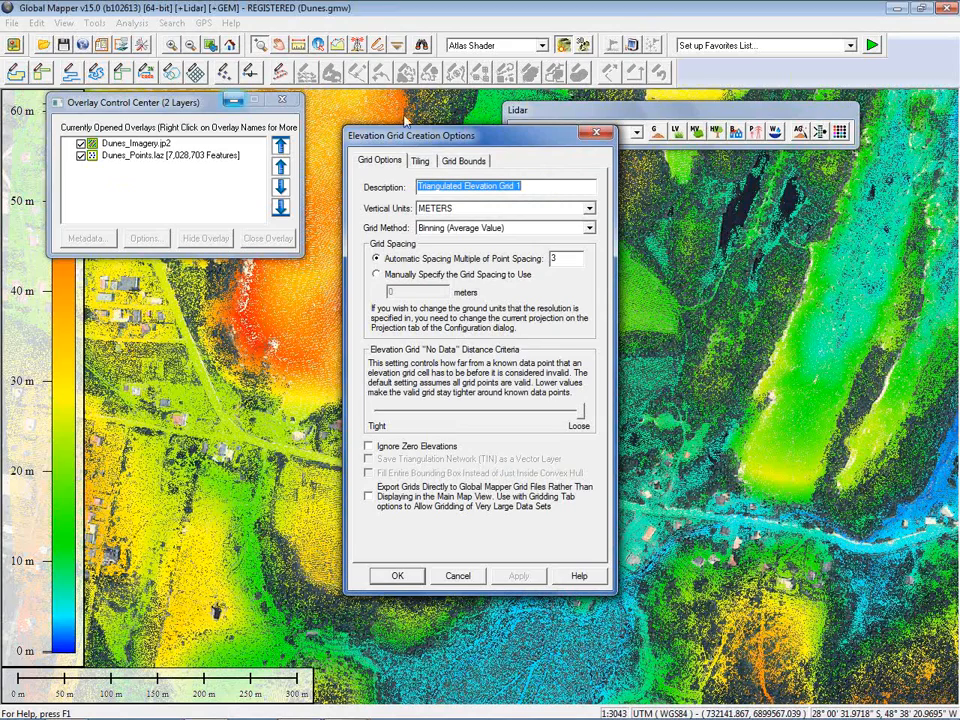
pyautogui.moveTo(493, 139); pyautogui.dragTo(518, 150)
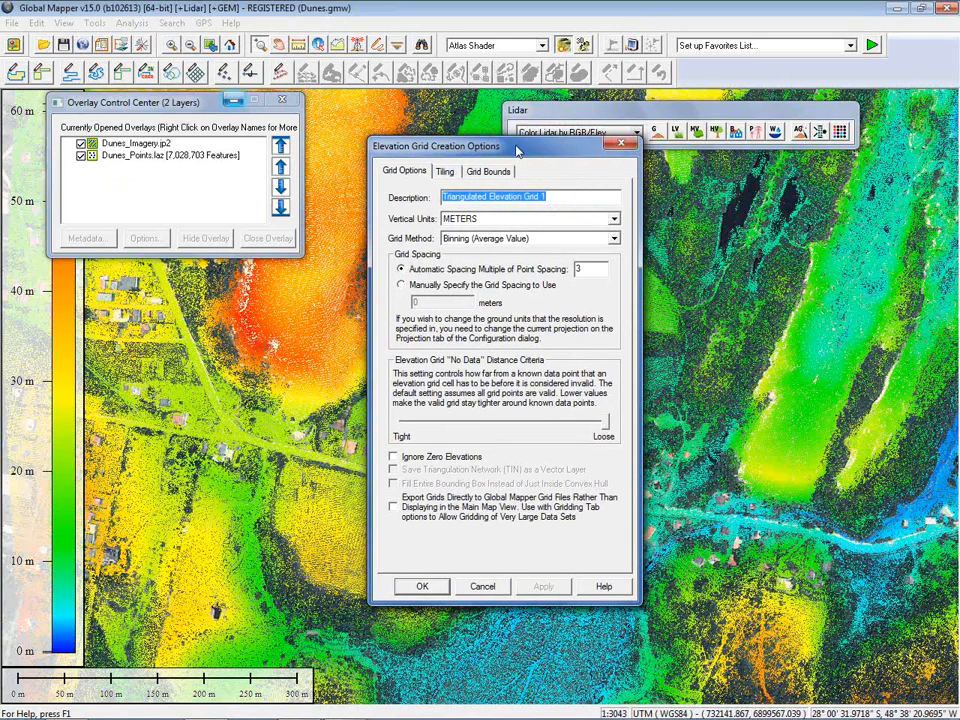
pyautogui.moveTo(518, 150); pyautogui.dragTo(525, 152)
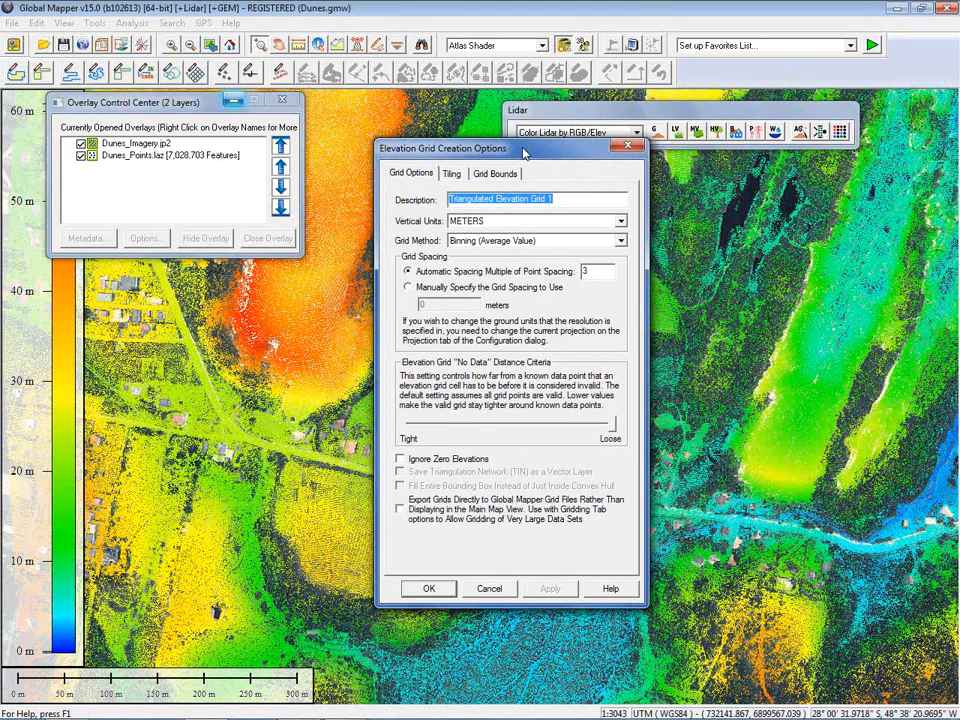
pyautogui.click(548, 220)
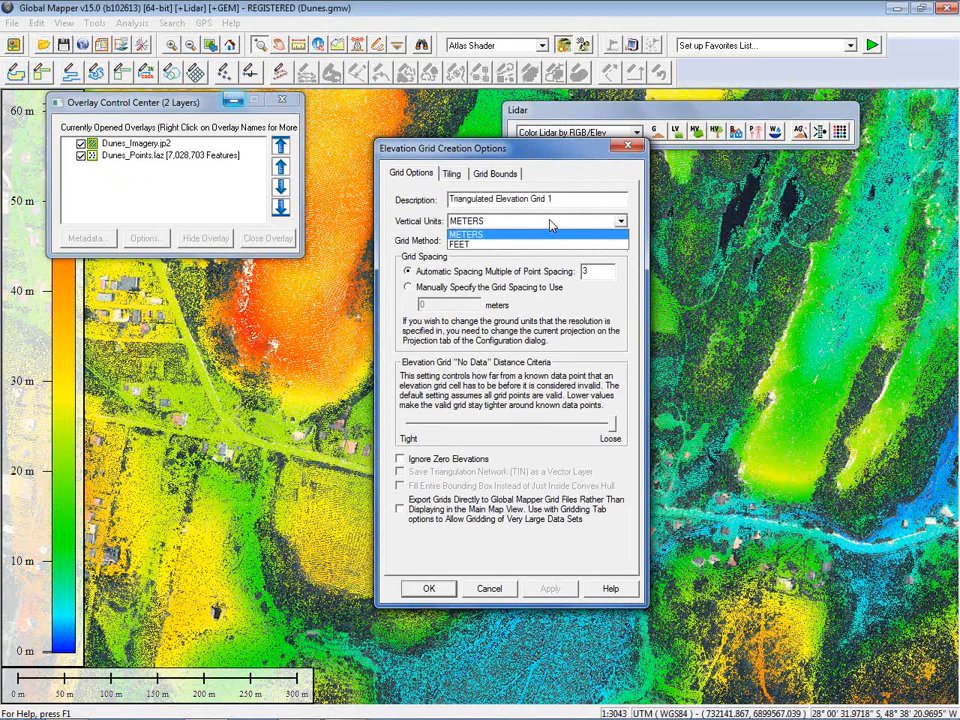
pyautogui.click(550, 222)
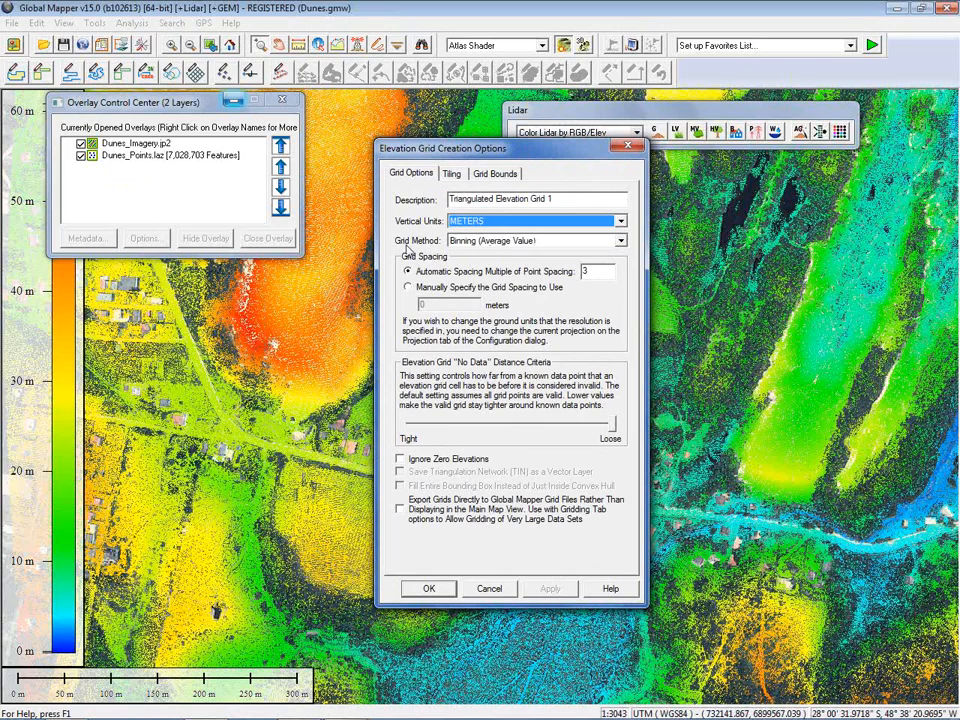
pyautogui.click(616, 242)
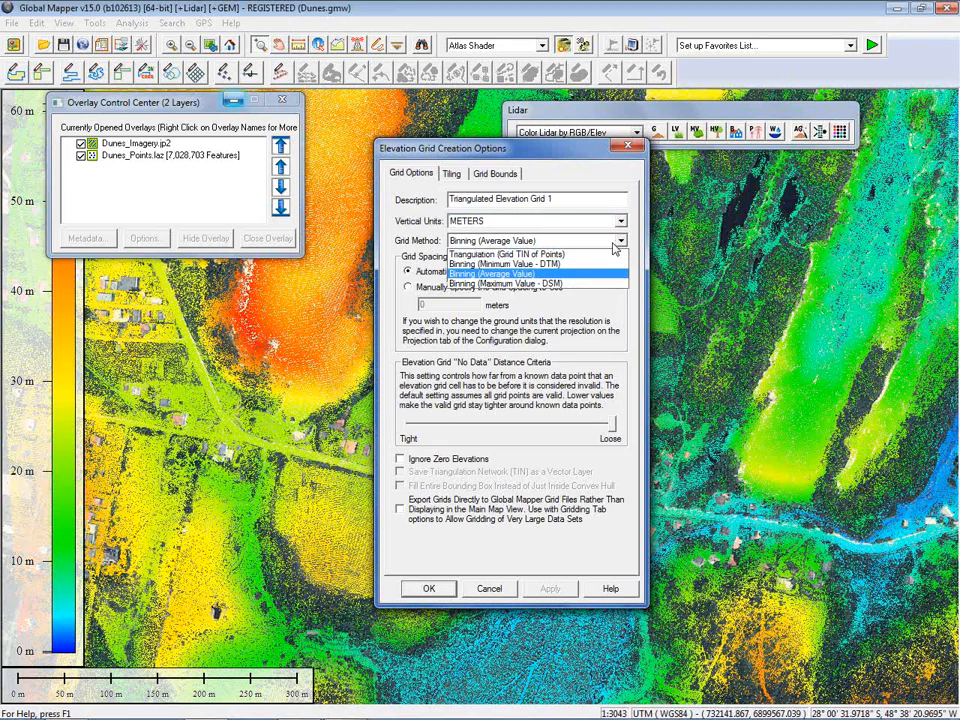
pyautogui.click(527, 274)
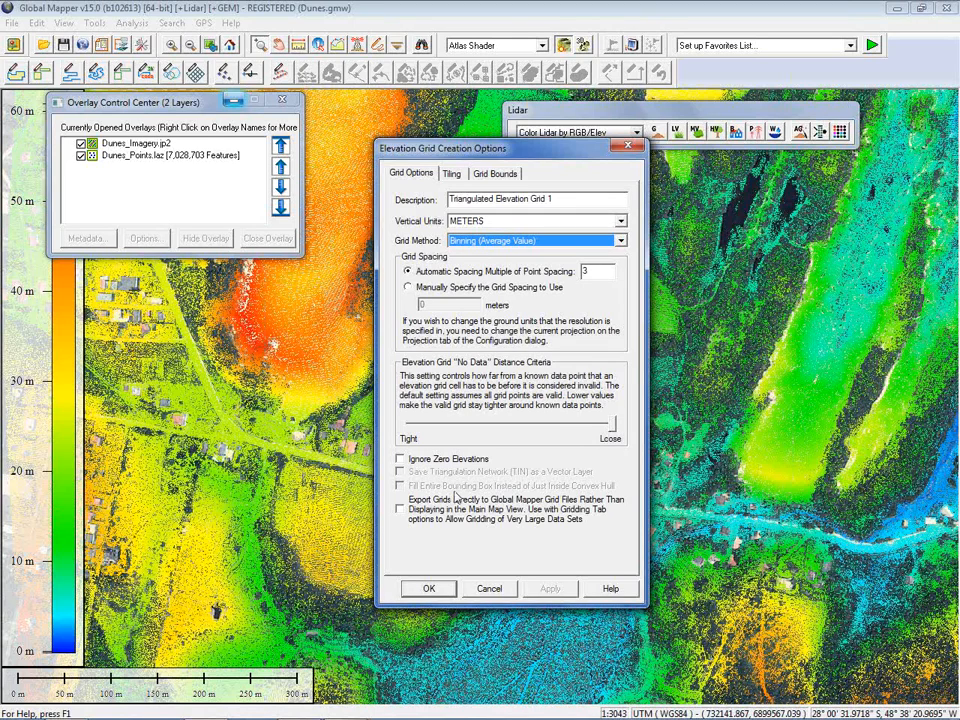
# Check the grid's tiling and bounds settings and generate it for all data visible on screen without tiling.
pyautogui.click(452, 175)
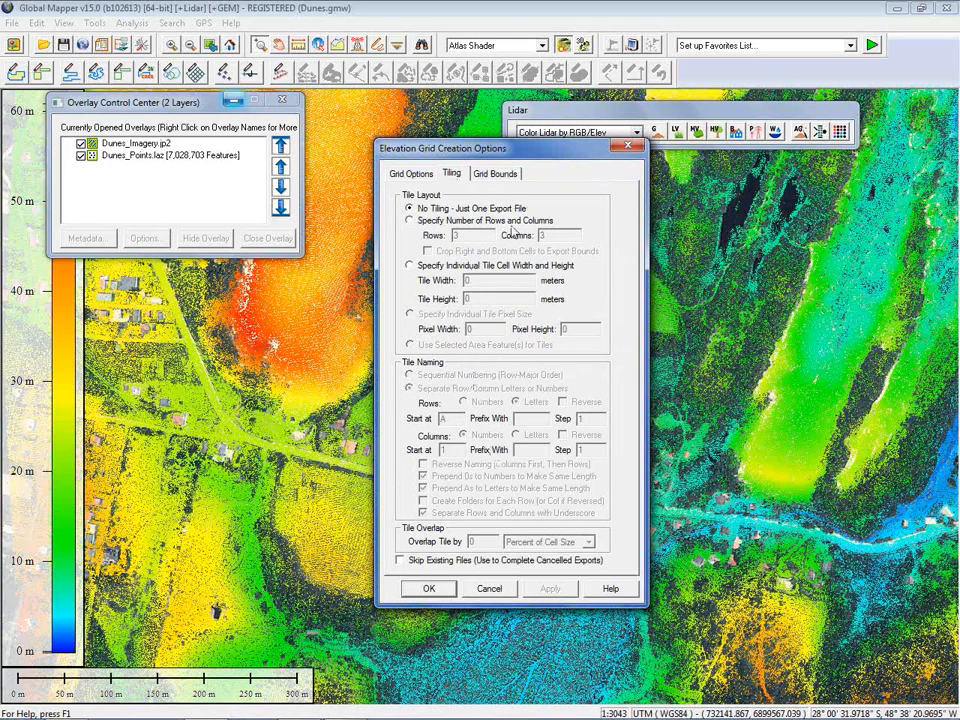
pyautogui.click(496, 174)
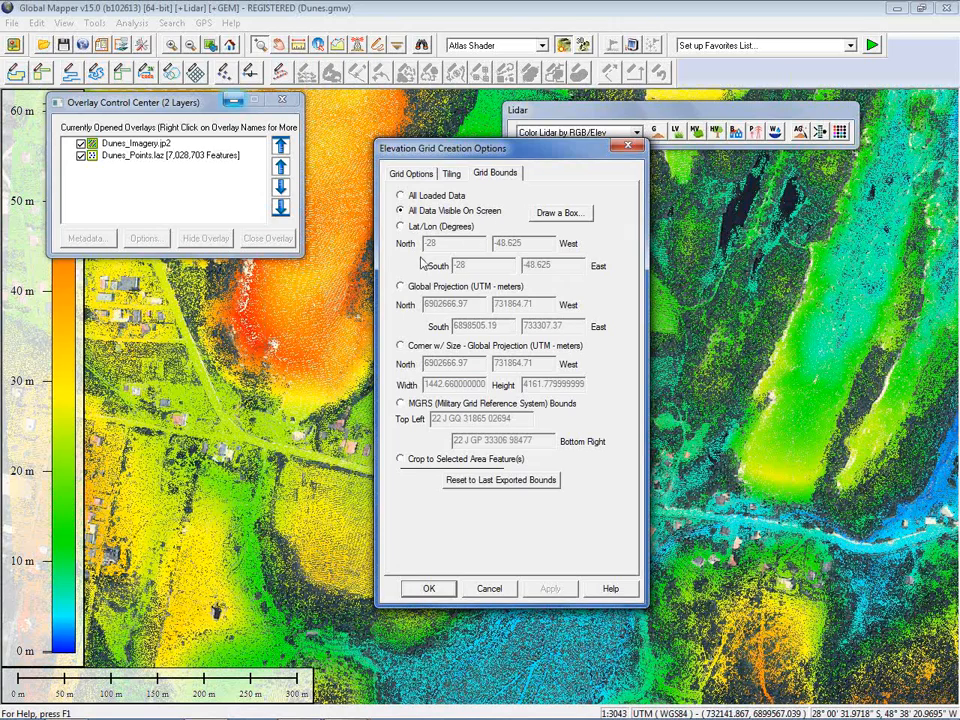
pyautogui.click(420, 588)
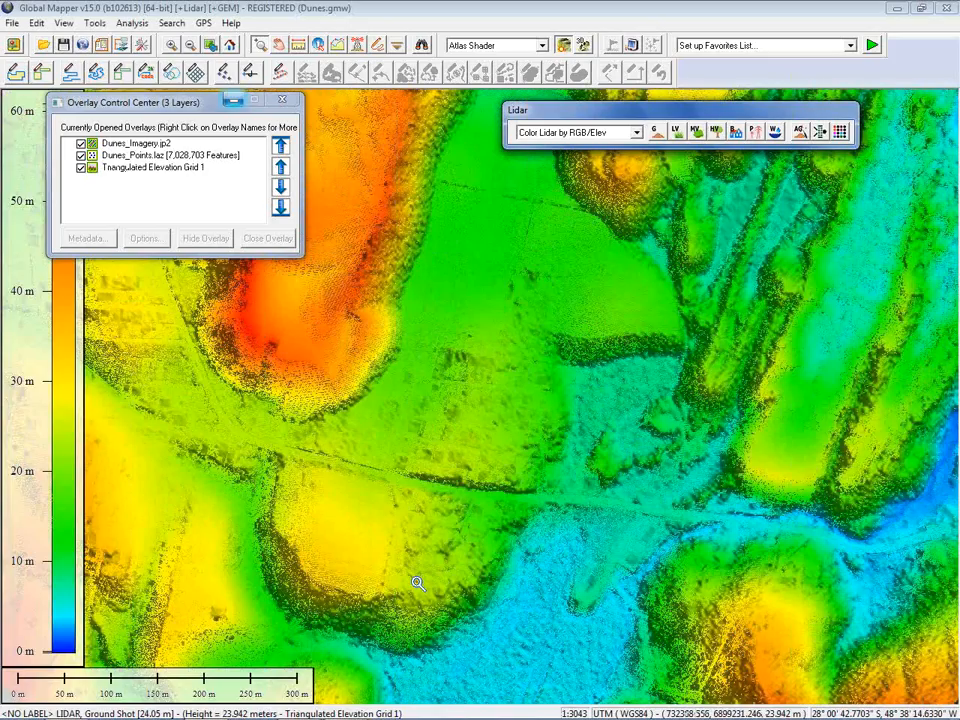
# Hide the Dunes_Points.laz layer, move it to the end of the layer order and show it again.
pyautogui.click(81, 155)
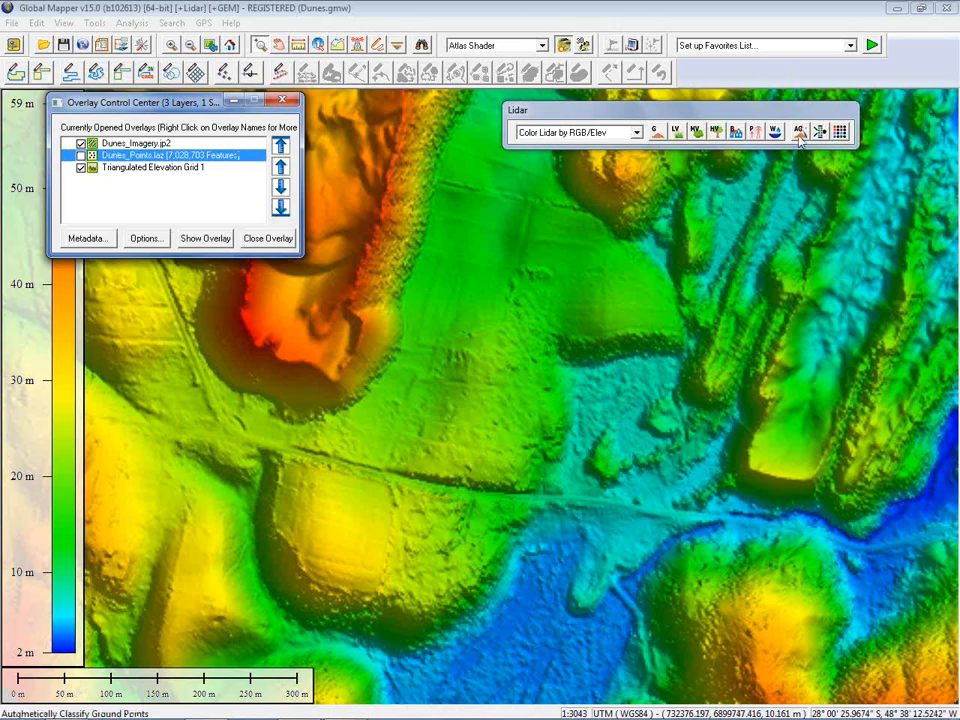
pyautogui.click(282, 210)
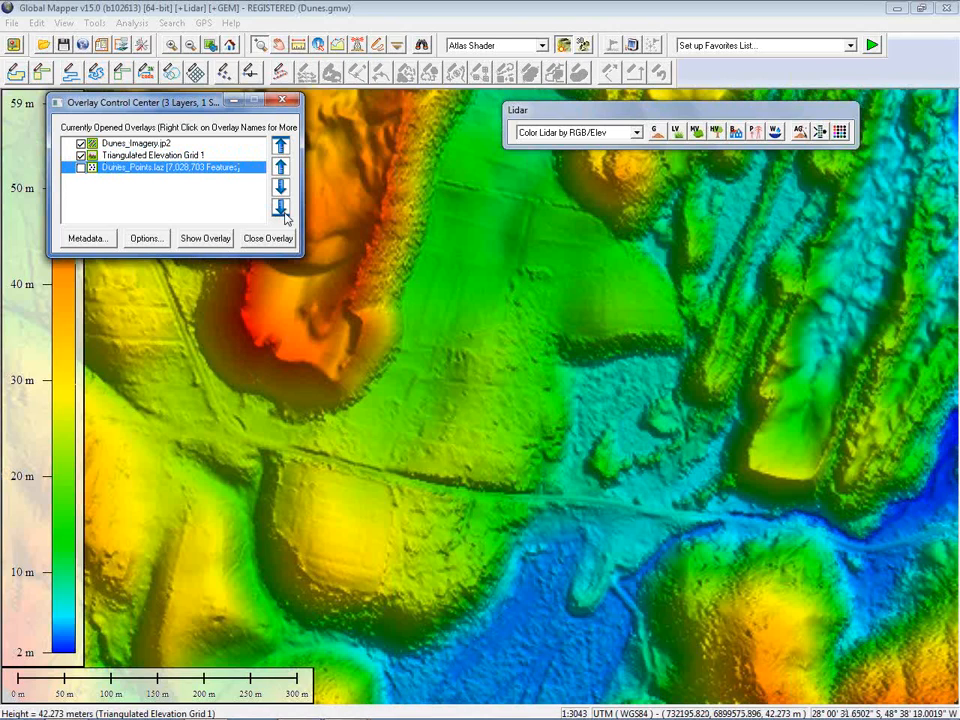
pyautogui.click(81, 168)
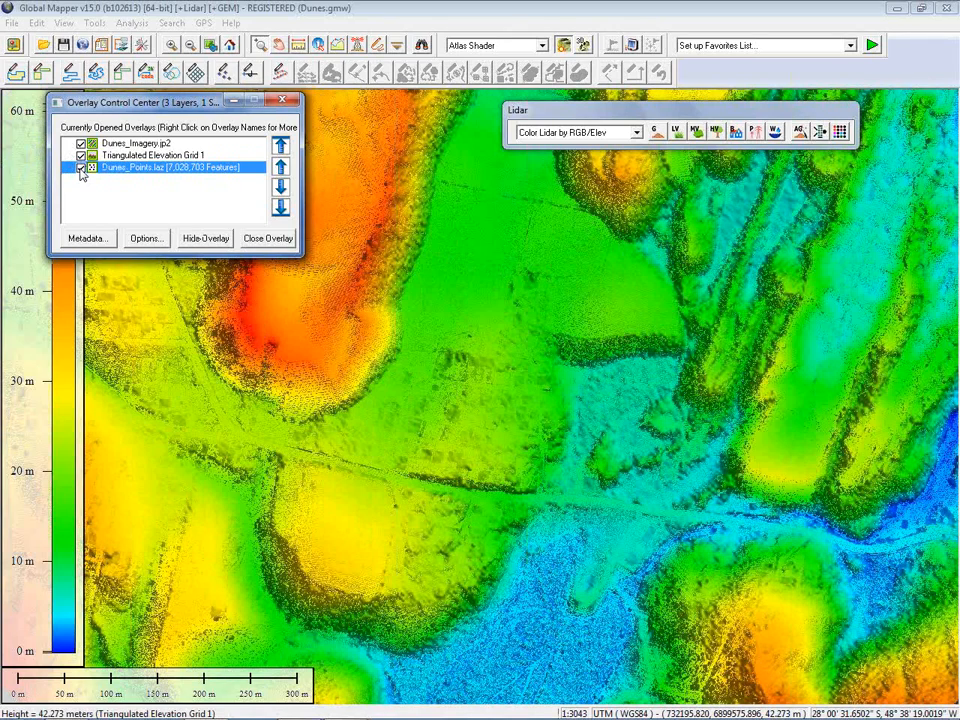
# Set the lidar filter to show all classifications except Ground.
pyautogui.click(819, 136)
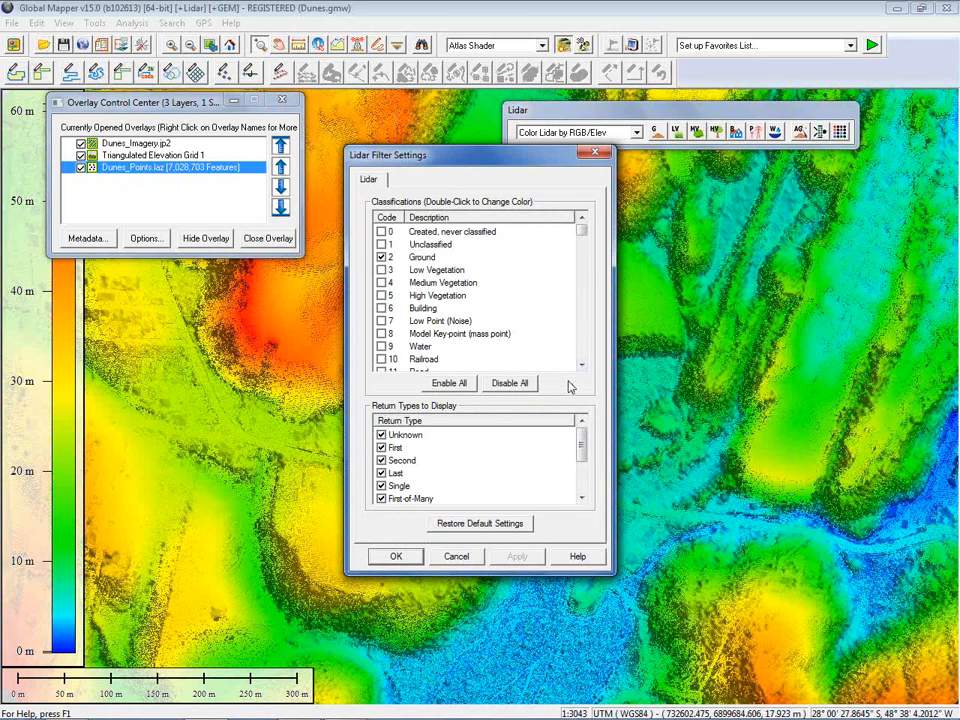
pyautogui.click(449, 385)
pyautogui.click(386, 257)
pyautogui.click(516, 556)
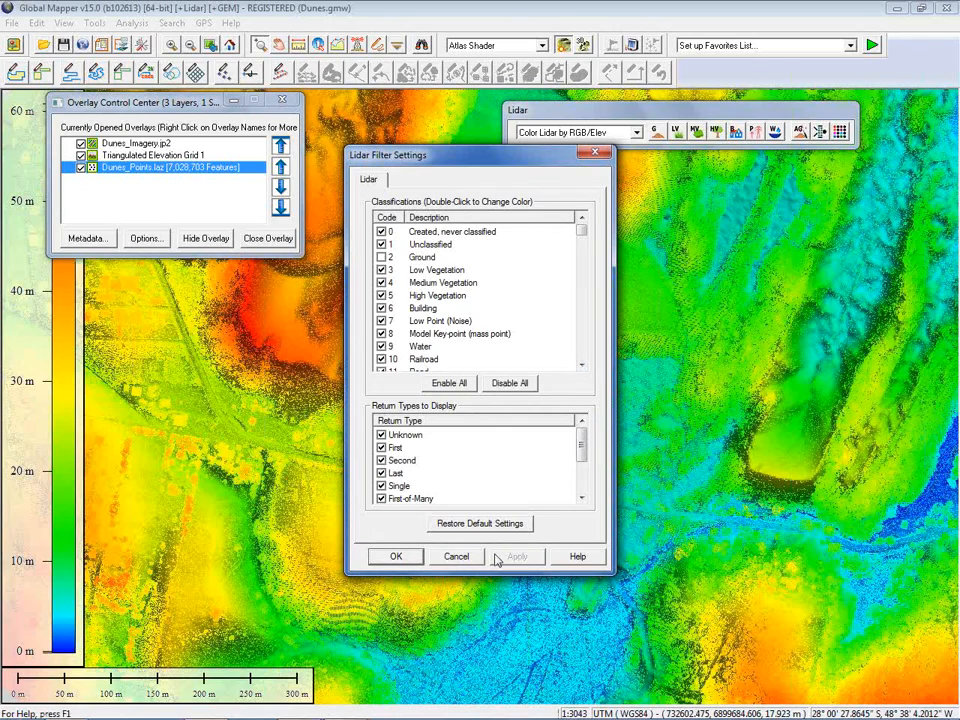
pyautogui.click(396, 557)
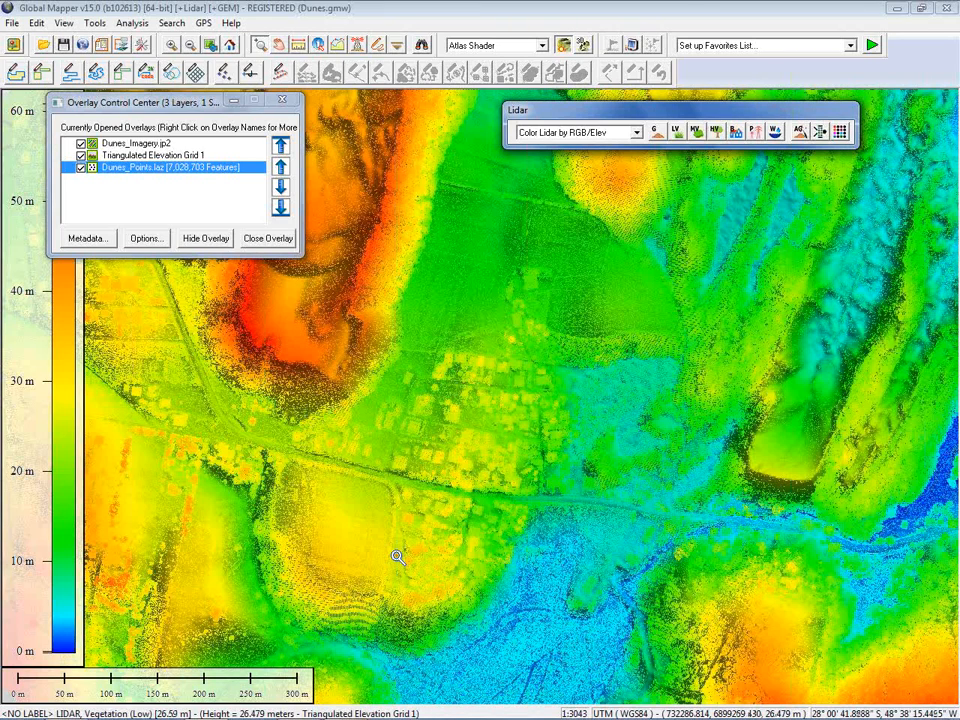
# Examine the non-ground points above the elevation grid in a 3D view, looking closely at the village buildings, and close the view.
pyautogui.click(581, 48)
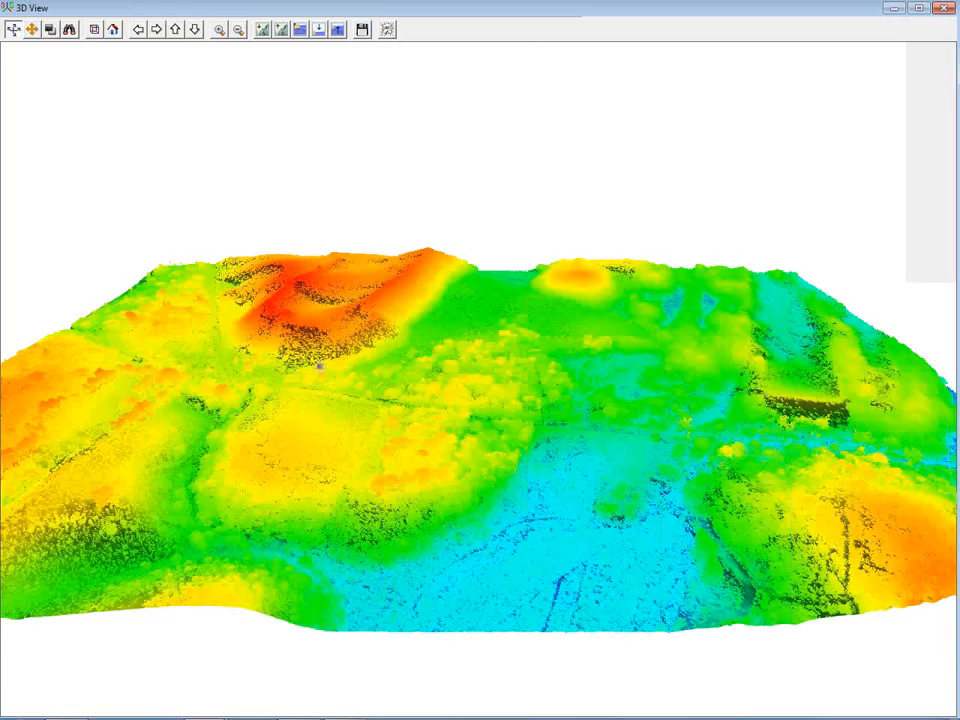
pyautogui.scroll(3, 320, 367)
pyautogui.scroll(5, 320, 367)
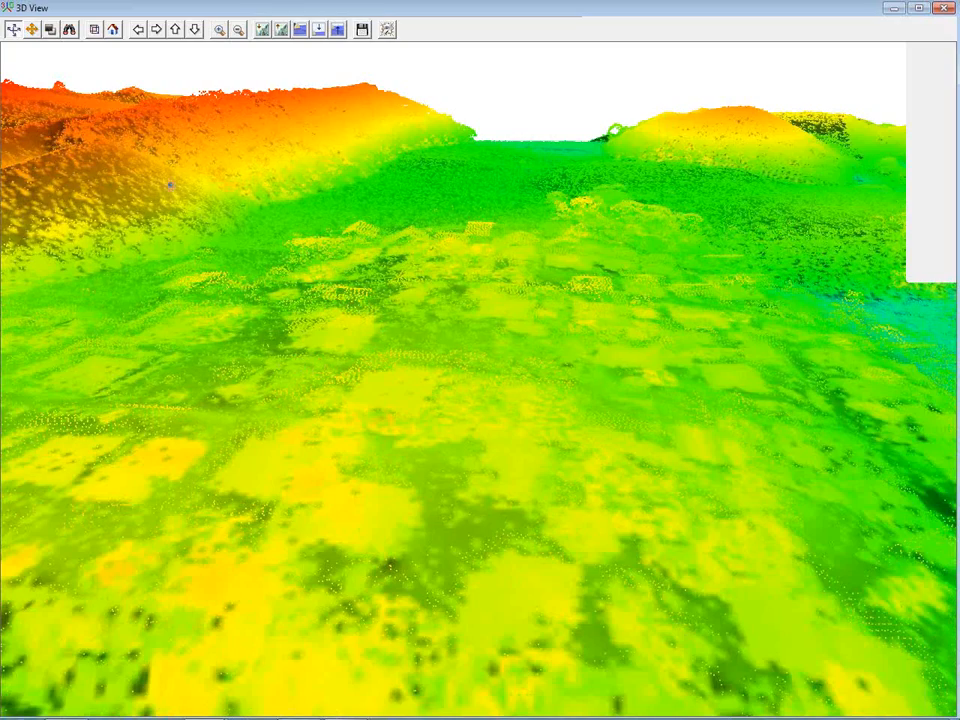
pyautogui.scroll(5, 122, 248)
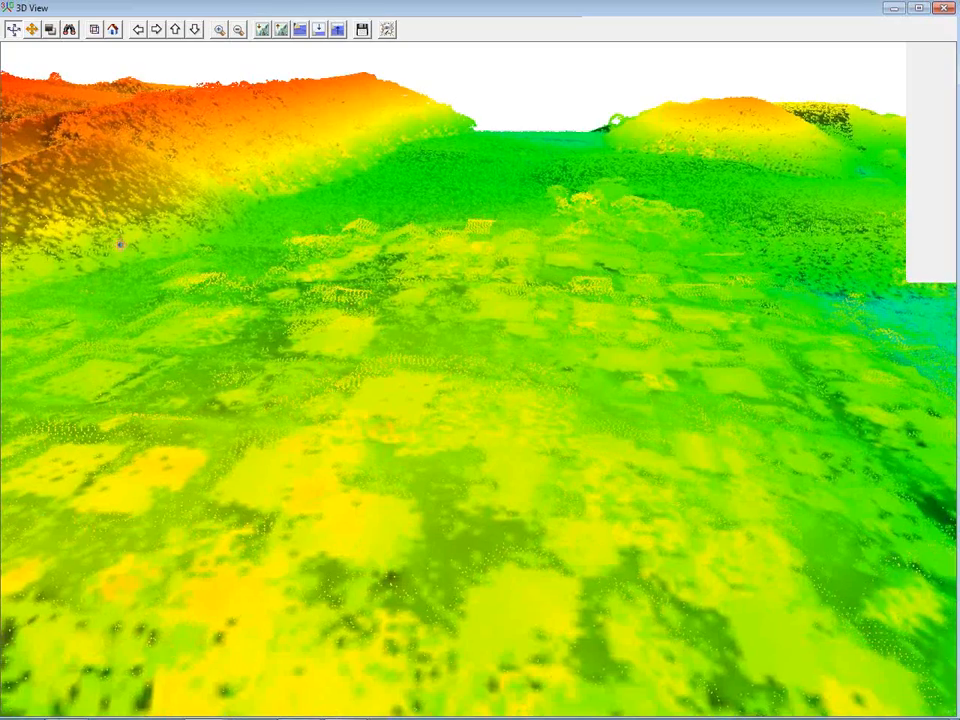
pyautogui.scroll(3, 124, 268)
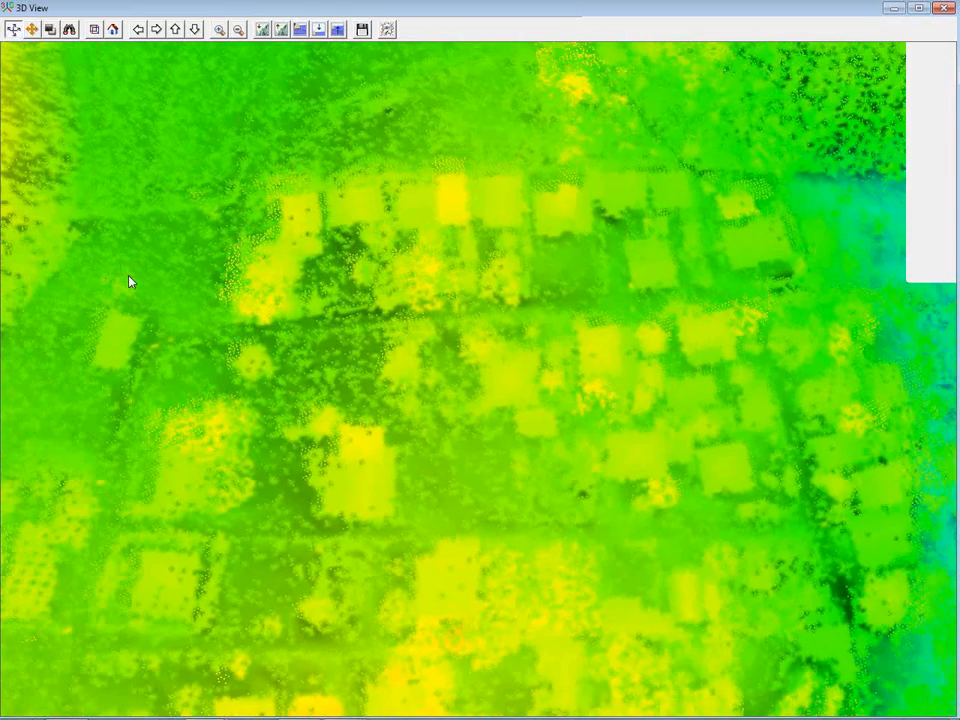
pyautogui.scroll(2, 129, 282)
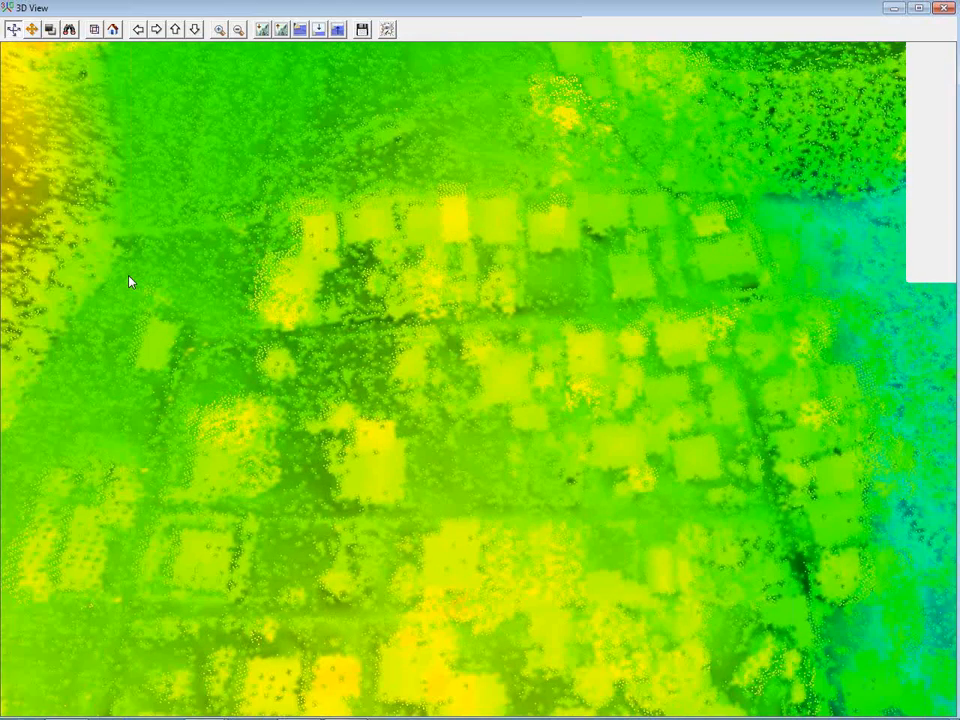
pyautogui.scroll(2, 129, 282)
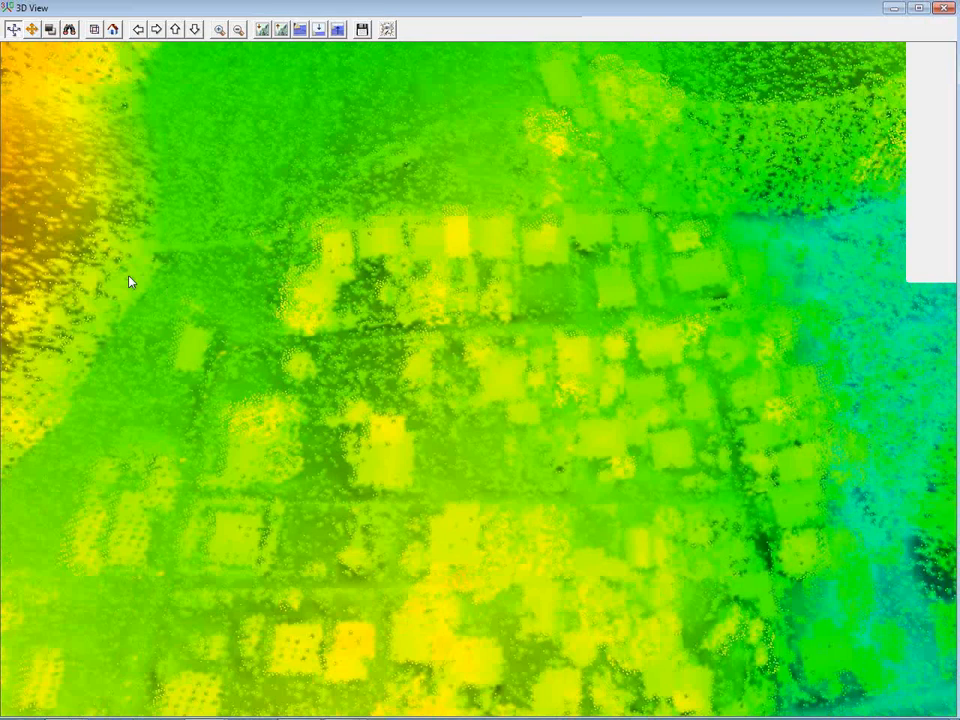
pyautogui.scroll(-2, 129, 282)
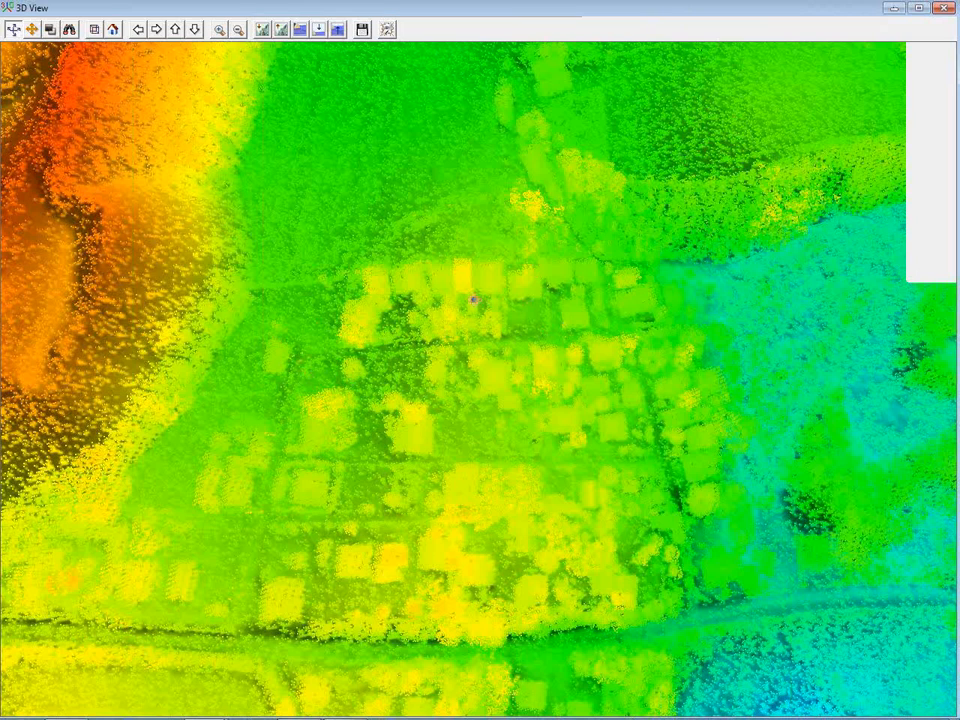
pyautogui.click(936, 8)
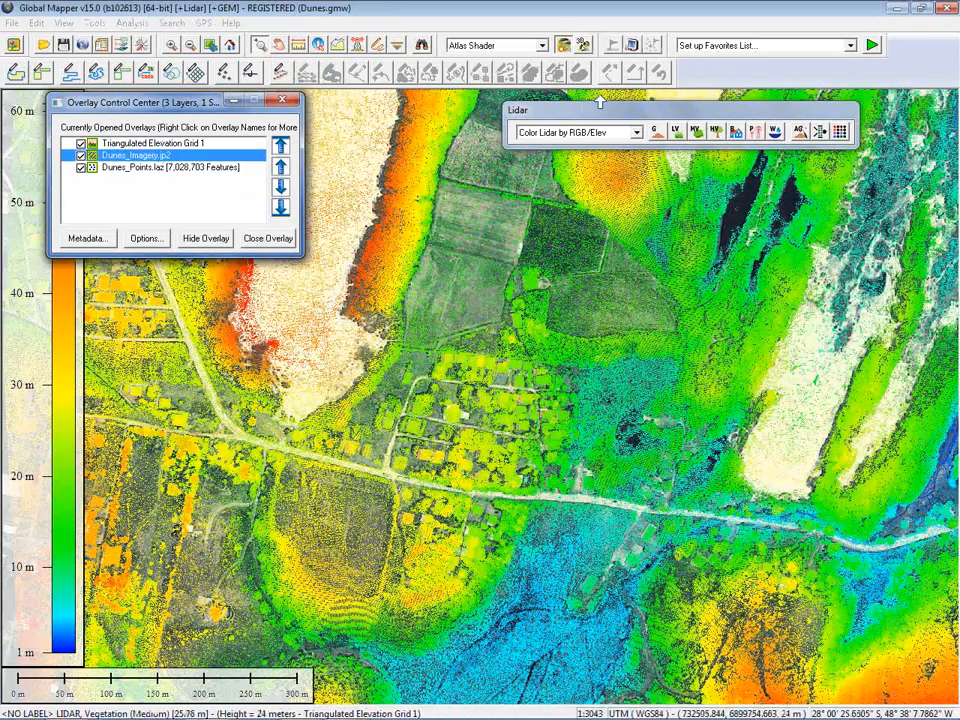
# Examine the non-ground points over the imagery-draped terrain in 3D, around the village roads, fields and dune.
pyautogui.click(584, 46)
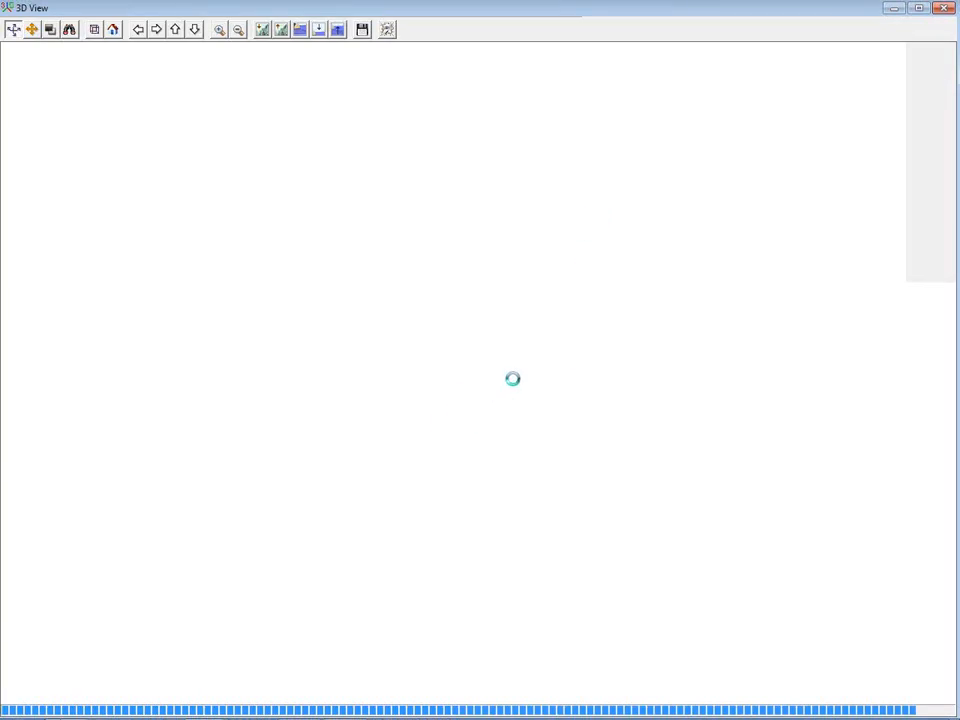
pyautogui.scroll(8, 514, 380)
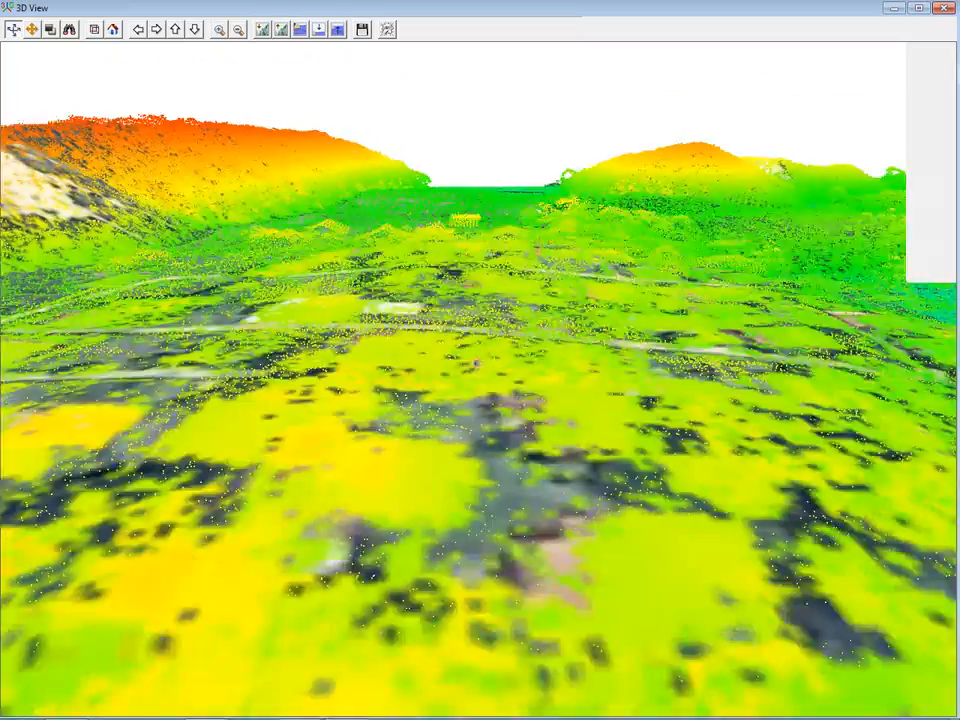
pyautogui.moveTo(476, 364); pyautogui.dragTo(542, 378)
pyautogui.scroll(-10, 542, 378)
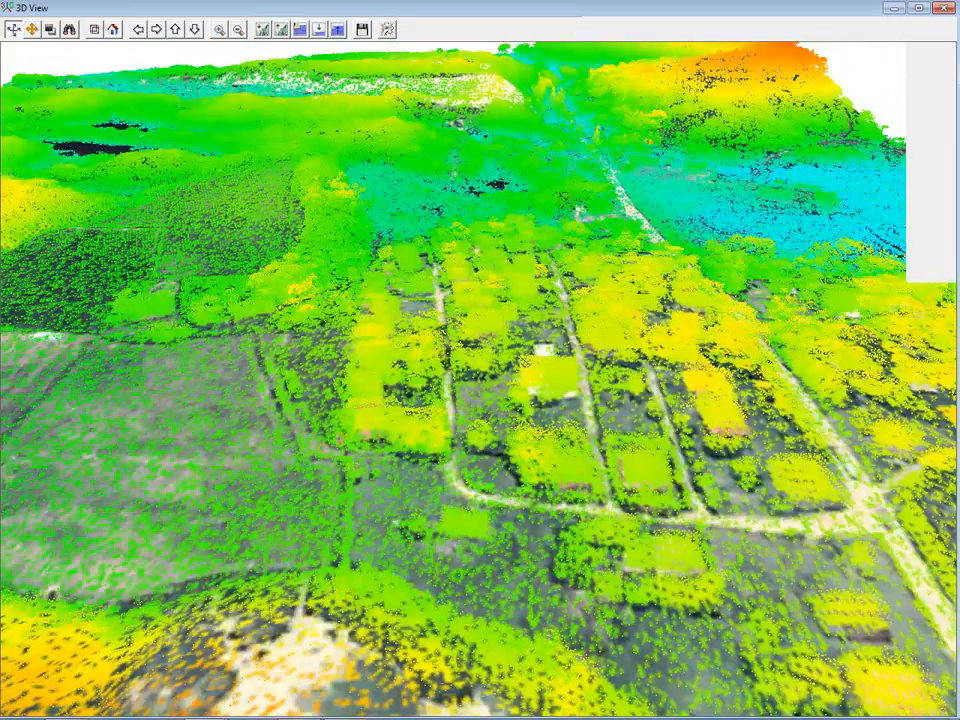
pyautogui.moveTo(296, 301); pyautogui.dragTo(378, 326)
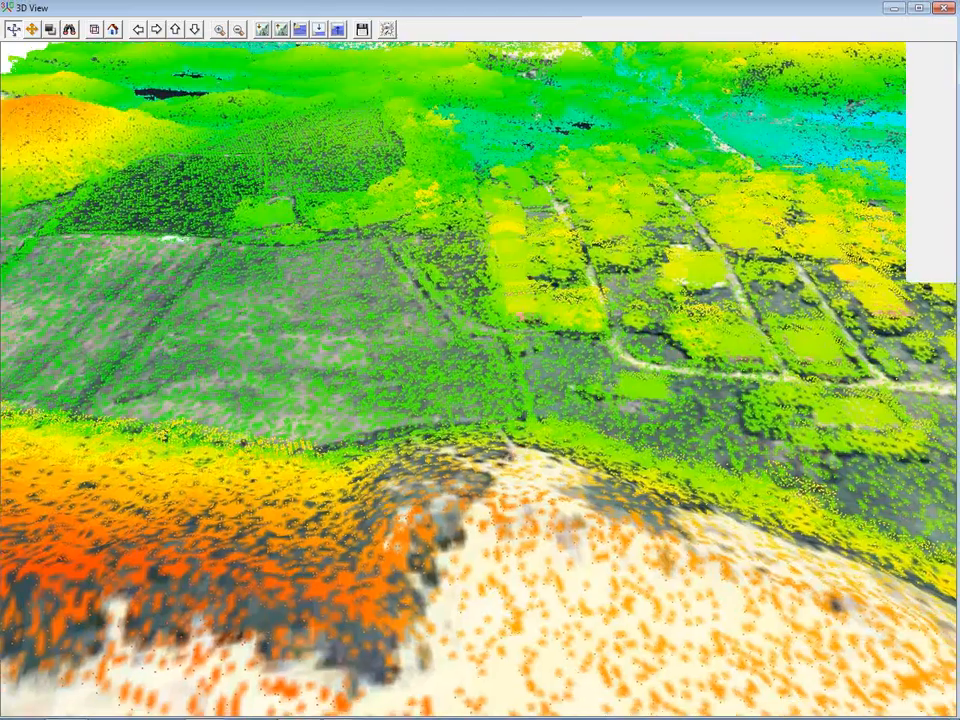
pyautogui.moveTo(507, 438); pyautogui.dragTo(459, 437)
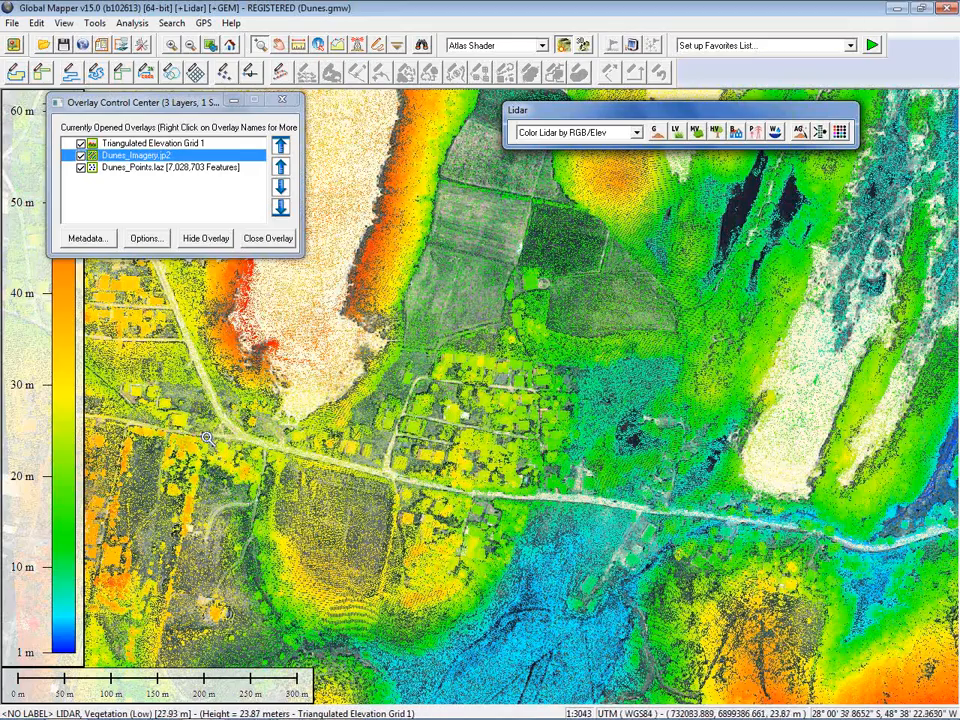
# Hide the imagery and elevation grid layers and enable all lidar classifications for the Dunes points.
pyautogui.click(81, 156)
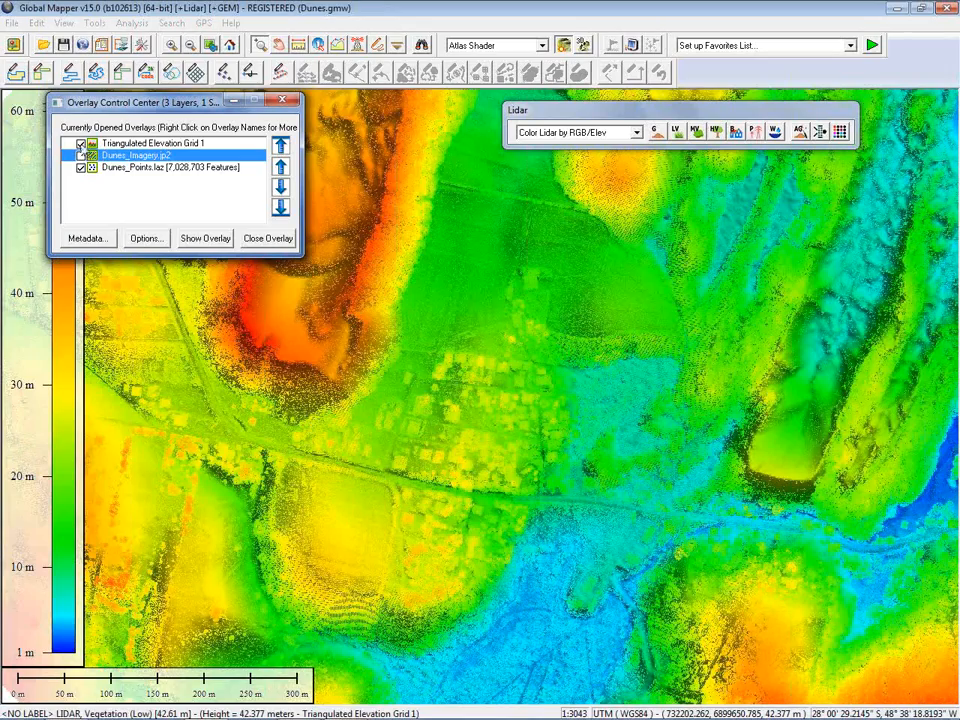
pyautogui.click(81, 144)
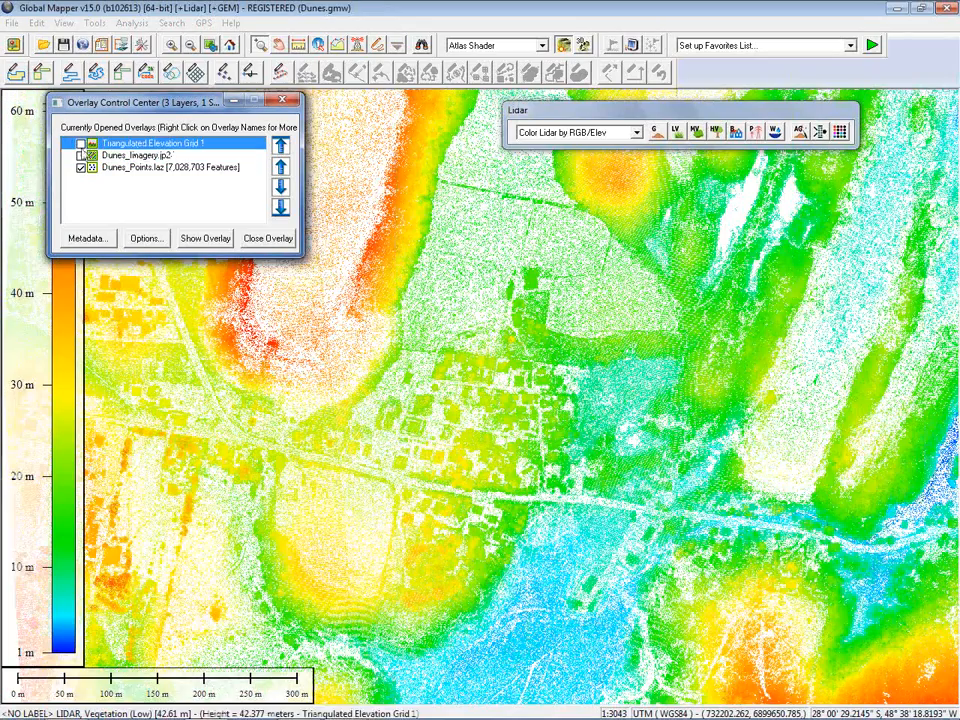
pyautogui.click(819, 131)
pyautogui.click(449, 384)
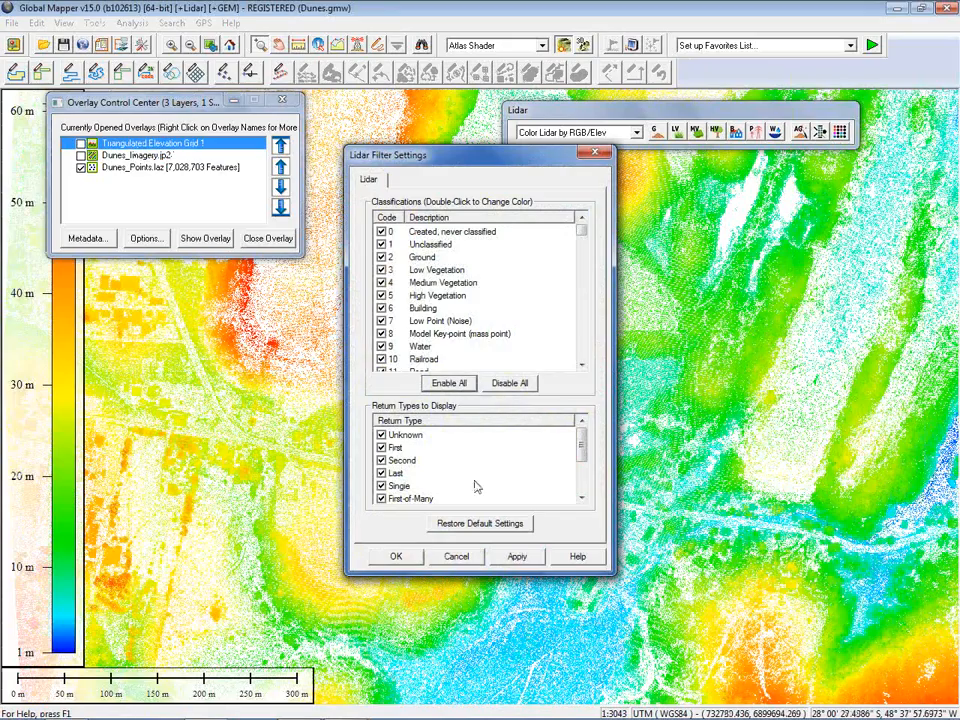
pyautogui.click(398, 558)
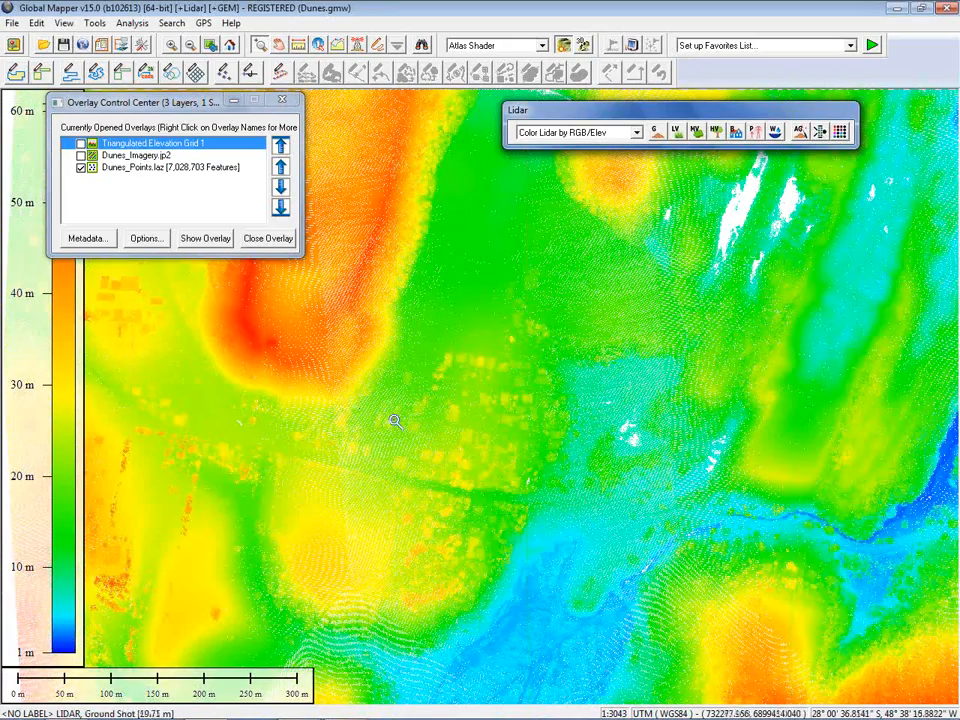
pyautogui.moveTo(353, 387); pyautogui.dragTo(423, 461)
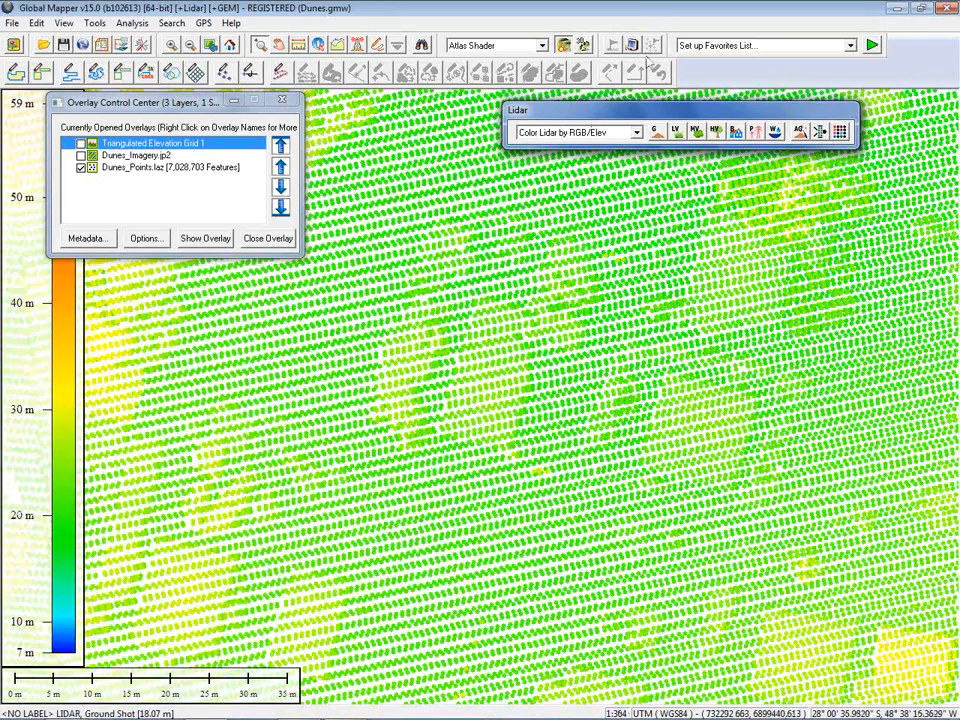
# Color the Dunes lidar points by classification and view more of the village at a smaller scale.
pyautogui.click(635, 133)
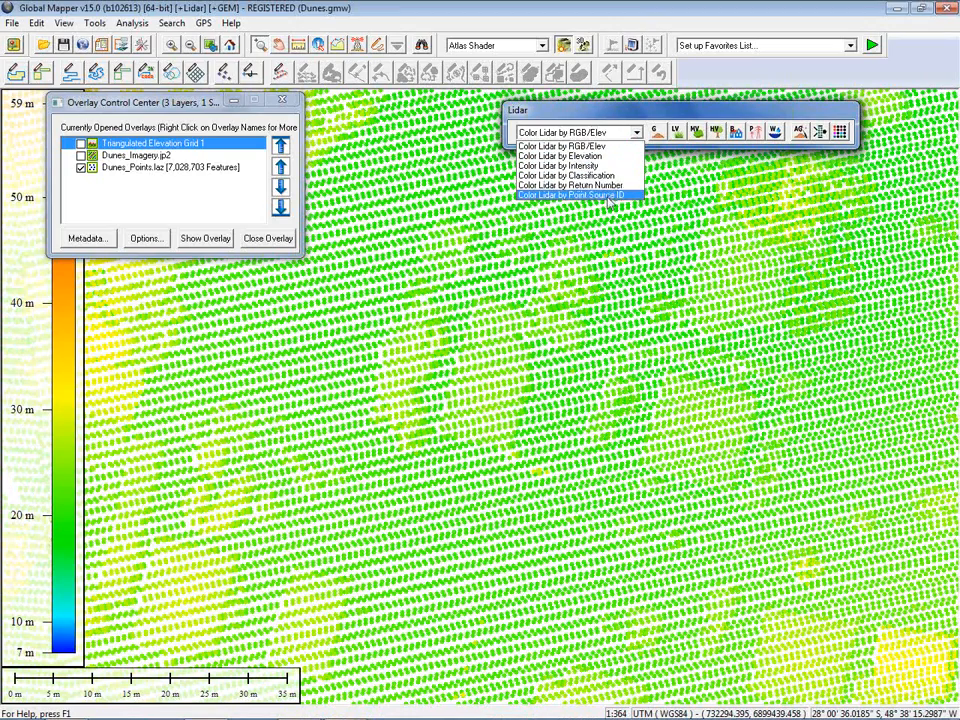
pyautogui.click(600, 176)
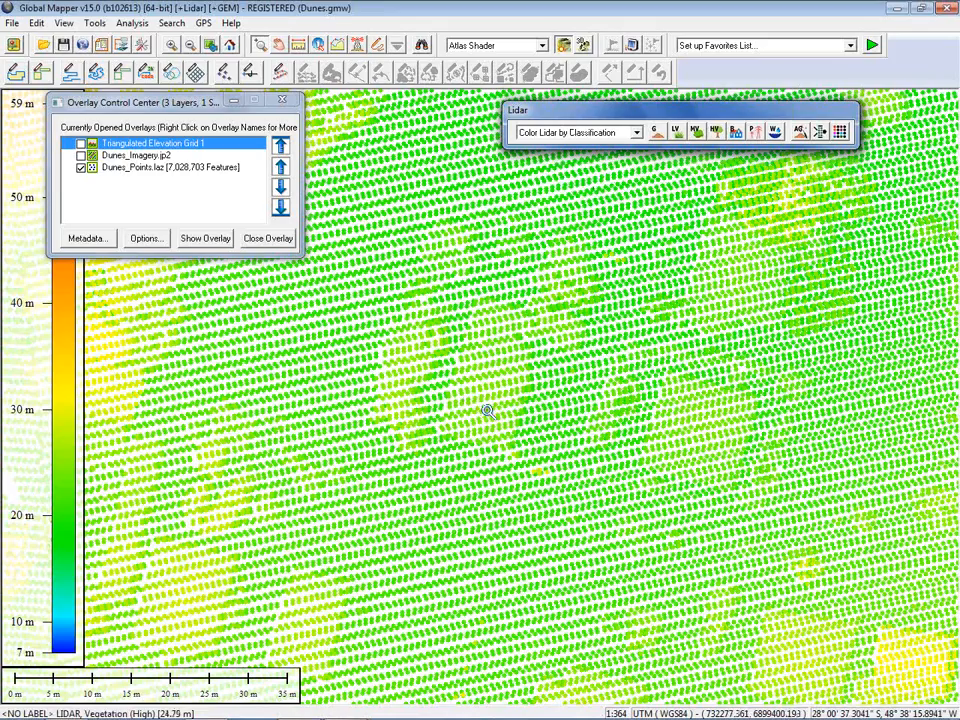
pyautogui.moveTo(617, 118); pyautogui.dragTo(597, 96)
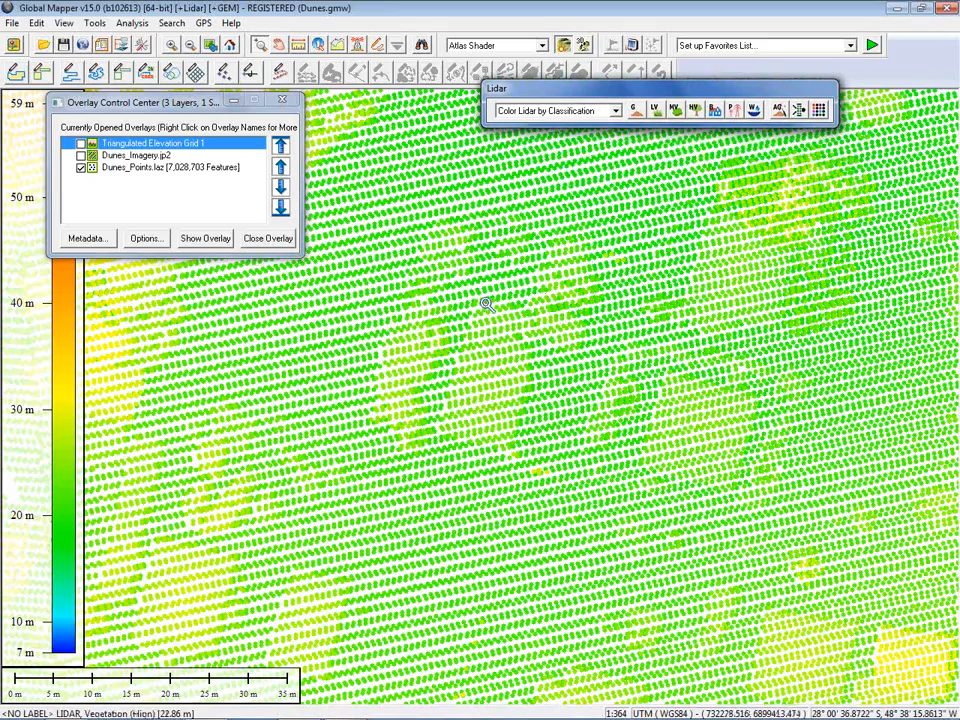
pyautogui.scroll(-2, 472, 293)
pyautogui.scroll(-2, 472, 293)
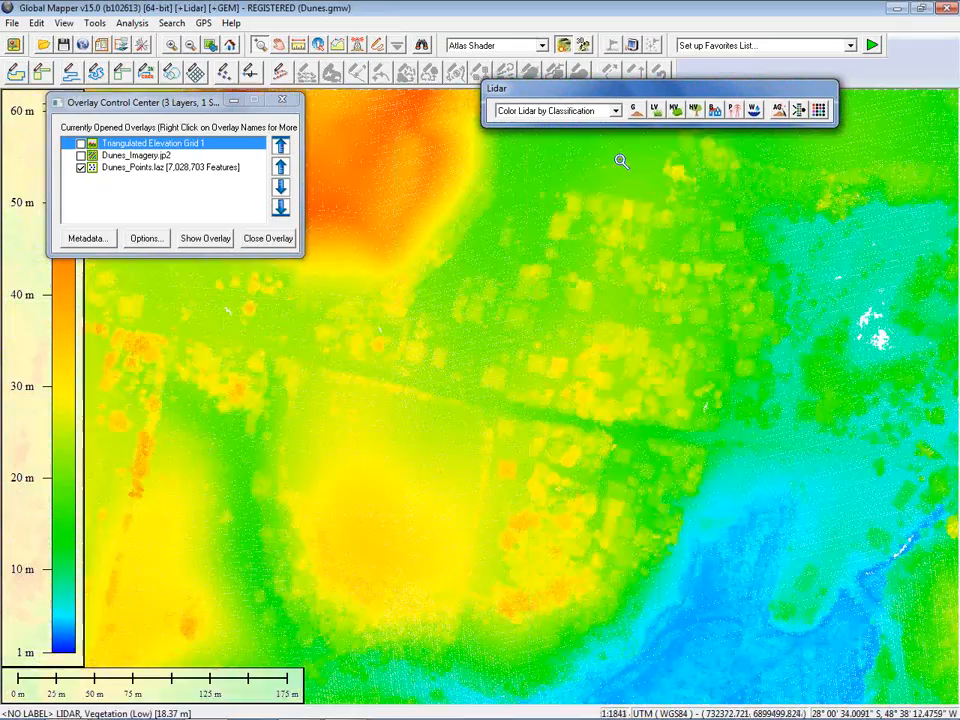
pyautogui.click(616, 111)
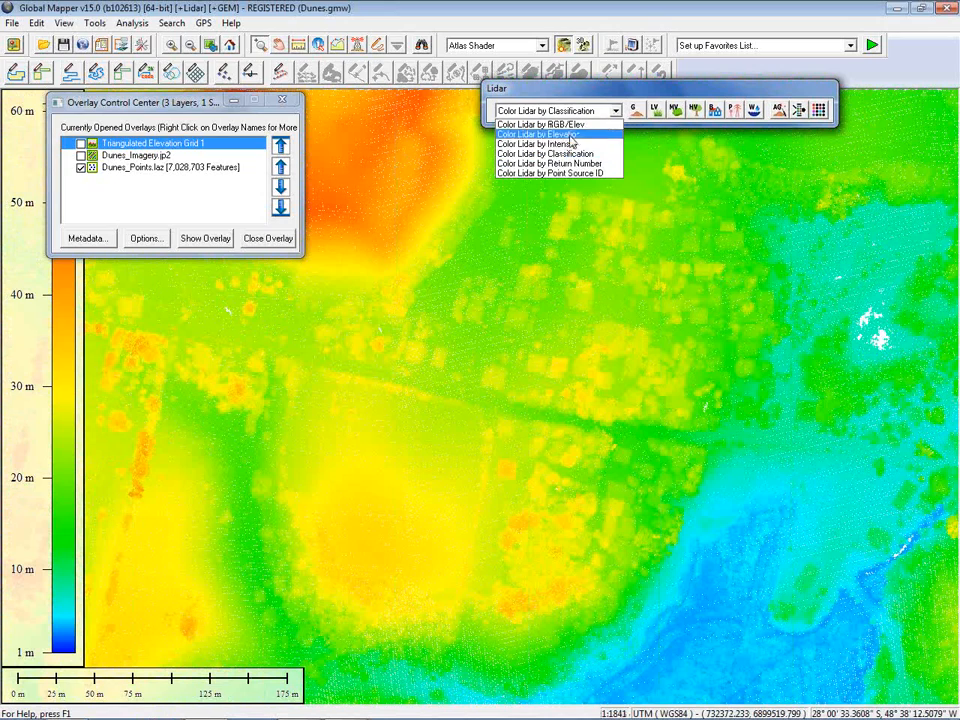
pyautogui.click(575, 153)
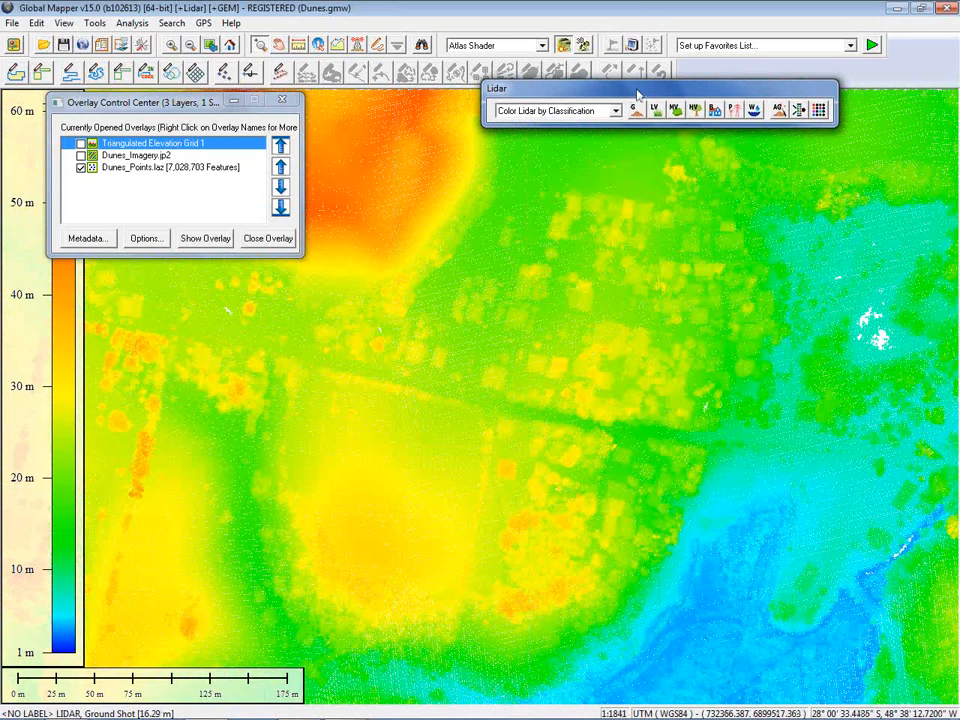
# Float the Lidar toolbar over the map and close the Triangulated Elevation Grid 1 layer.
pyautogui.moveTo(727, 95); pyautogui.dragTo(700, 90)
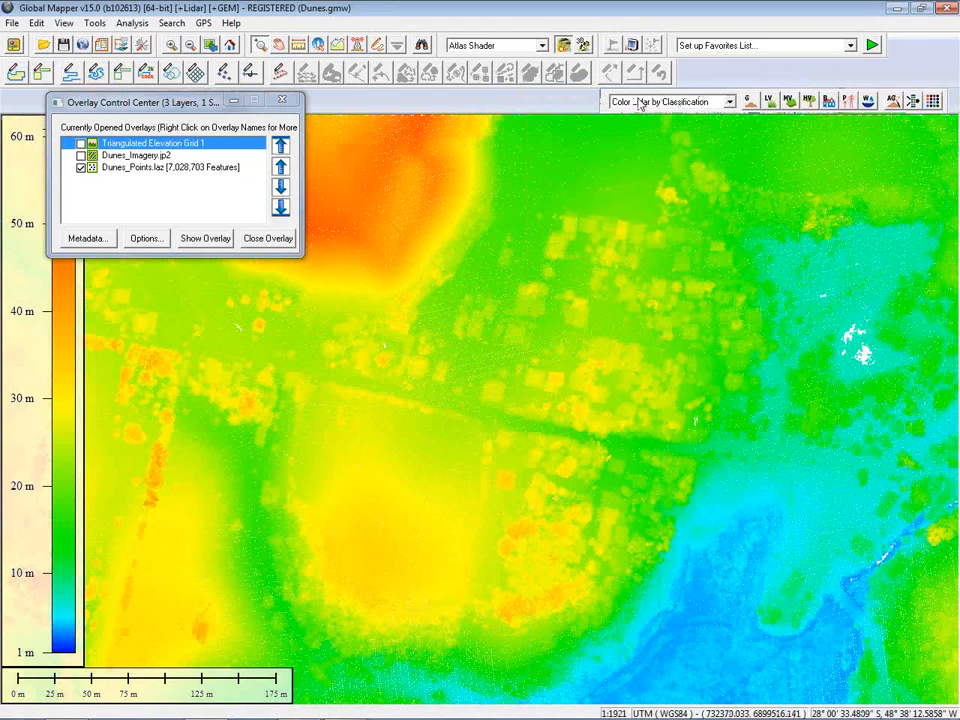
pyautogui.moveTo(606, 101); pyautogui.dragTo(565, 125)
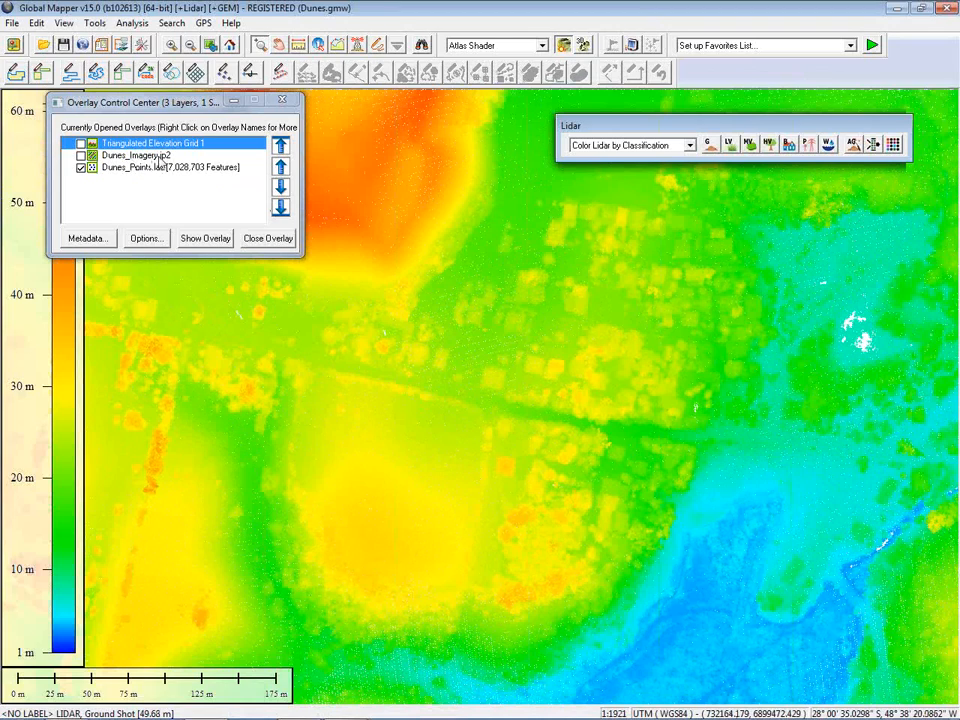
pyautogui.click(253, 240)
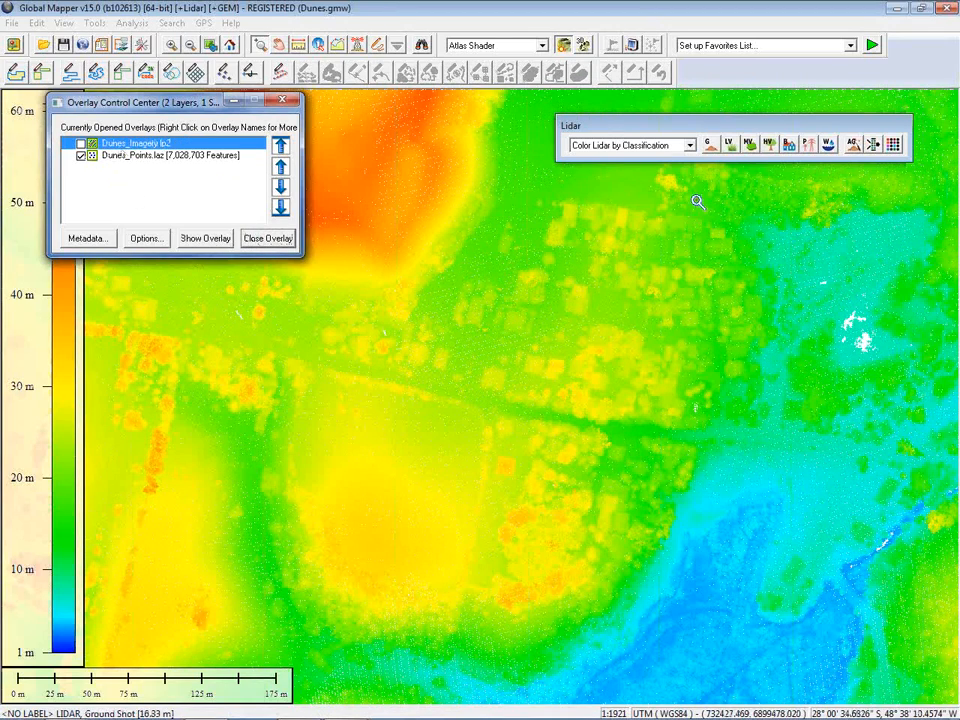
pyautogui.moveTo(658, 122); pyautogui.dragTo(628, 107)
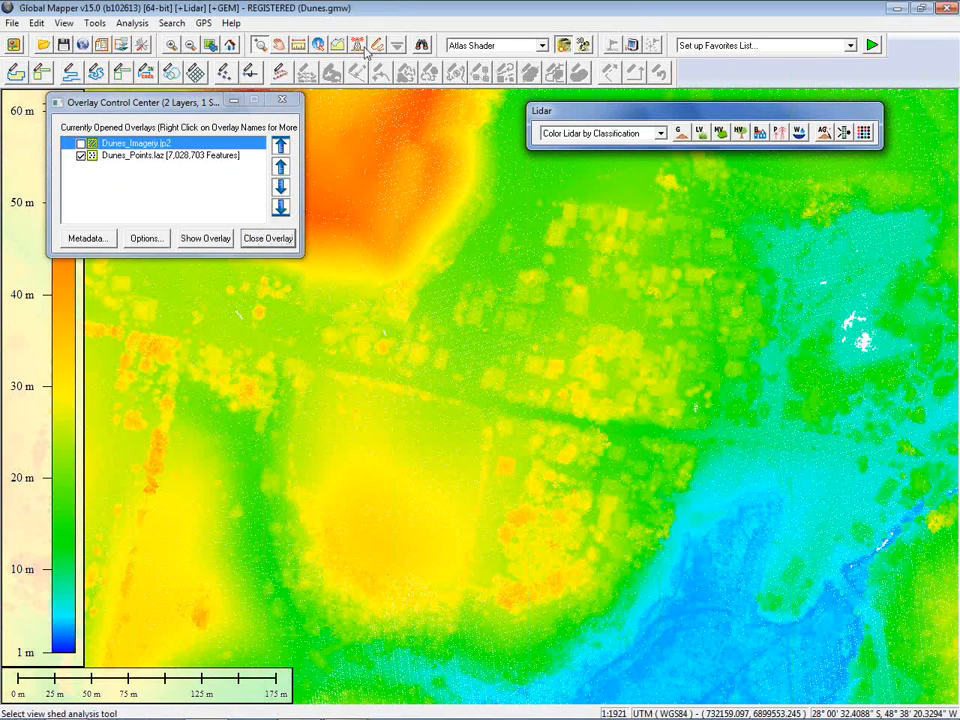
# Draw a path profile about 34 m long from the edge of the road northward across a village building.
pyautogui.click(340, 50)
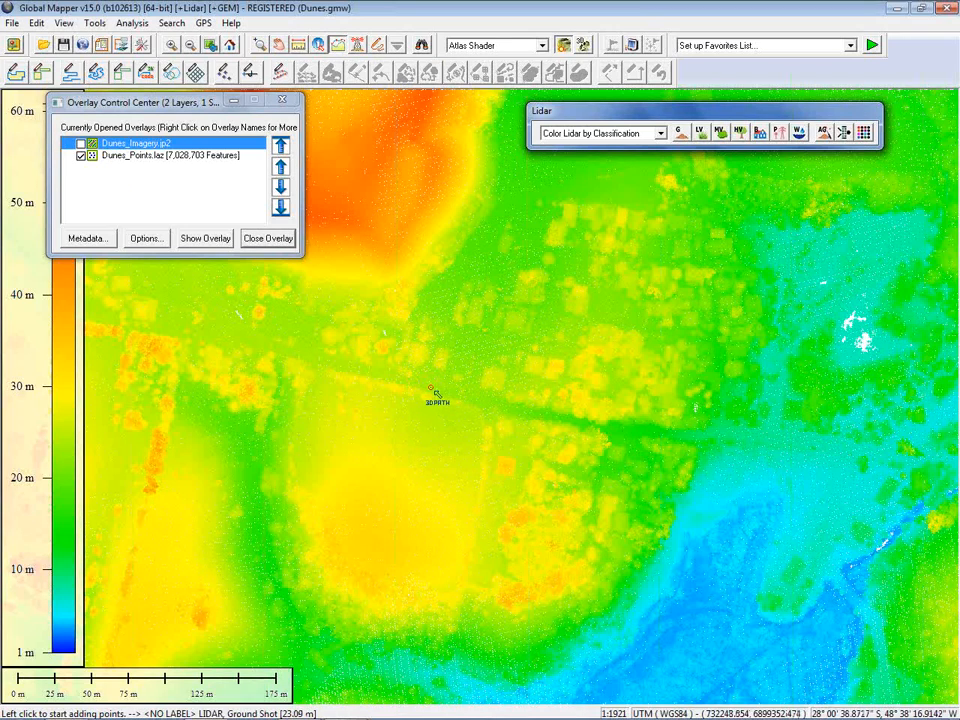
pyautogui.click(431, 388)
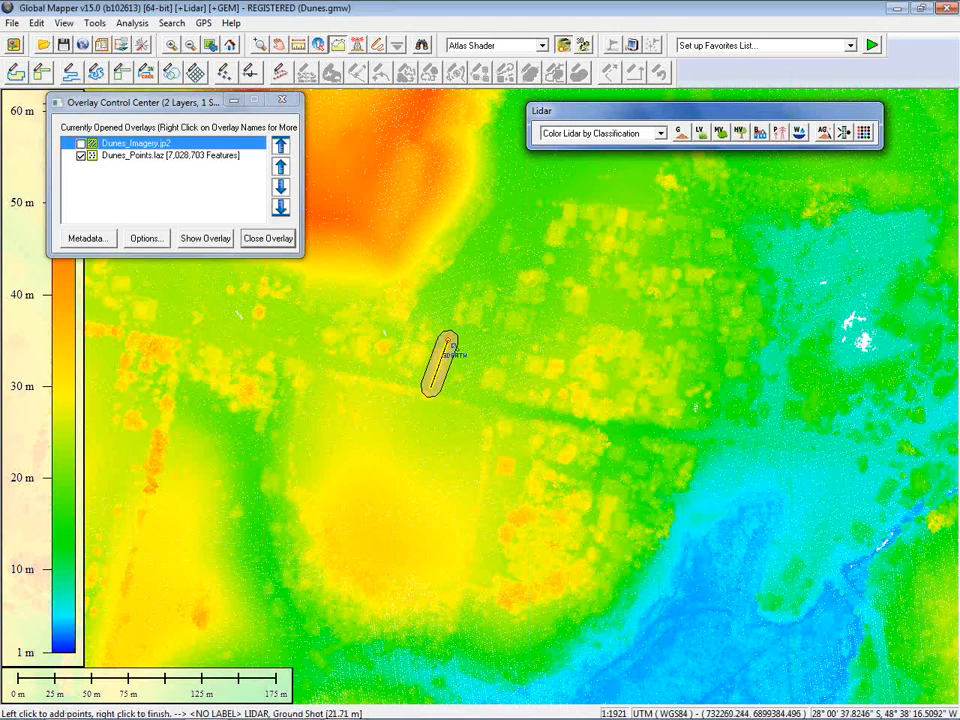
pyautogui.rightClick(452, 345)
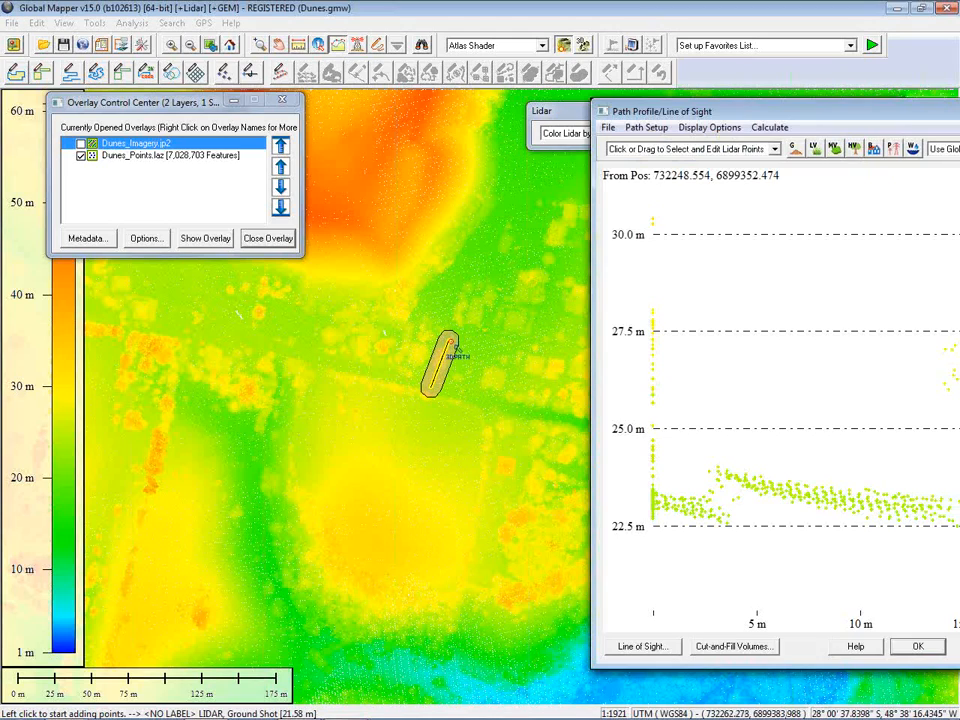
# Color the path profile's lidar points by classification and narrow the profile window over the map.
pyautogui.moveTo(767, 113); pyautogui.dragTo(219, 74)
pyautogui.click(518, 113)
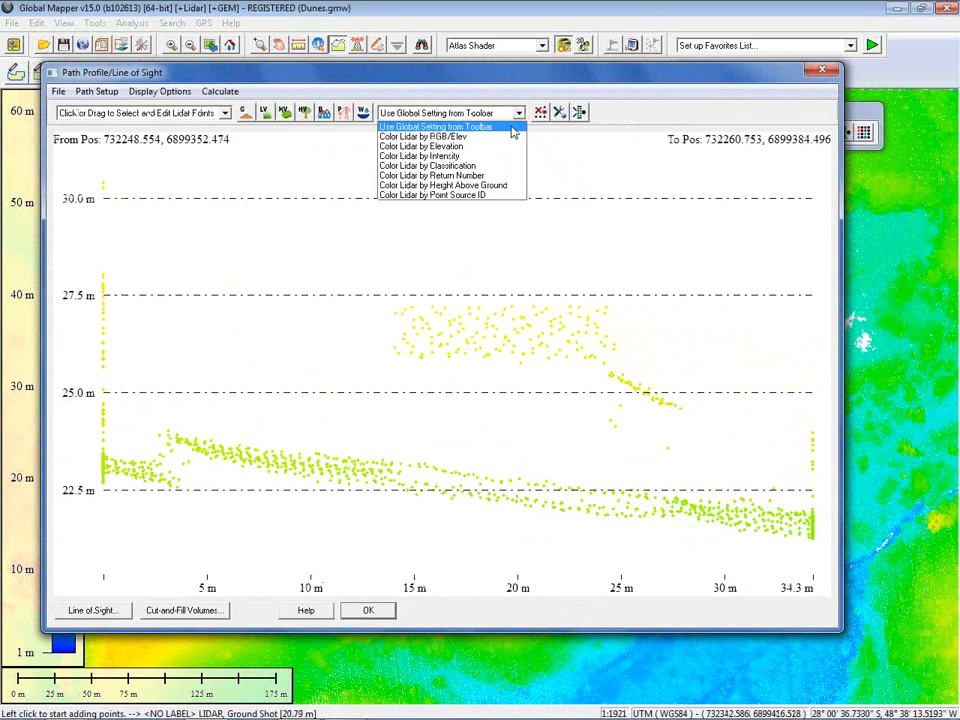
pyautogui.click(500, 166)
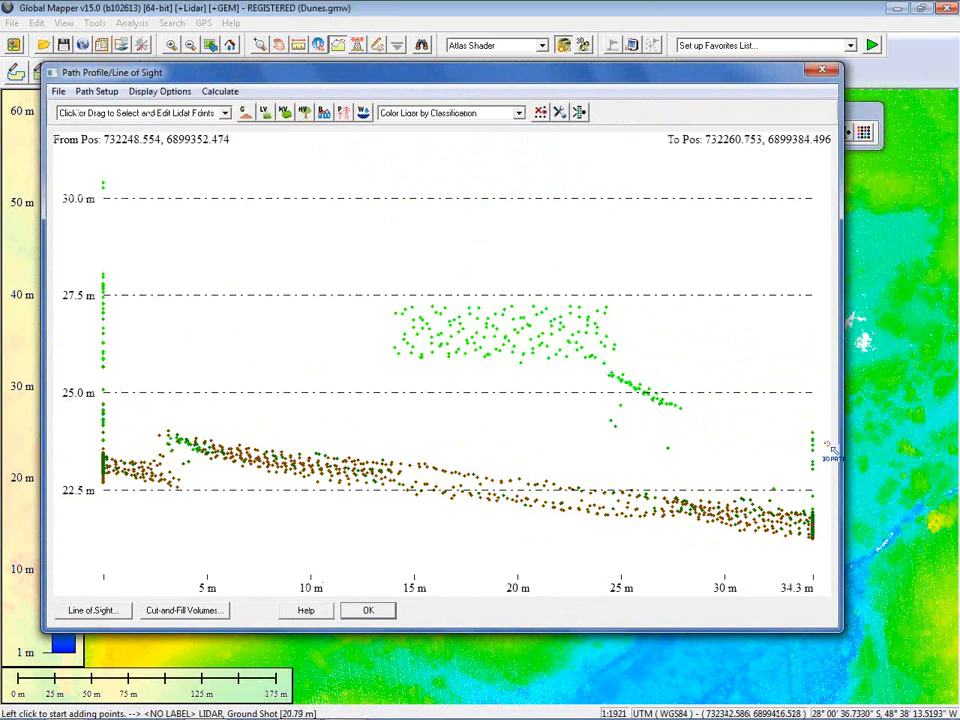
pyautogui.moveTo(841, 435); pyautogui.dragTo(755, 435)
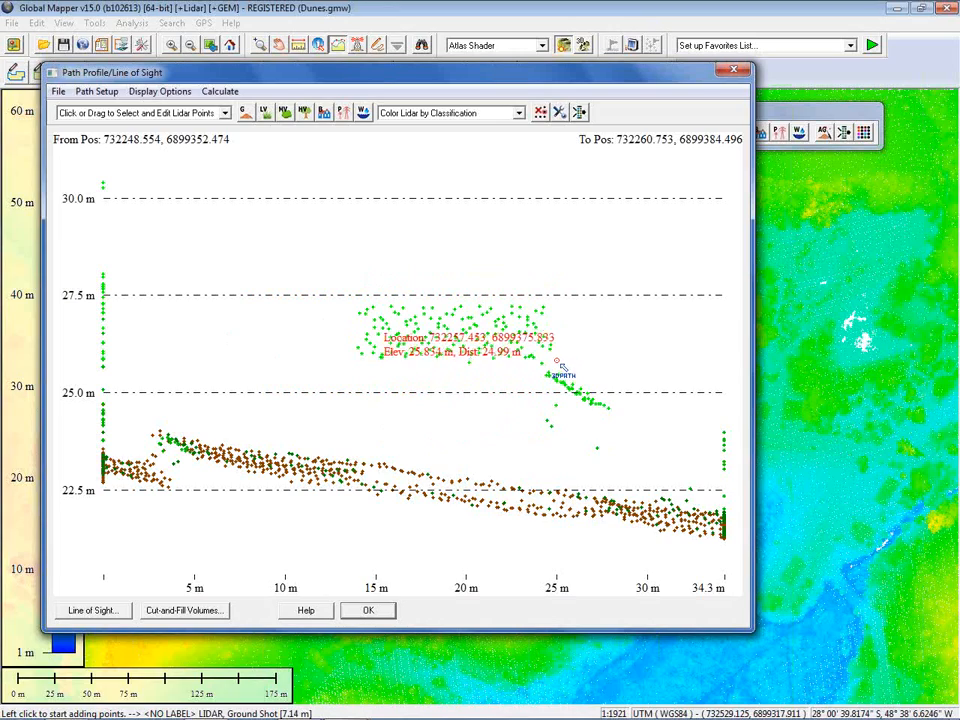
pyautogui.moveTo(448, 82); pyautogui.dragTo(495, 313)
pyautogui.moveTo(206, 306); pyautogui.dragTo(171, 86)
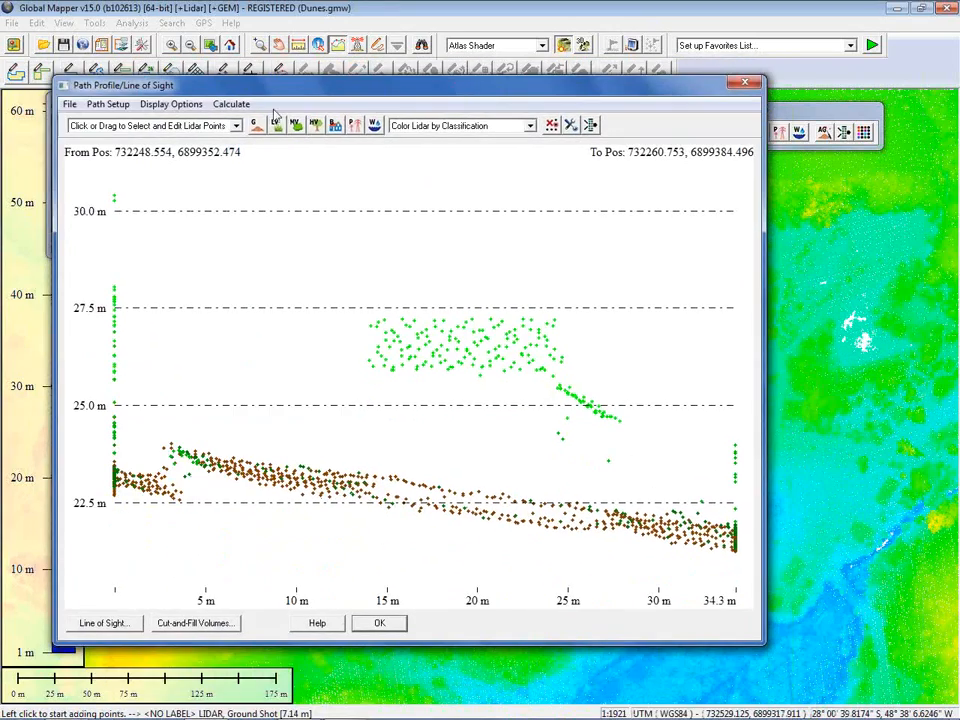
pyautogui.click(110, 104)
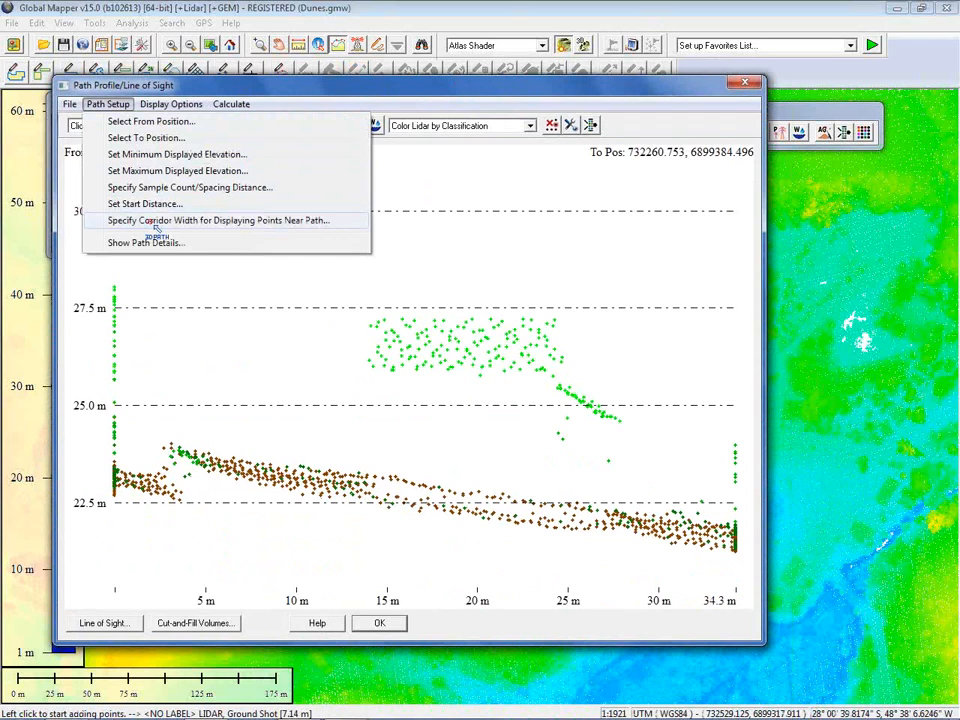
pyautogui.click(231, 104)
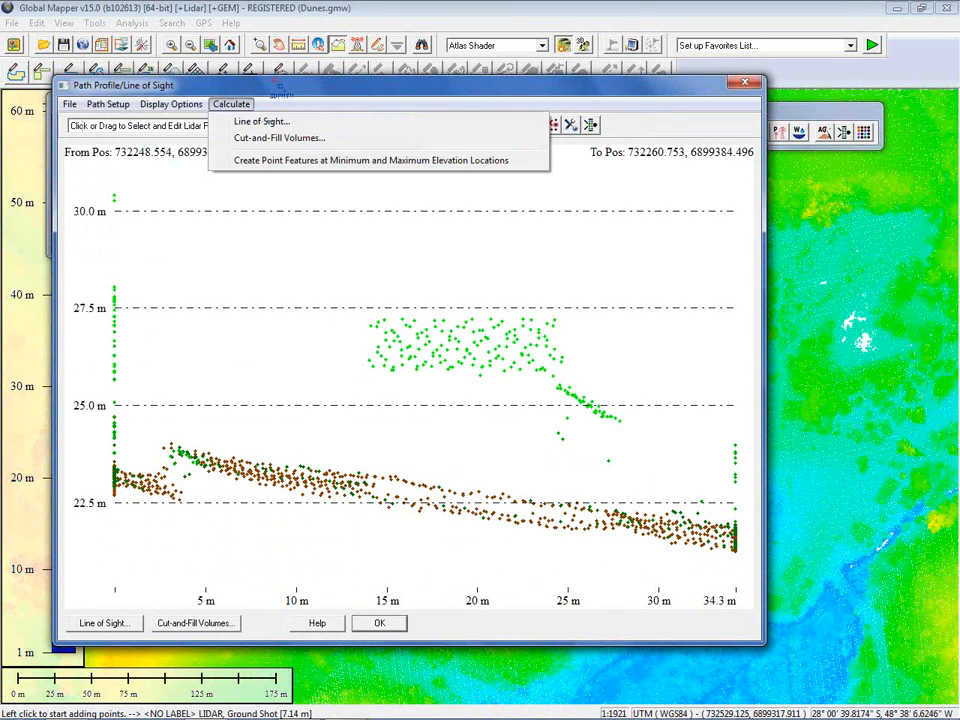
pyautogui.click(278, 84)
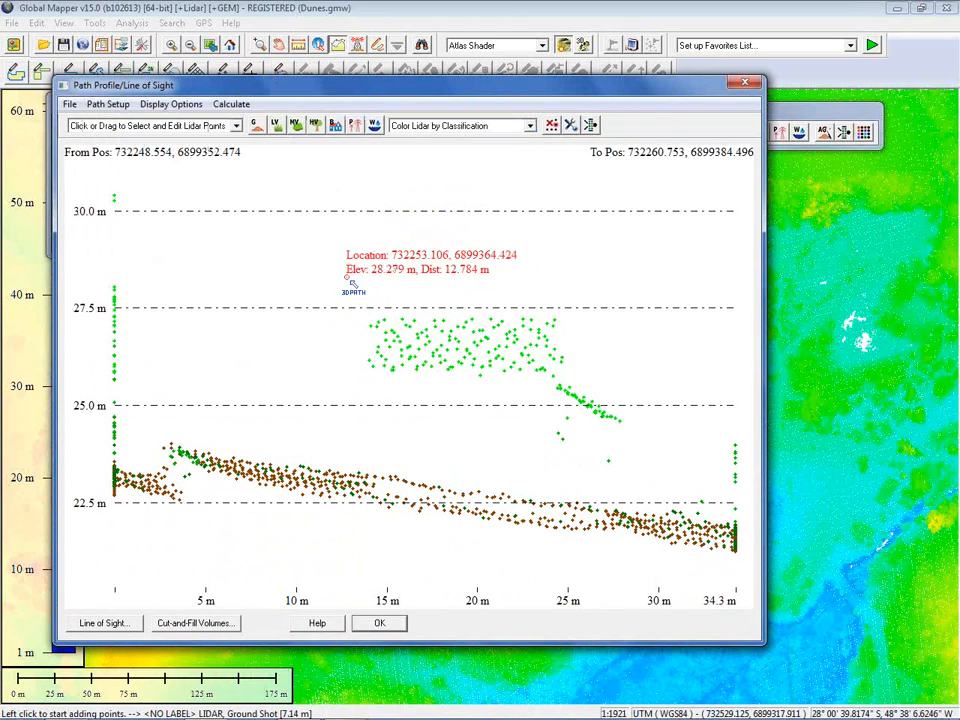
# Reclassify the flat roof cluster between about 14 and 25 m along the profile as Building and close the profile.
pyautogui.moveTo(346, 294); pyautogui.dragTo(605, 388)
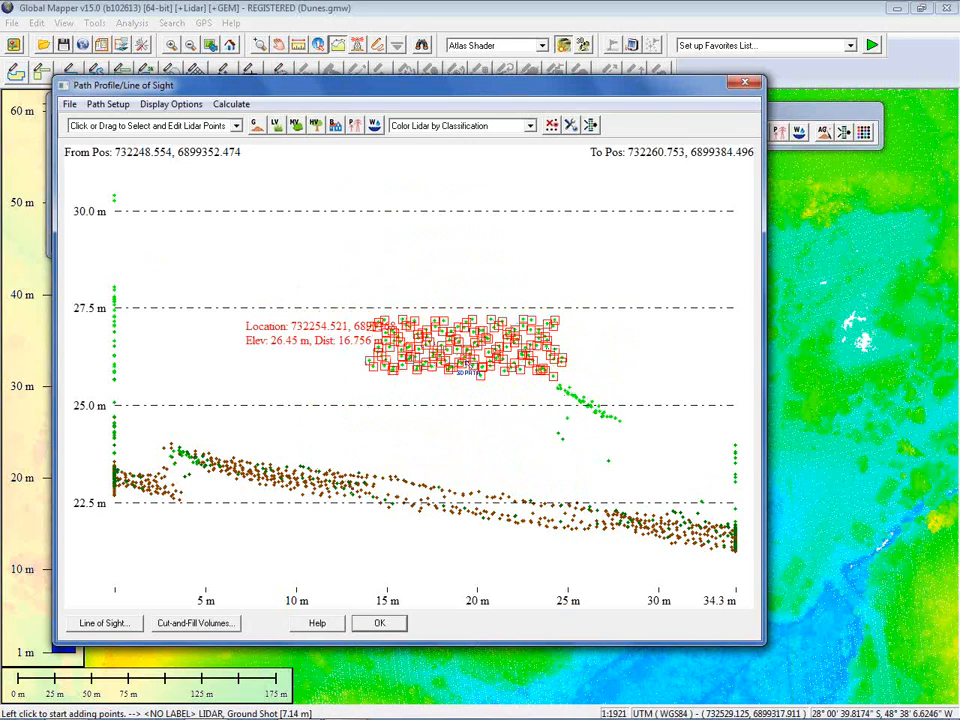
pyautogui.click(336, 126)
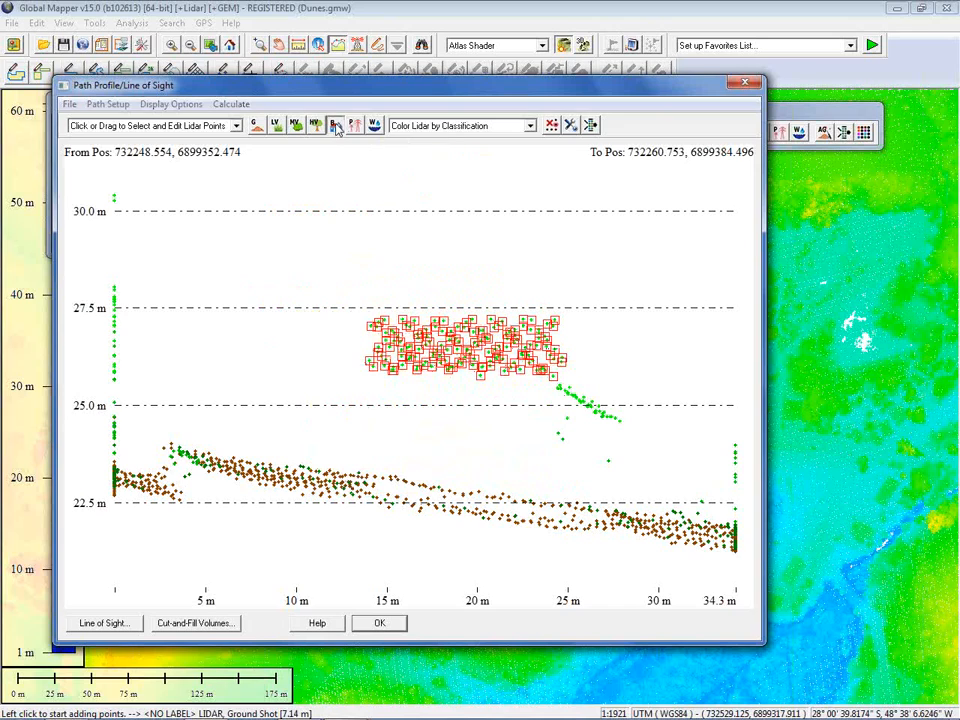
pyautogui.click(470, 400)
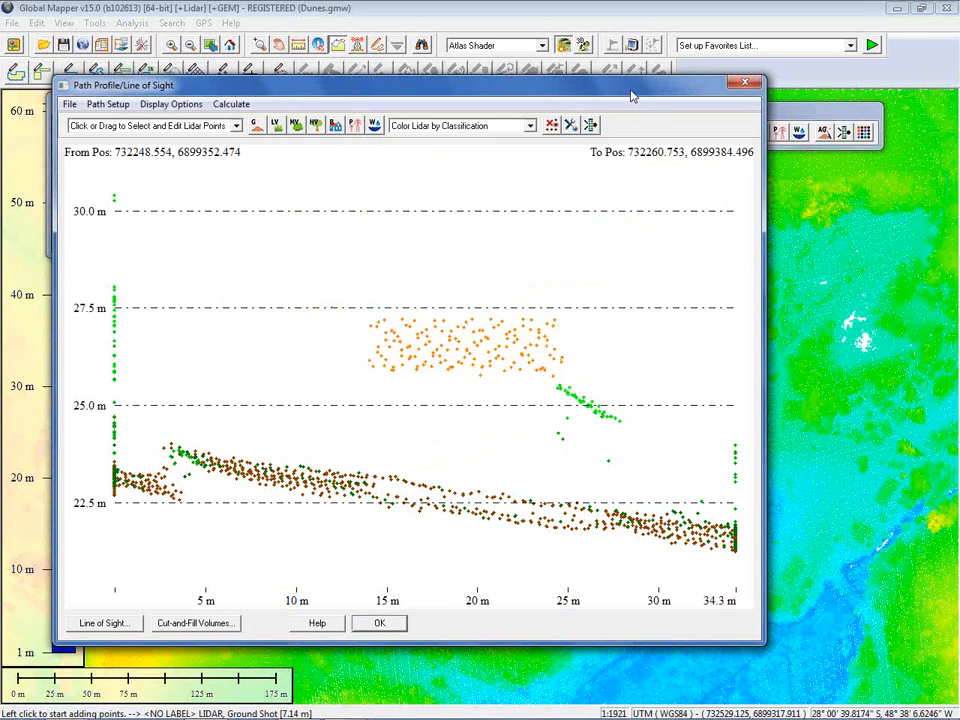
pyautogui.click(746, 84)
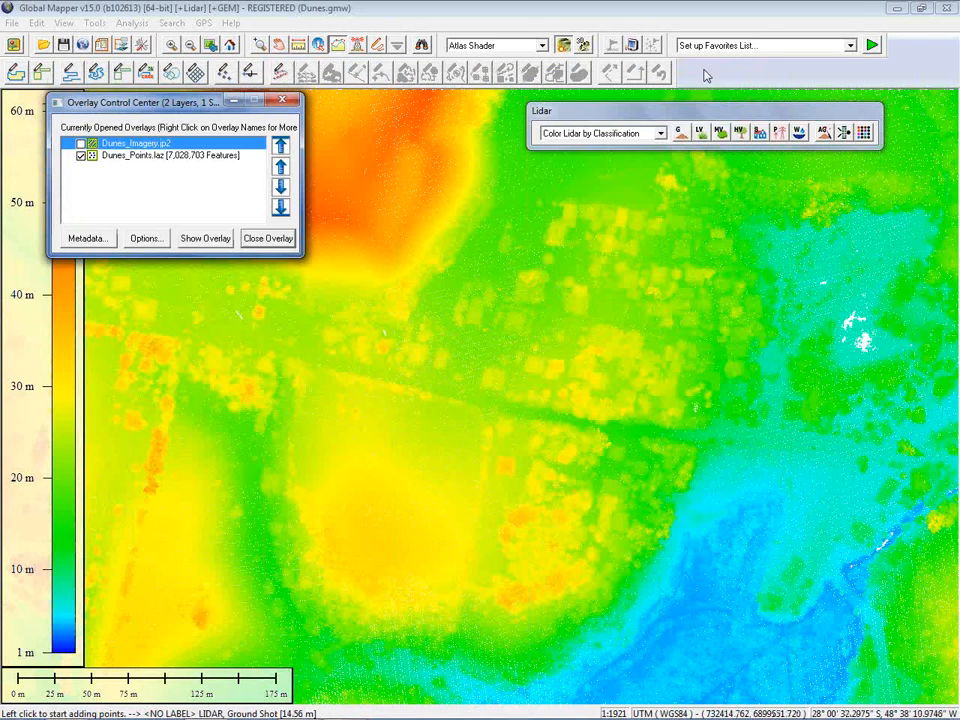
pyautogui.click(659, 133)
pyautogui.click(636, 184)
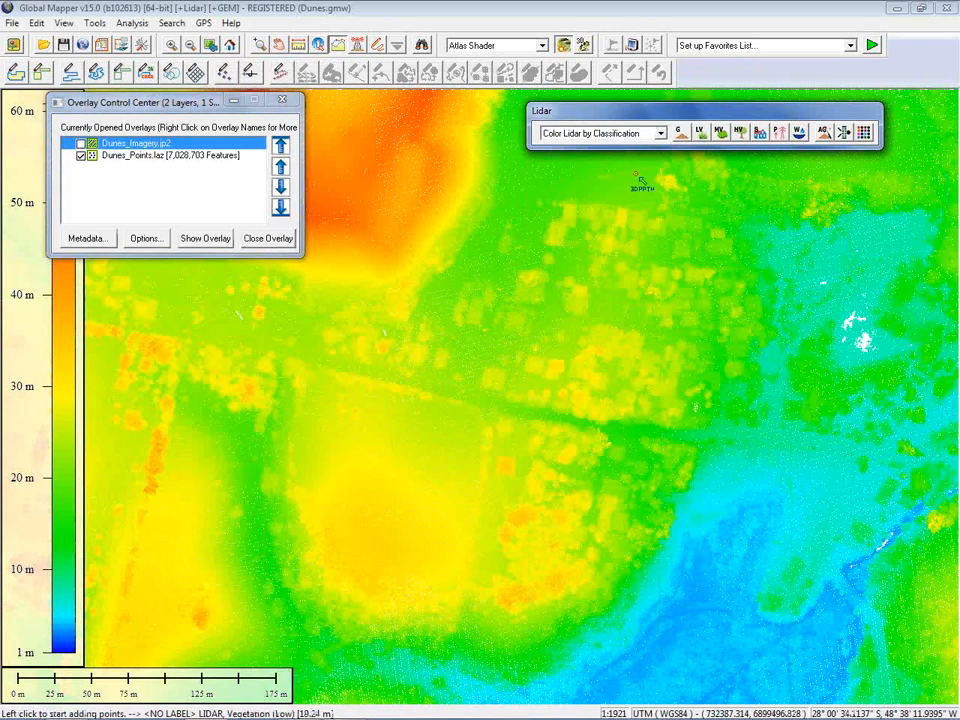
pyautogui.moveTo(613, 119); pyautogui.dragTo(591, 118)
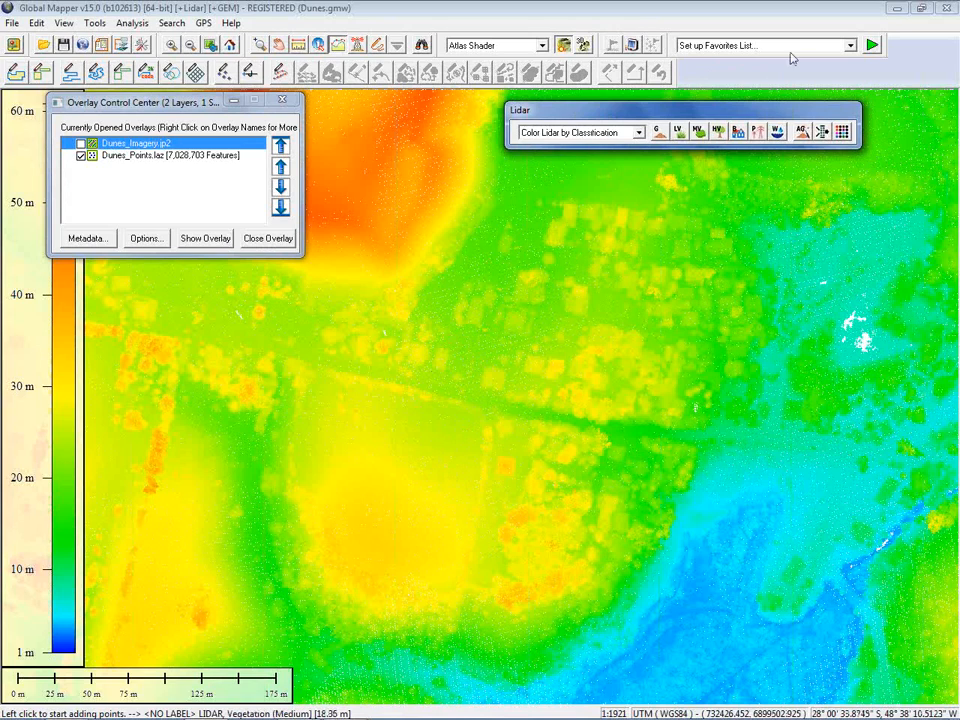
pyautogui.moveTo(758, 114); pyautogui.dragTo(777, 118)
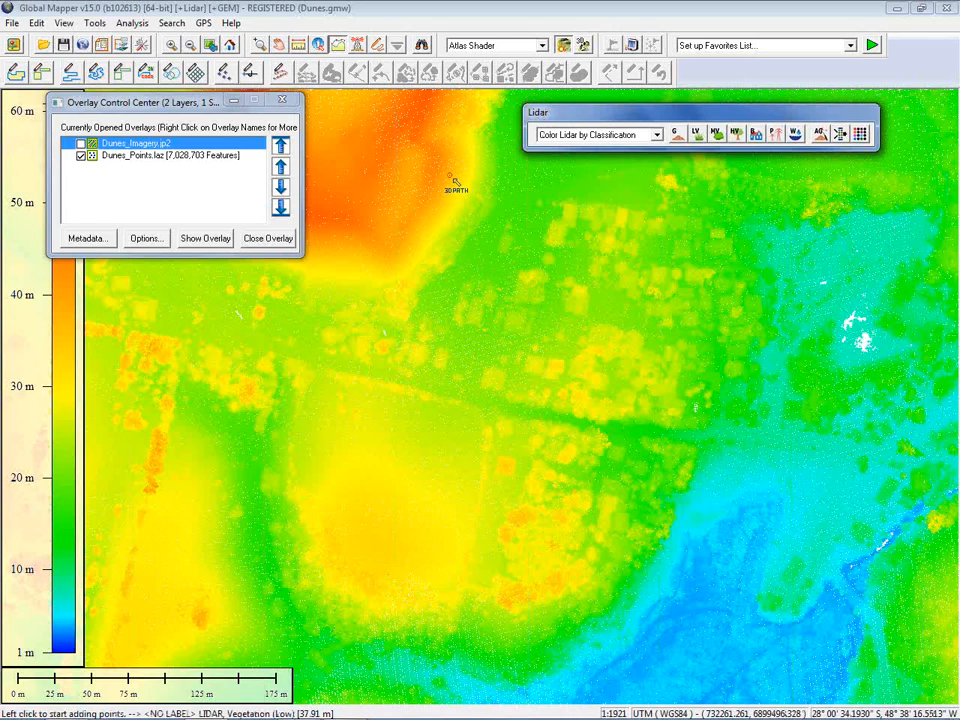
# Leave Global Mapper, switch to the Webinar folder in Windows Explorer and read the LiDAR_Contours.gms script in Notepad.
pyautogui.click(945, 8)
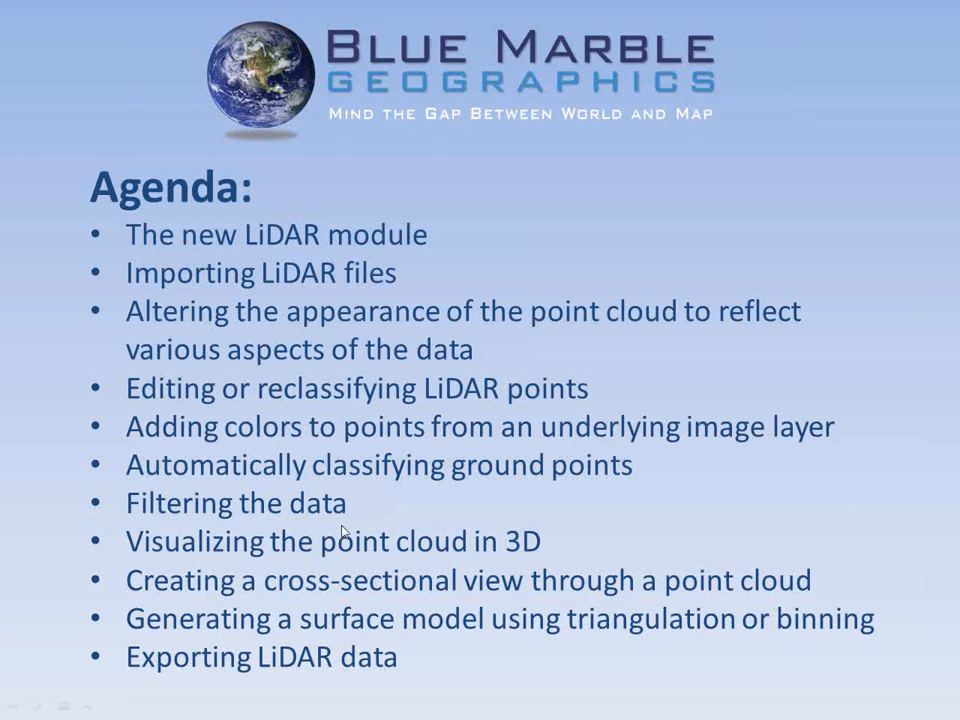
pyautogui.hotkey('alt', 'Tab')
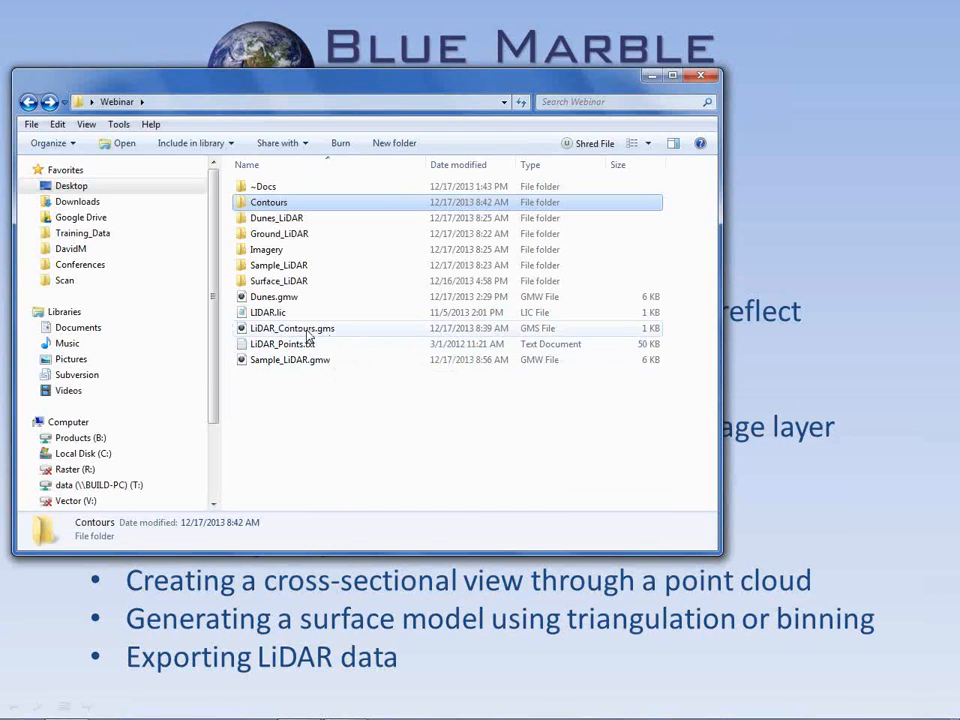
pyautogui.rightClick(309, 337)
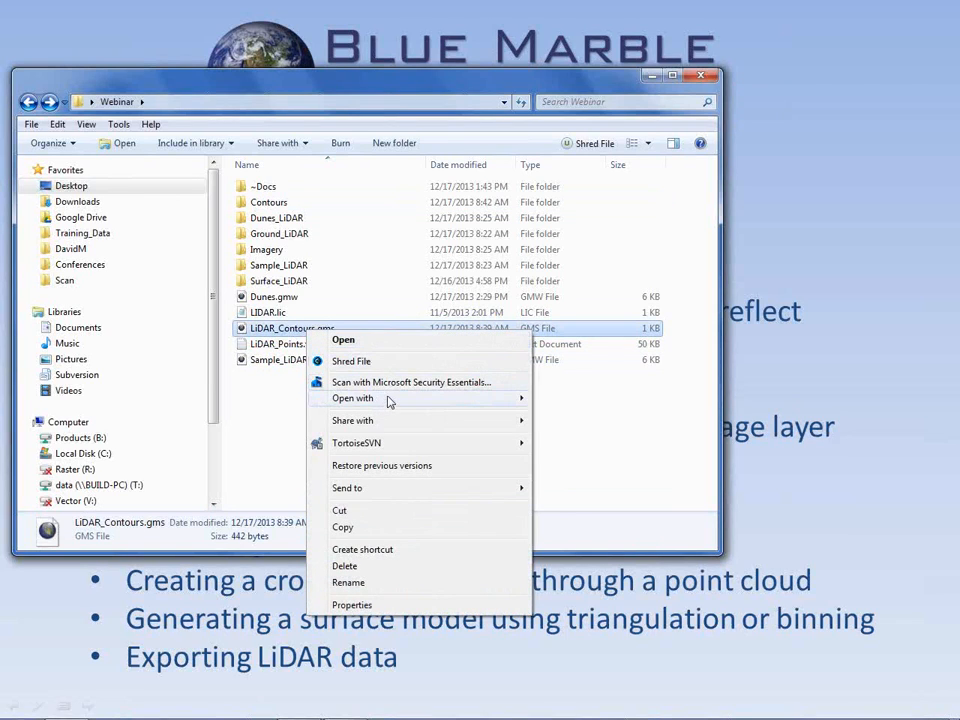
pyautogui.moveTo(403, 400)
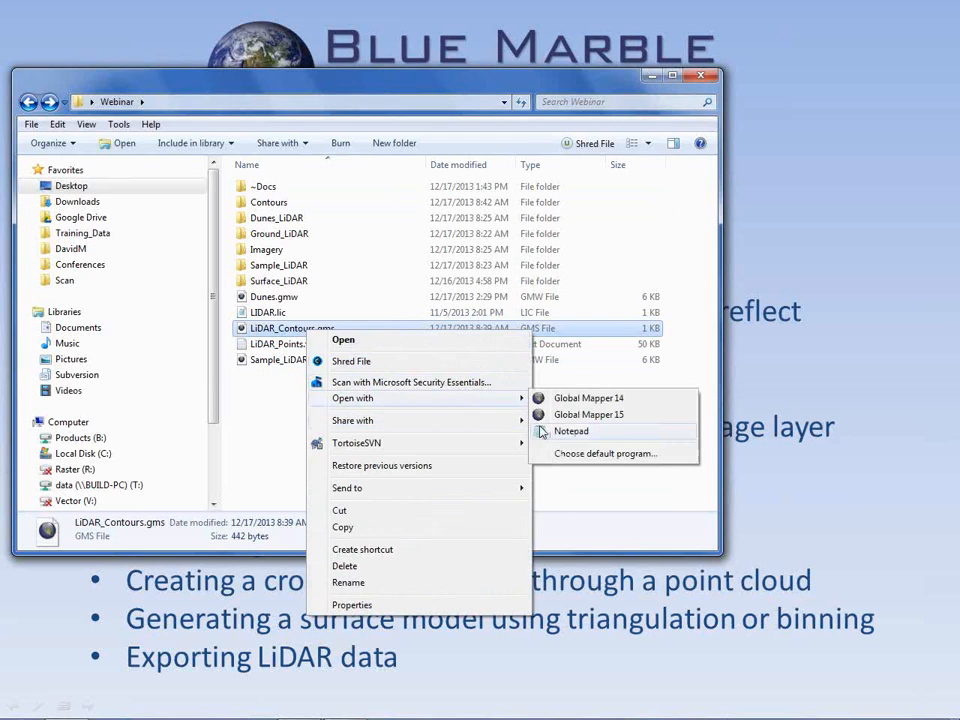
pyautogui.click(570, 431)
pyautogui.moveTo(461, 219); pyautogui.dragTo(306, 134)
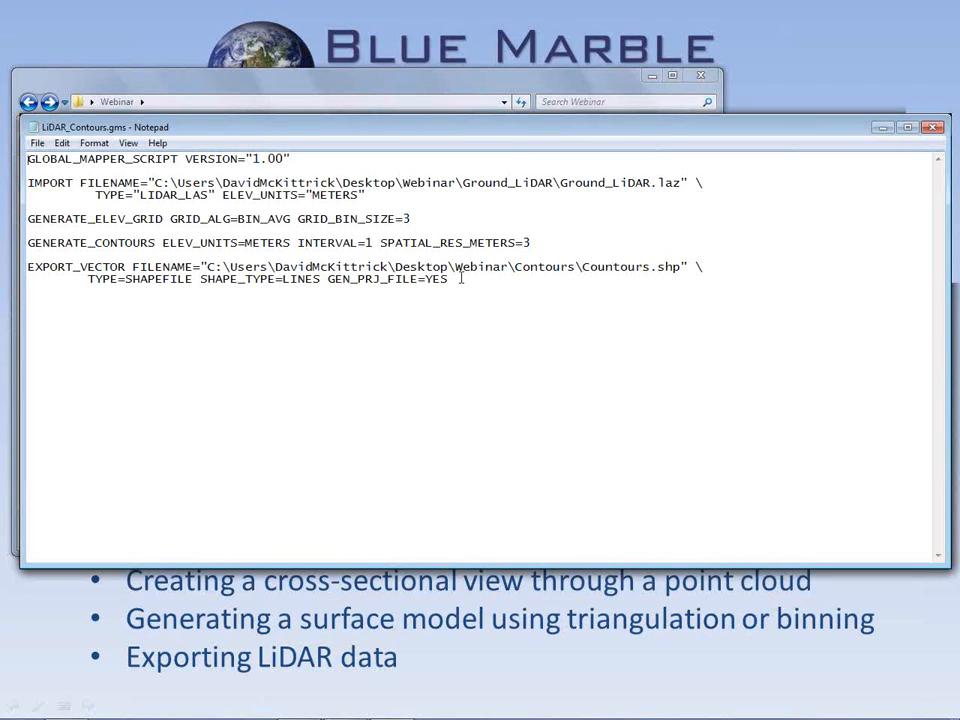
pyautogui.moveTo(554, 130); pyautogui.dragTo(536, 147)
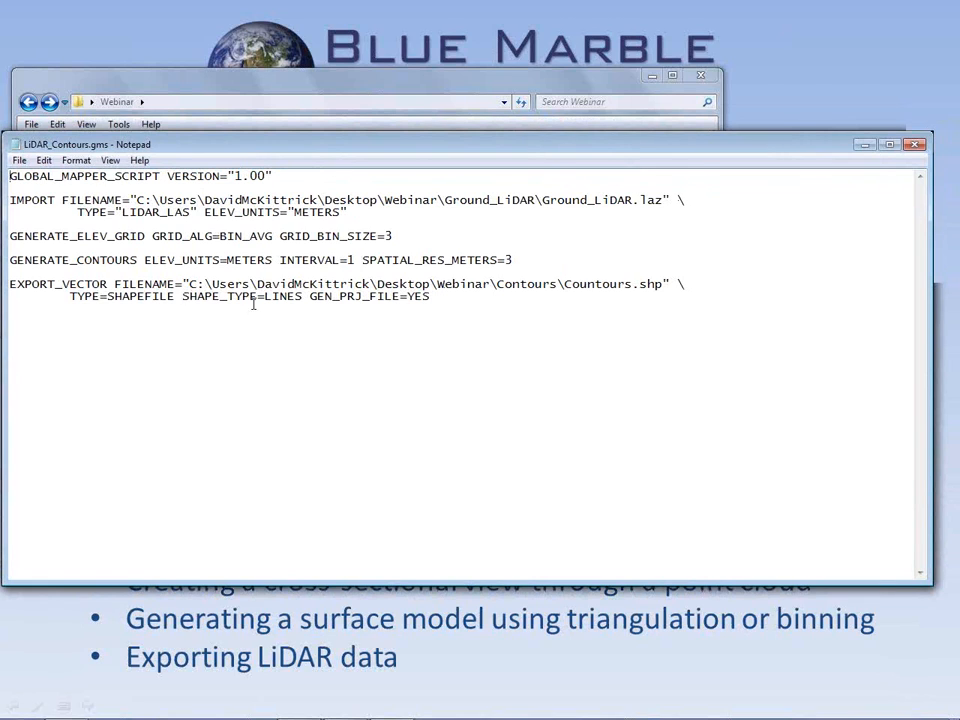
pyautogui.click(914, 145)
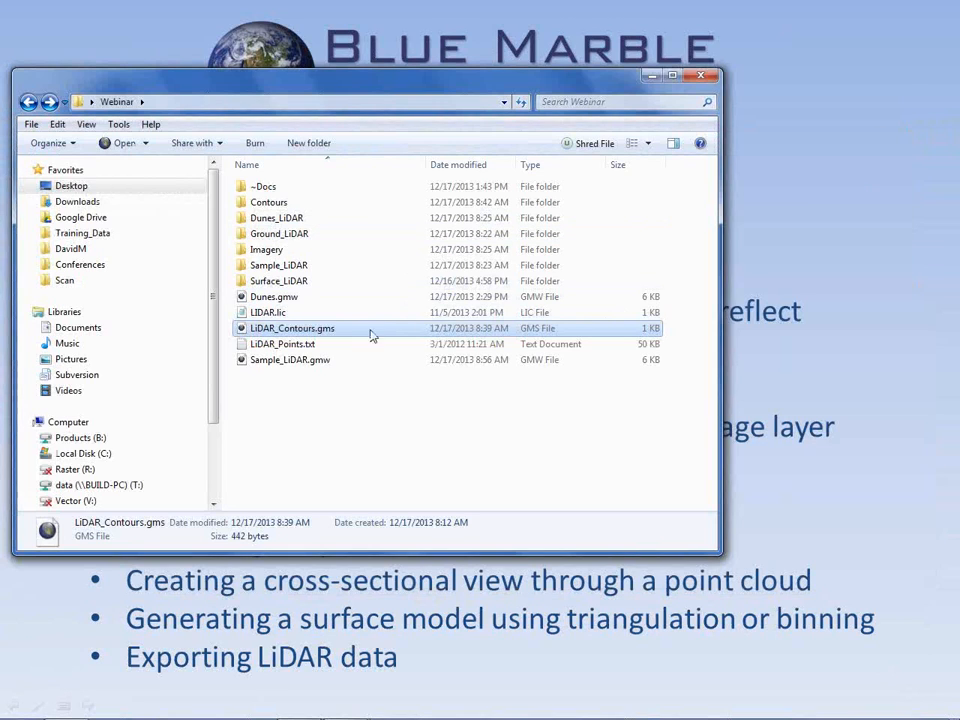
# Check the contents of the Contours folder and return to the Webinar folder.
pyautogui.doubleClick(291, 205)
pyautogui.rightClick(291, 203)
pyautogui.doubleClick(266, 204)
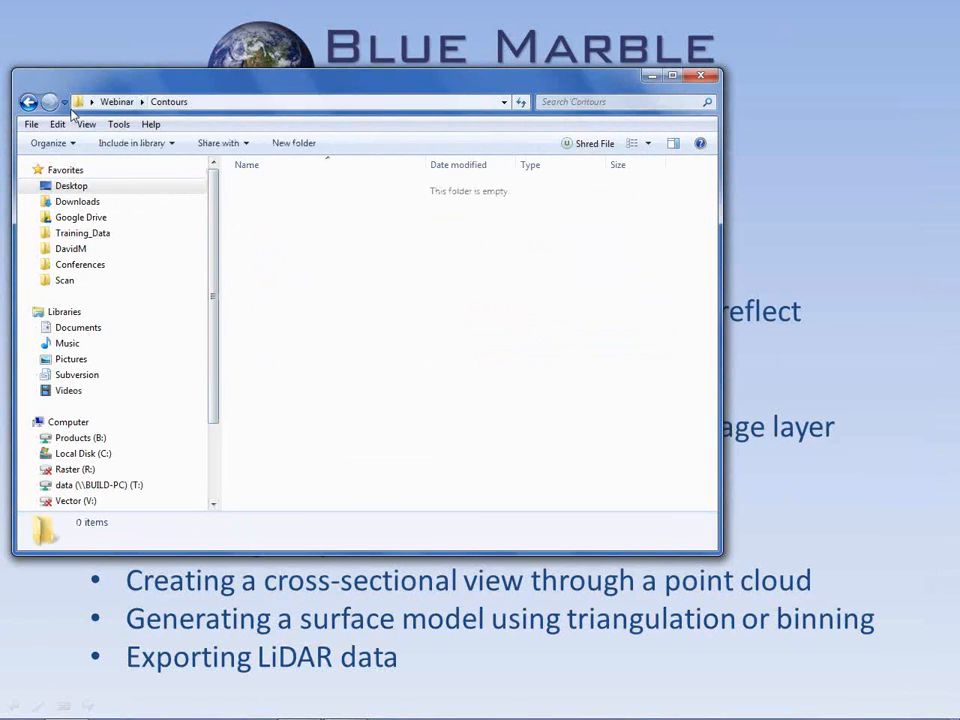
pyautogui.click(29, 103)
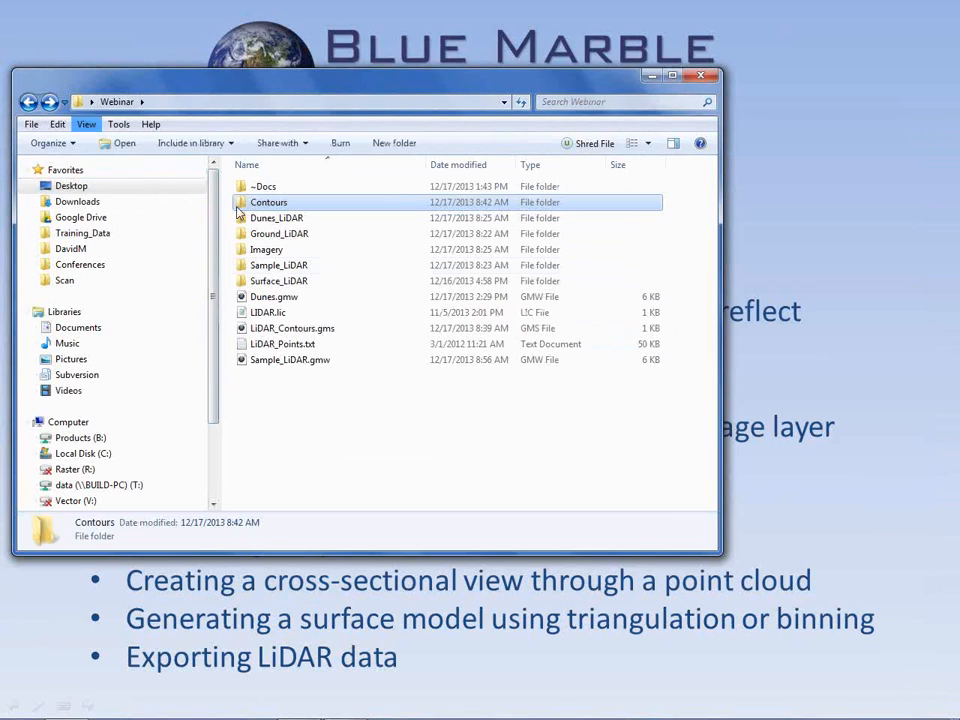
# Run the LiDAR_Contours.gms script and open the Contours folder for the exported shapefile.
pyautogui.doubleClick(300, 330)
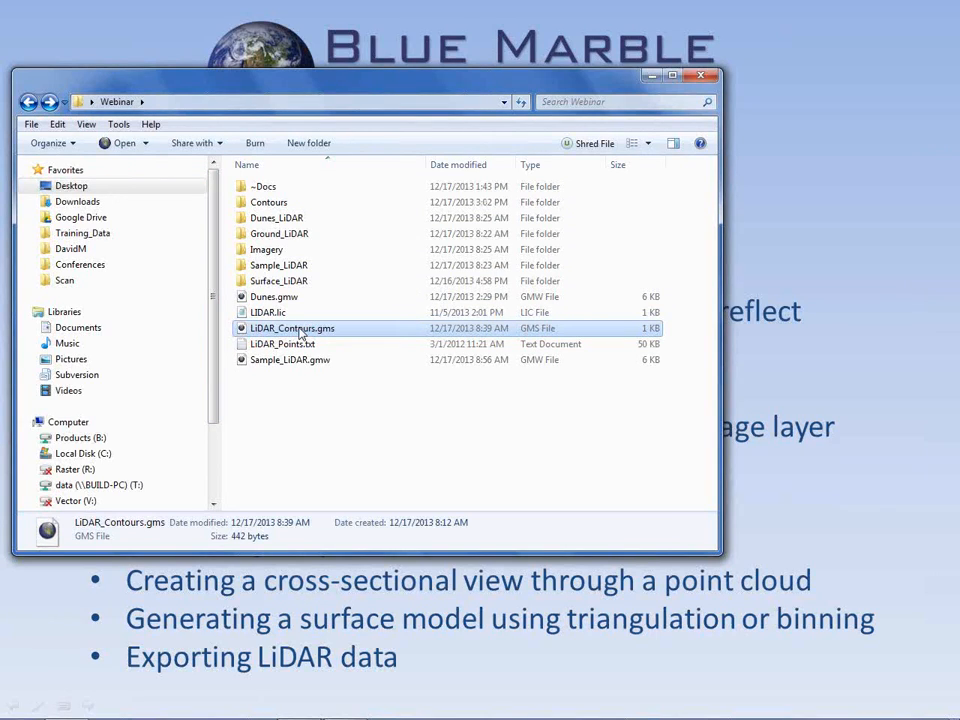
pyautogui.doubleClick(283, 204)
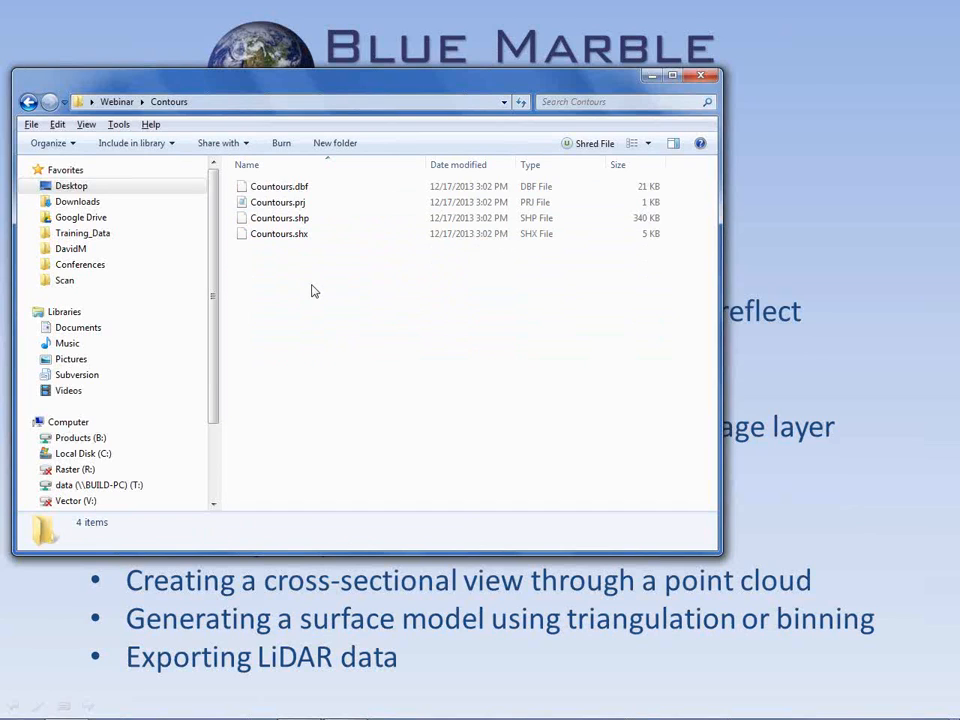
pyautogui.hotkey('alt', 'Tab')
pyautogui.click(313, 289)
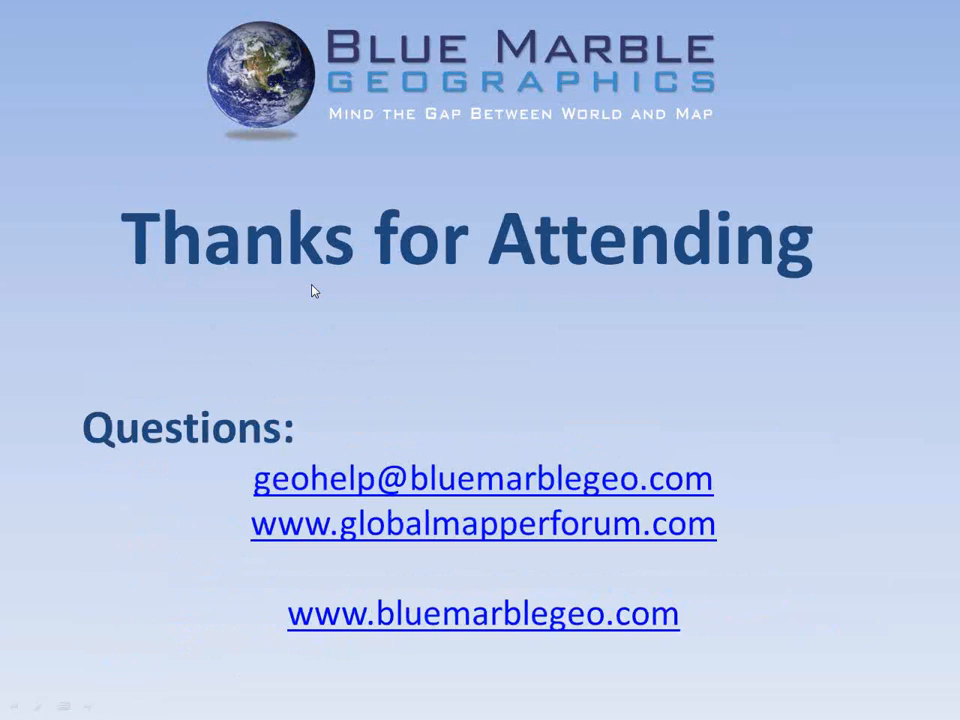